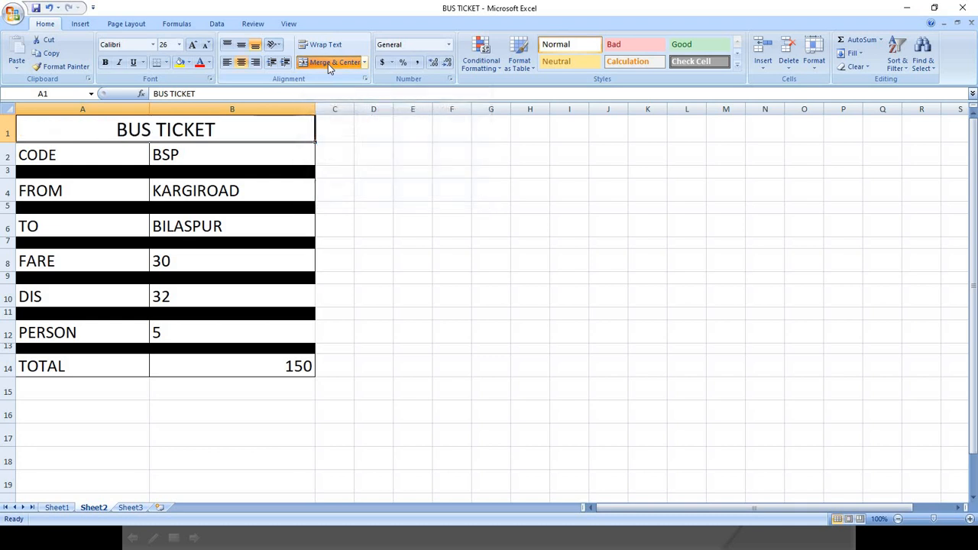
# Step: Undo the Merge & Center applied to the BUS TICKET title in row 1
pyautogui.hotkey('ctrl', 'z')
pyautogui.click(225, 148)
pyautogui.click(117, 130)
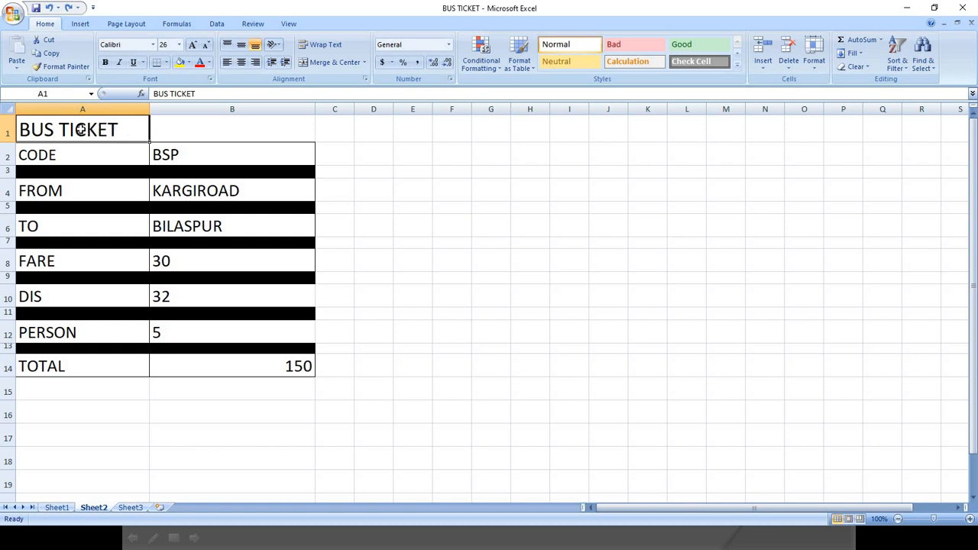
# Step: Set the horizontal alignment of title cells A1:B1 to Center Across Selection, without merging them
pyautogui.moveTo(72, 129); pyautogui.dragTo(190, 127)
pyautogui.click(162, 145)
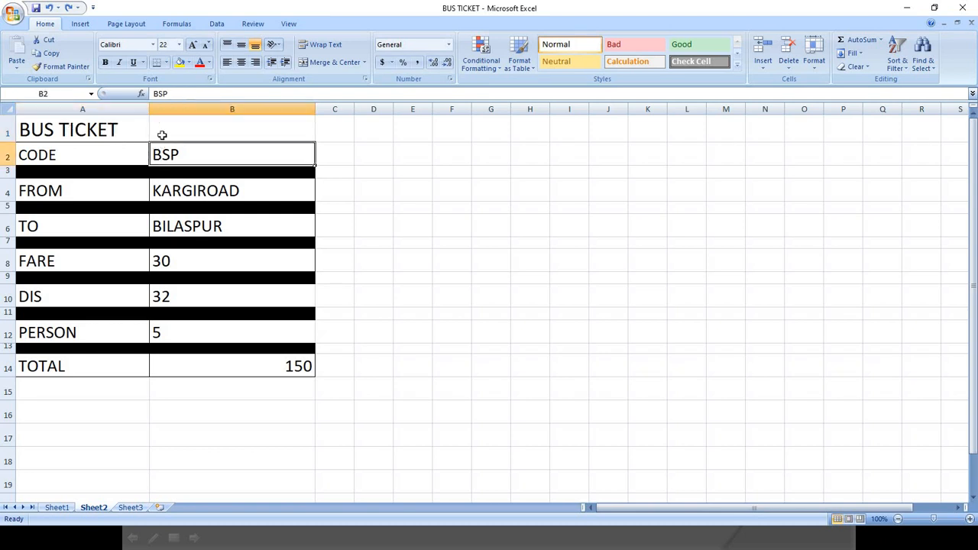
pyautogui.moveTo(122, 137); pyautogui.dragTo(186, 132)
pyautogui.rightClick(193, 127)
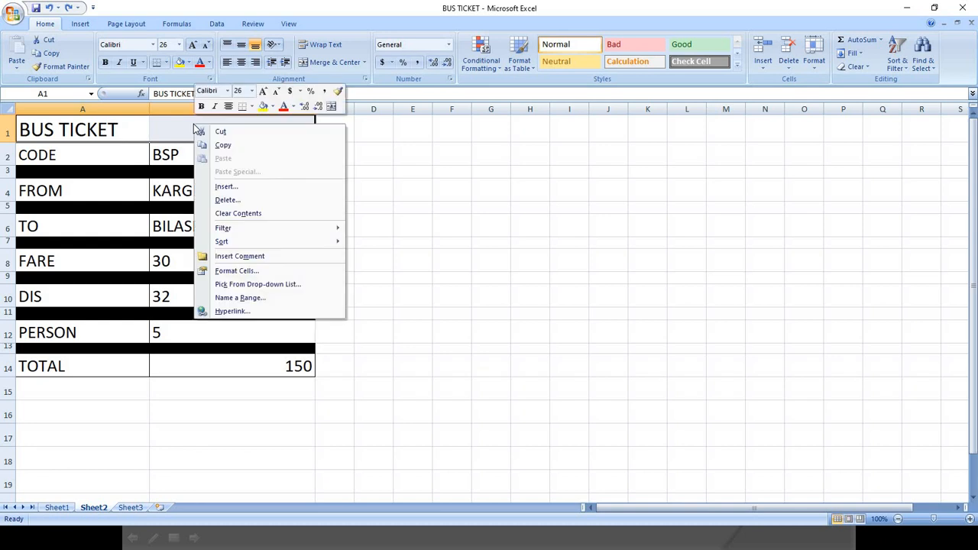
pyautogui.click(255, 272)
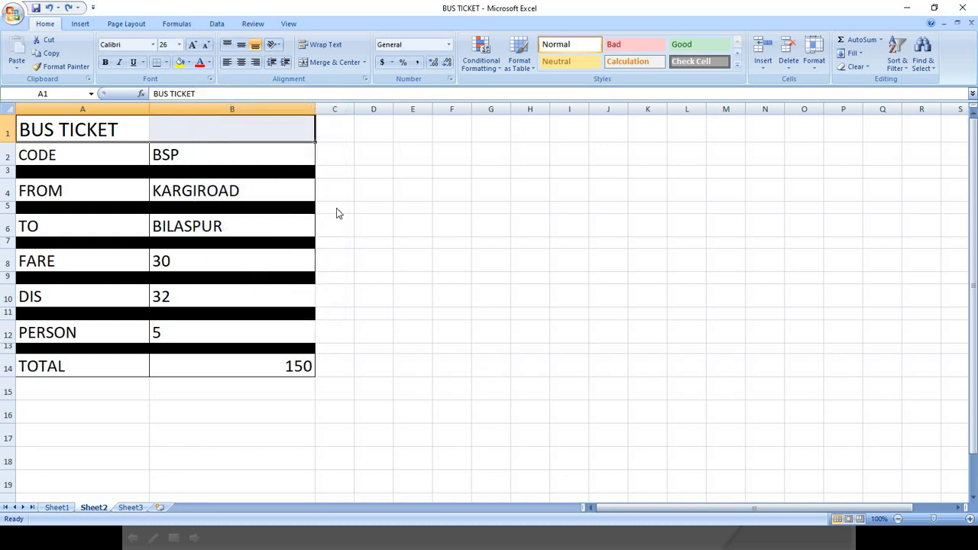
pyautogui.click(151, 152)
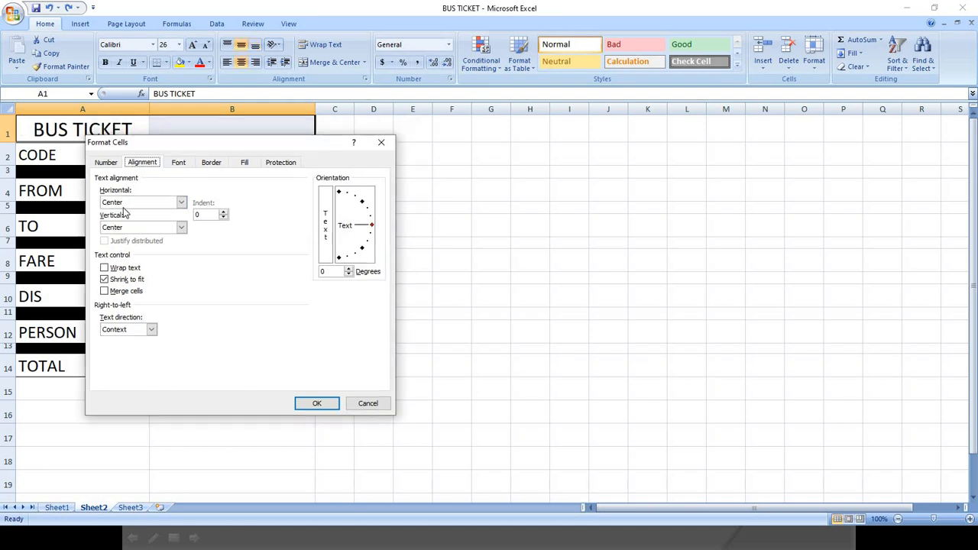
pyautogui.click(111, 164)
pyautogui.click(145, 165)
pyautogui.click(144, 206)
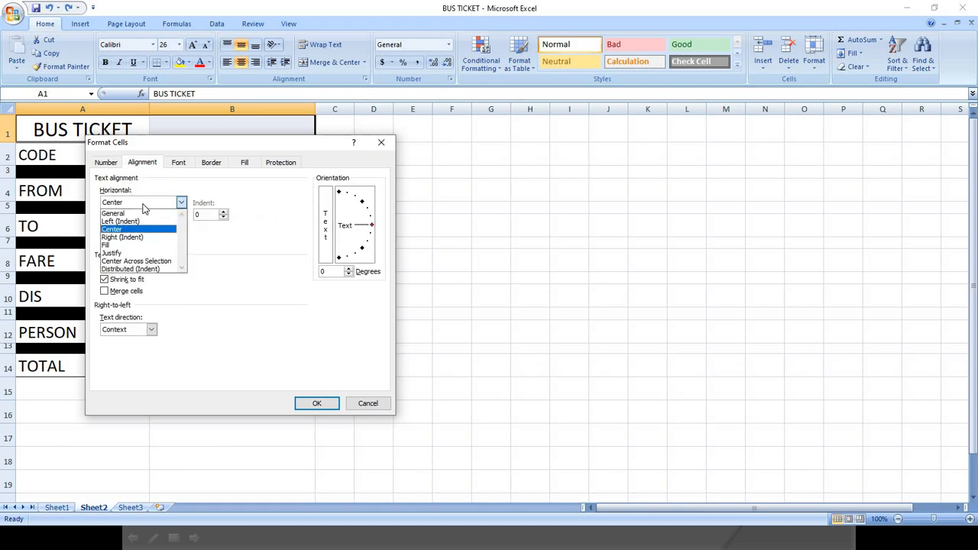
pyautogui.click(162, 261)
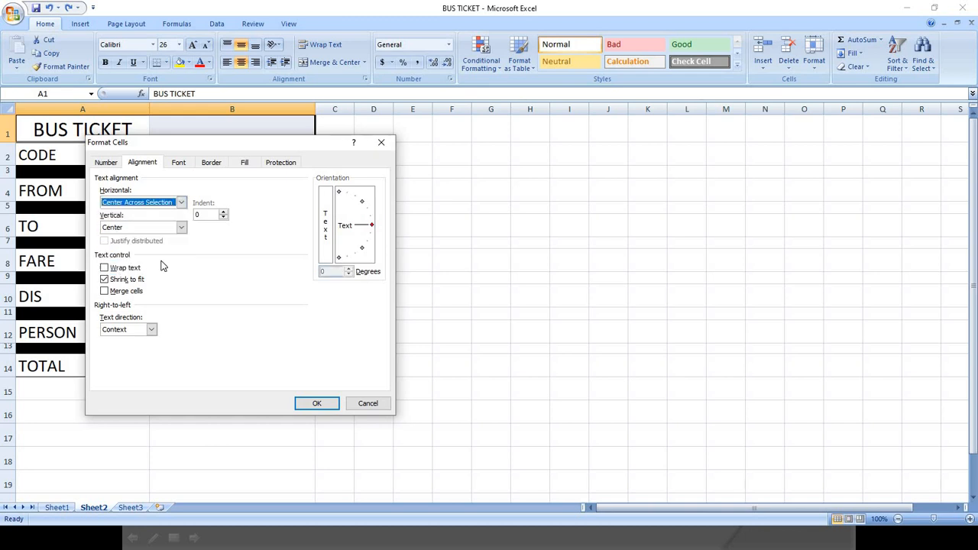
pyautogui.click(323, 410)
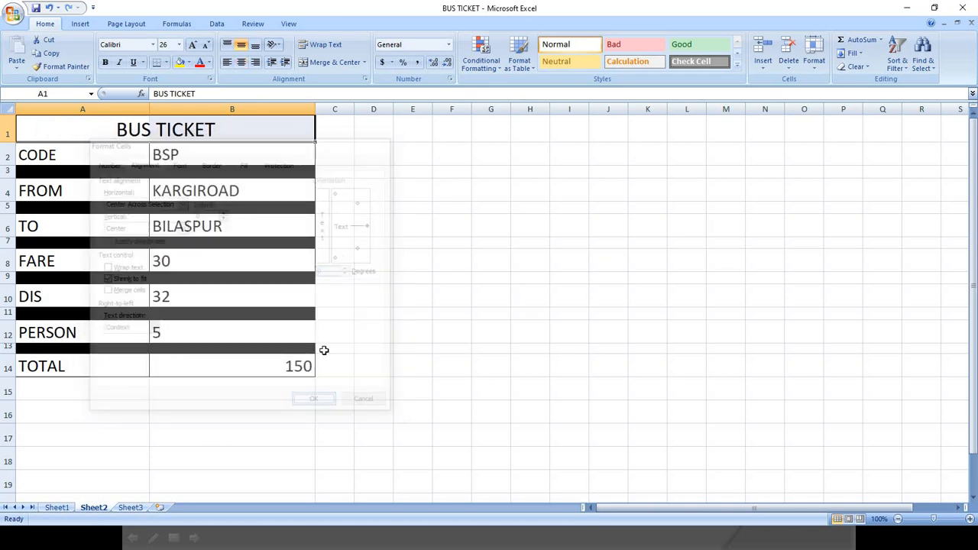
# Step: Check whether title cells A1 and B1 can still be selected individually
pyautogui.click(234, 139)
pyautogui.click(93, 125)
pyautogui.moveTo(174, 122); pyautogui.dragTo(184, 120)
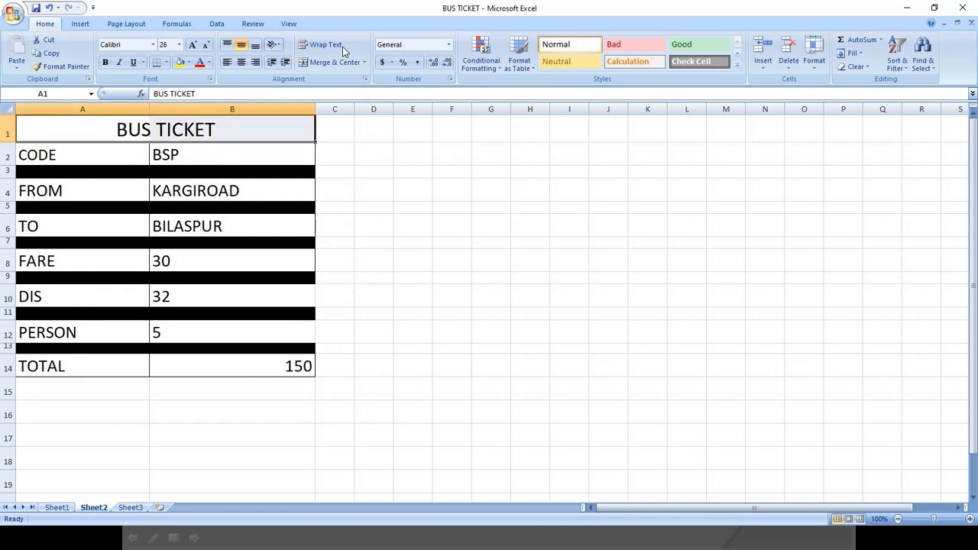
pyautogui.click(158, 136)
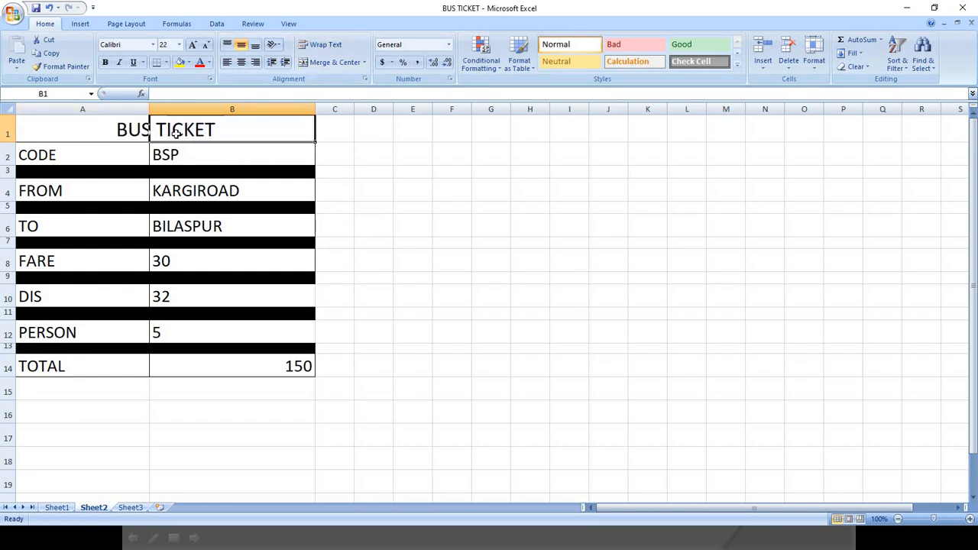
pyautogui.moveTo(139, 133); pyautogui.dragTo(181, 134)
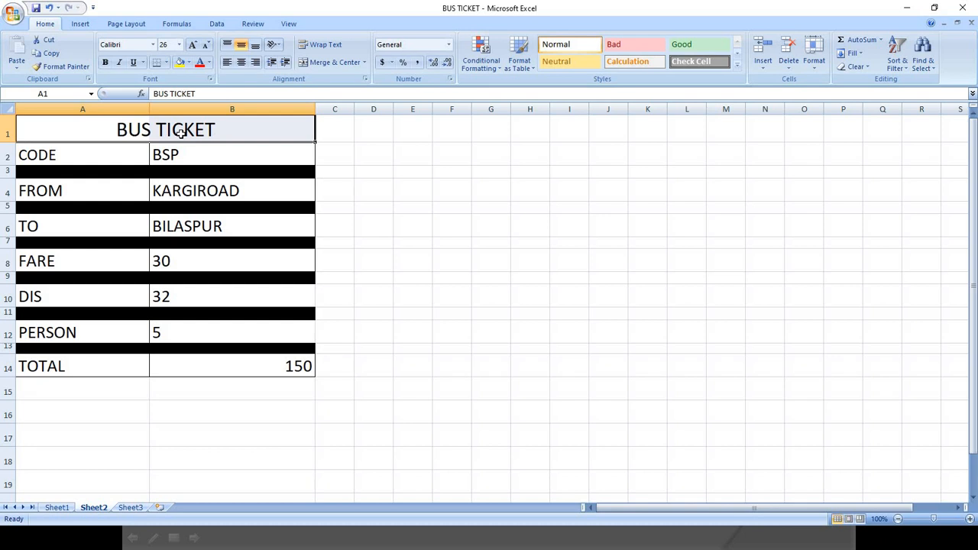
# Step: Switch to the PowerPoint slide show, advance it to the UPPERCASE slide and return to the BUS TICKET workbook in Excel
pyautogui.hotkey('alt', 'Tab')
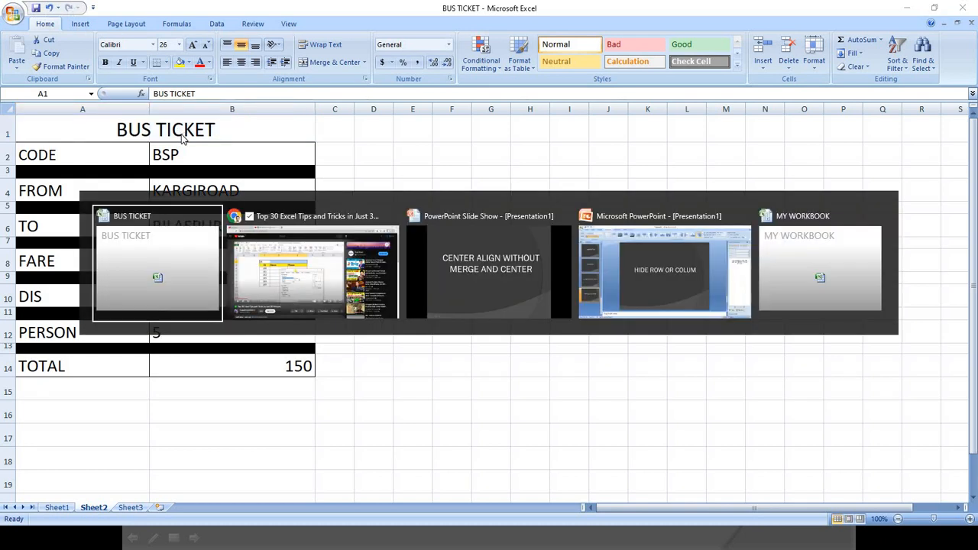
pyautogui.hotkey('alt', 'Tab')
pyautogui.hotkey('alt', 'Tab')
pyautogui.click(446, 195)
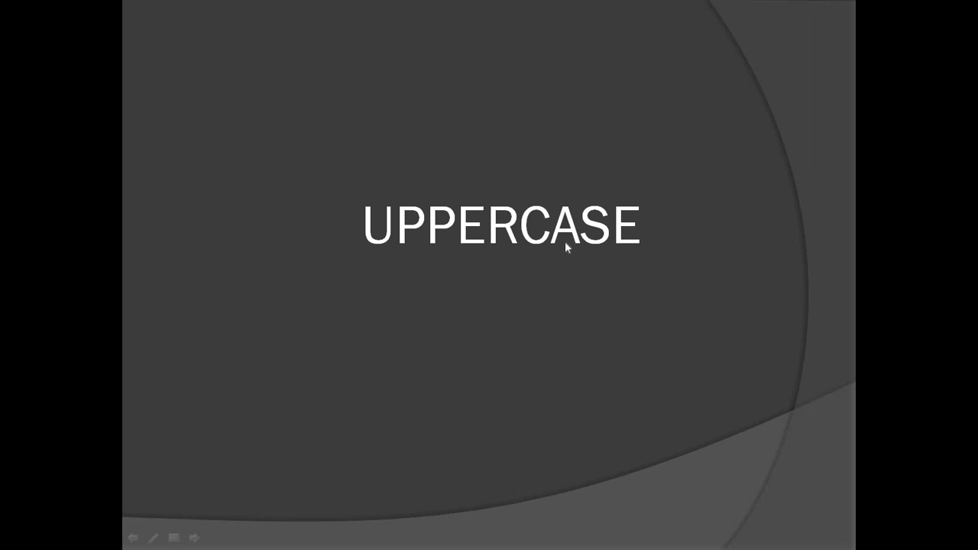
pyautogui.hotkey('alt', 'Tab')
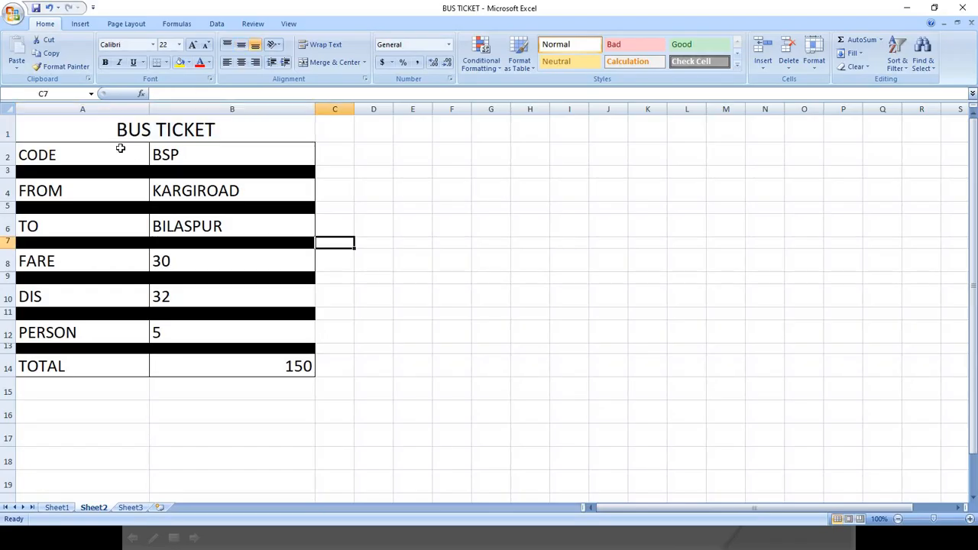
# Step: Paste the copied list of names starting at cell F2 and widen column F
pyautogui.moveTo(115, 148); pyautogui.dragTo(260, 368)
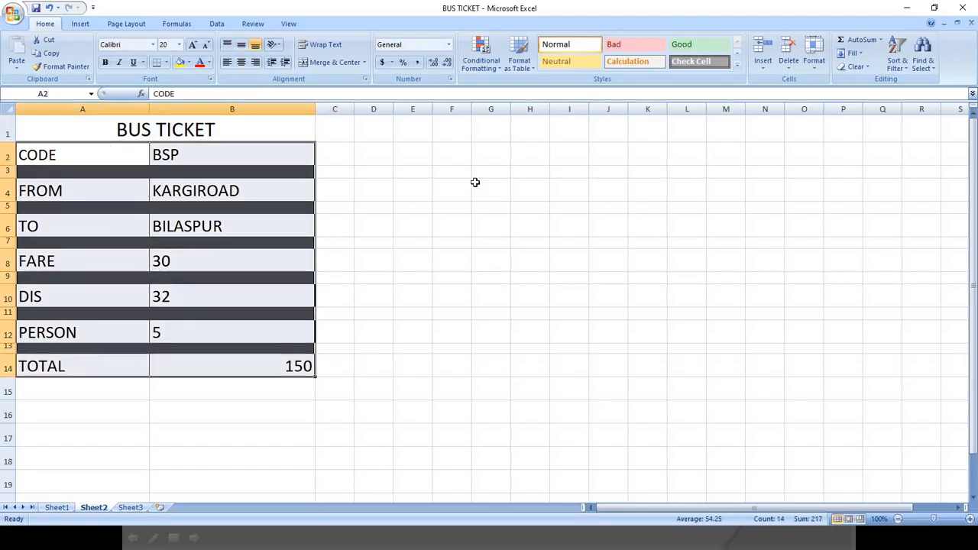
pyautogui.click(469, 157)
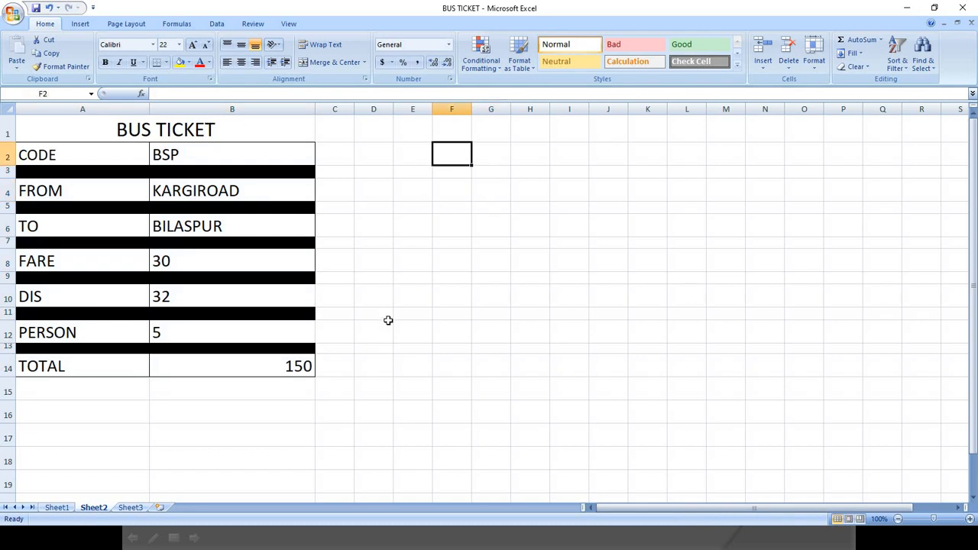
pyautogui.hotkey('ctrl', 'v')
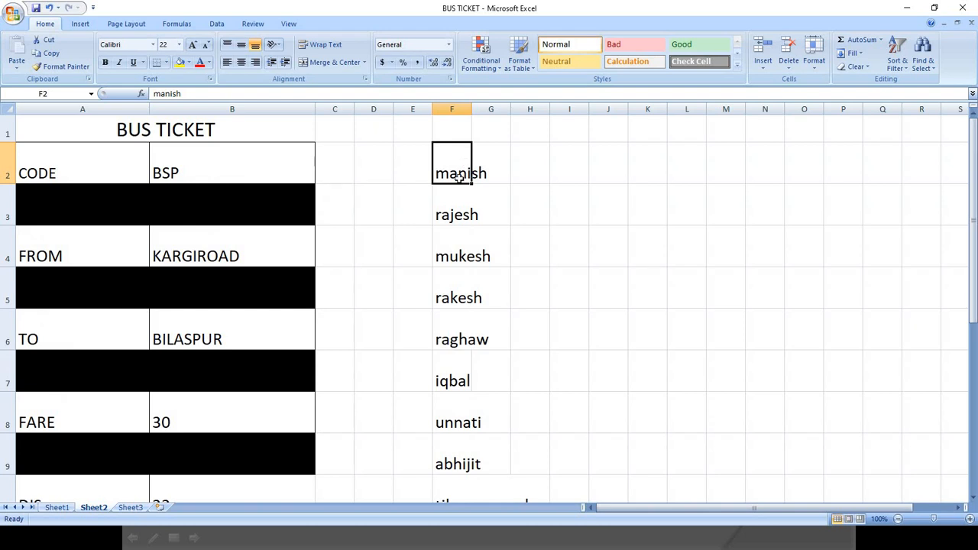
pyautogui.click(456, 261)
pyautogui.click(466, 169)
pyautogui.moveTo(469, 110); pyautogui.dragTo(532, 110)
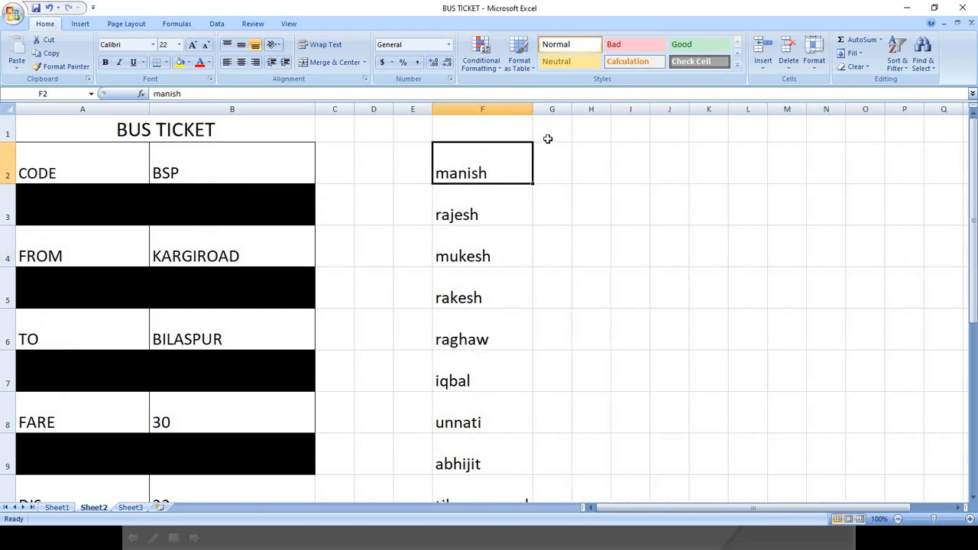
# Step: Apply the Algerian font to the list of names in F2:F10
pyautogui.click(549, 165)
pyautogui.click(477, 164)
pyautogui.moveTo(463, 165); pyautogui.dragTo(458, 442)
pyautogui.scroll(1, 434, 346)
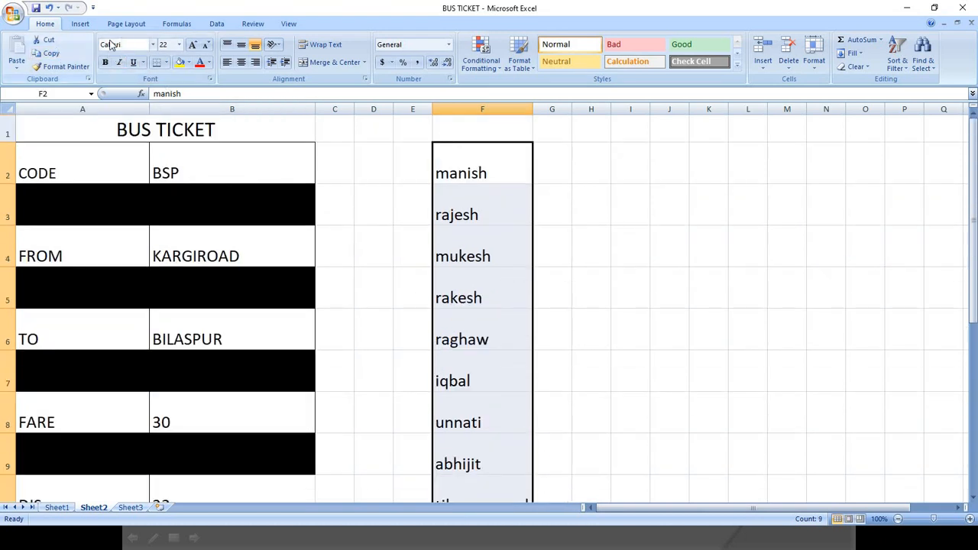
pyautogui.click(153, 44)
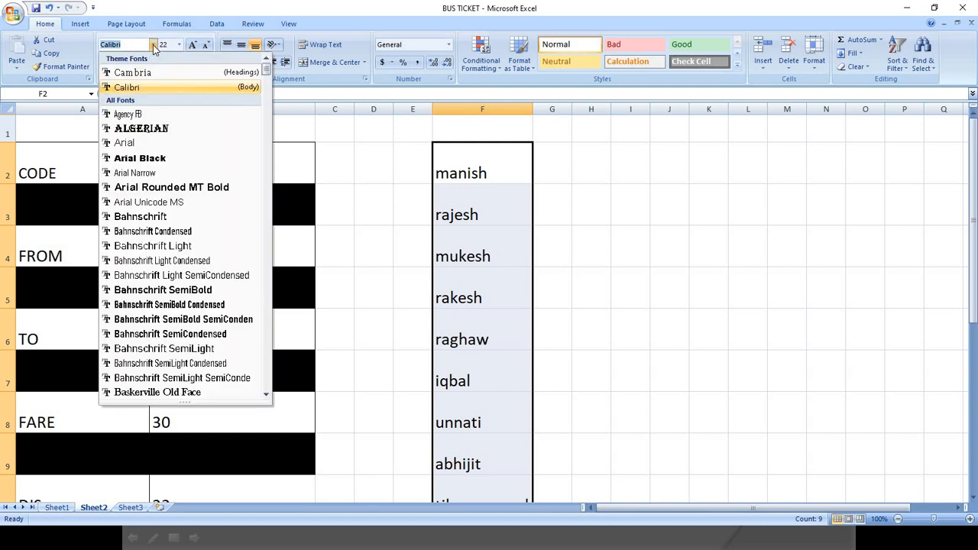
pyautogui.click(190, 134)
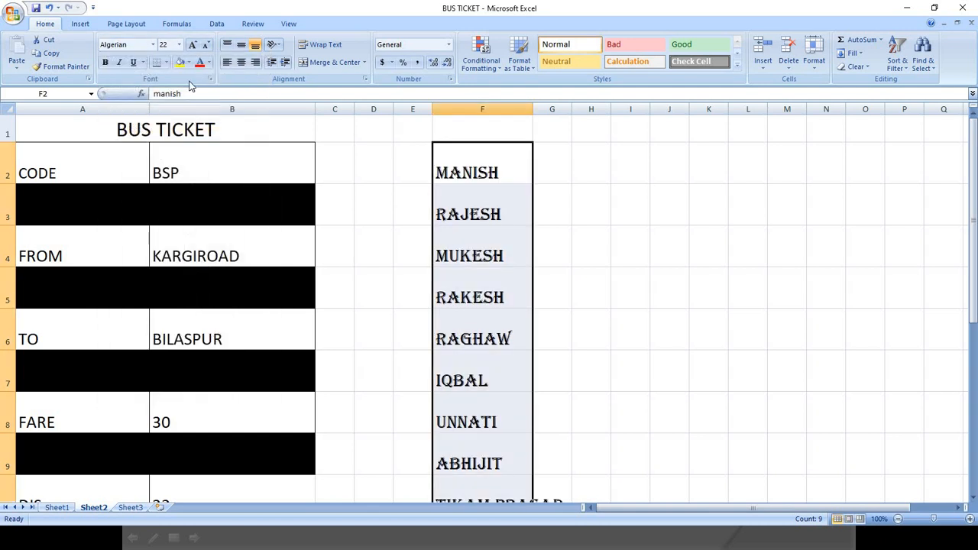
# Step: Set the font of the names in F2:F10 to Copperplate Gothic Bold
pyautogui.click(152, 44)
pyautogui.scroll(-5, 180, 200)
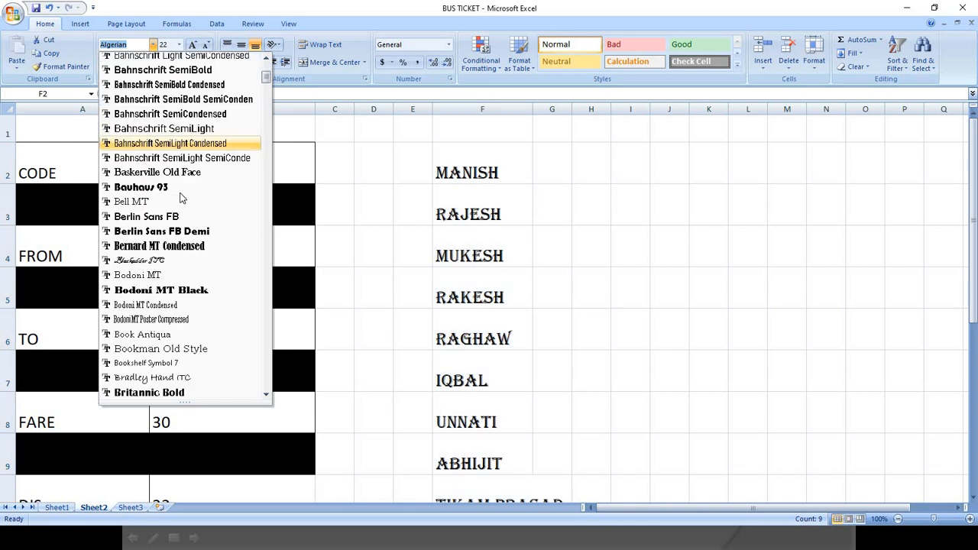
pyautogui.scroll(-4, 183, 219)
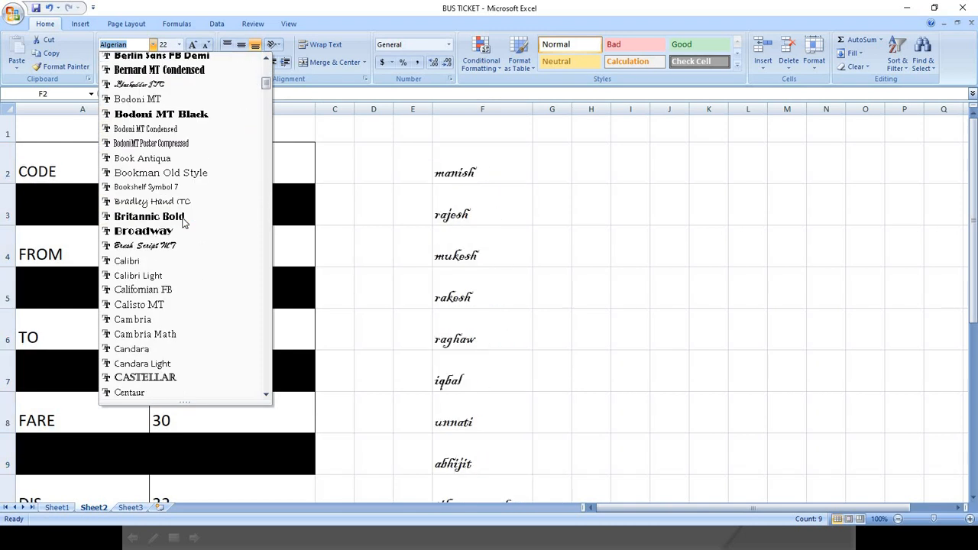
pyautogui.scroll(-7, 184, 222)
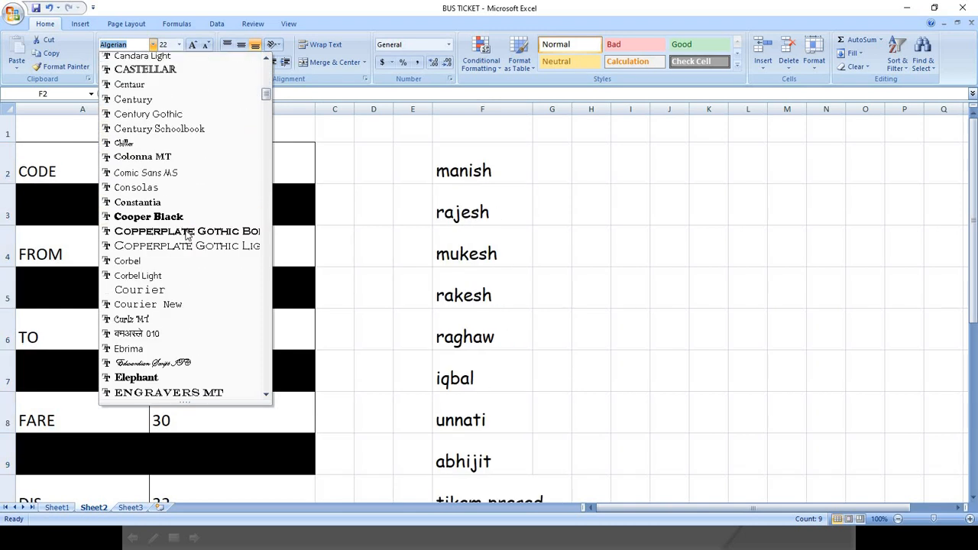
pyautogui.click(186, 231)
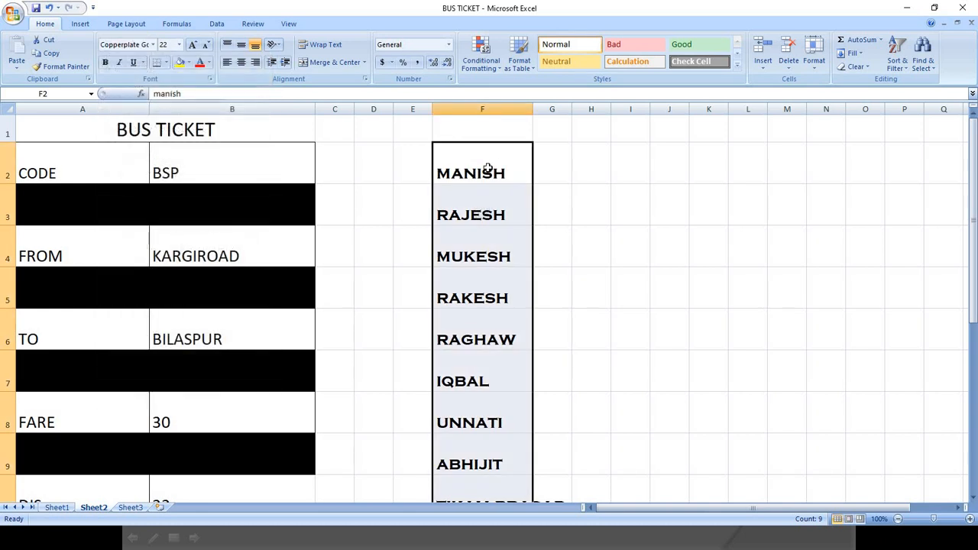
# Step: Review both pages of the sheet in Print Preview and close the preview
pyautogui.click(15, 11)
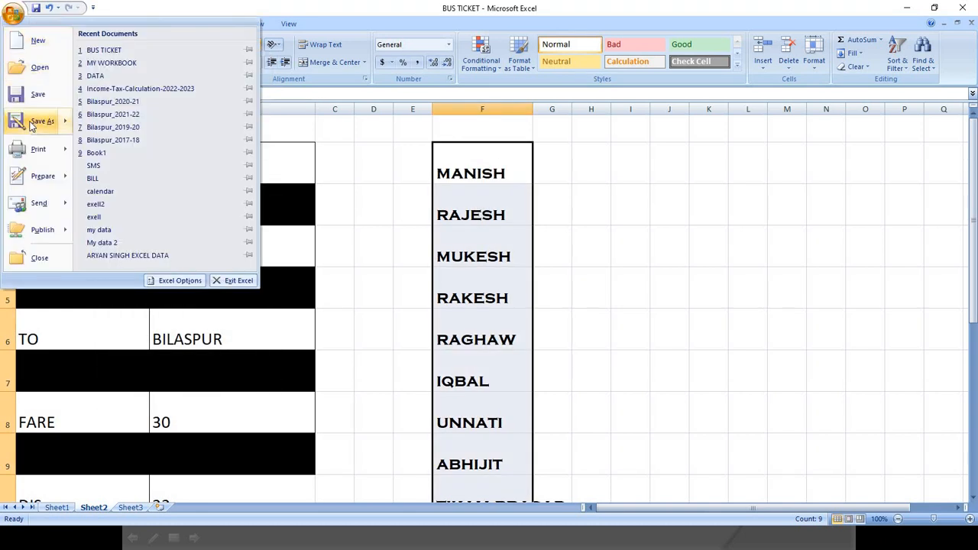
pyautogui.moveTo(41, 150)
pyautogui.click(143, 129)
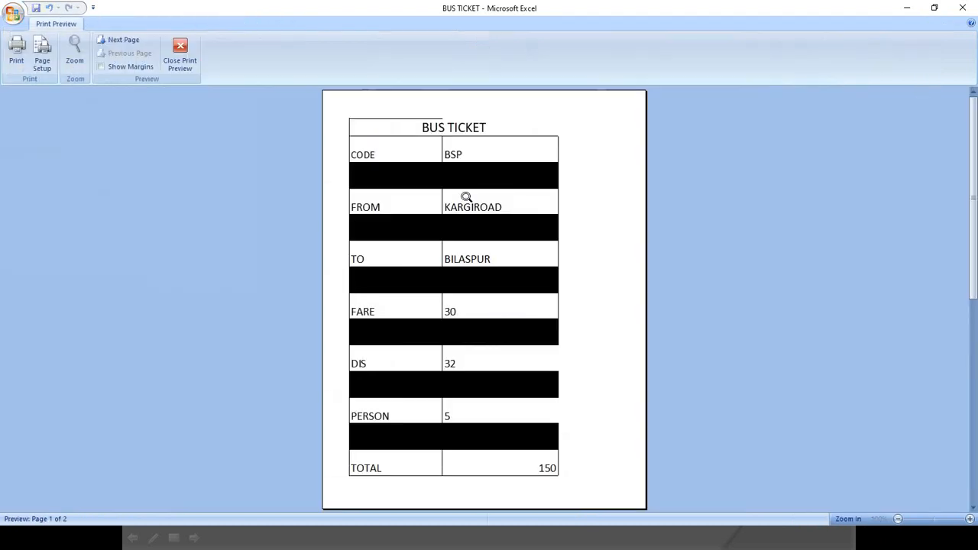
pyautogui.scroll(-1, 278, 171)
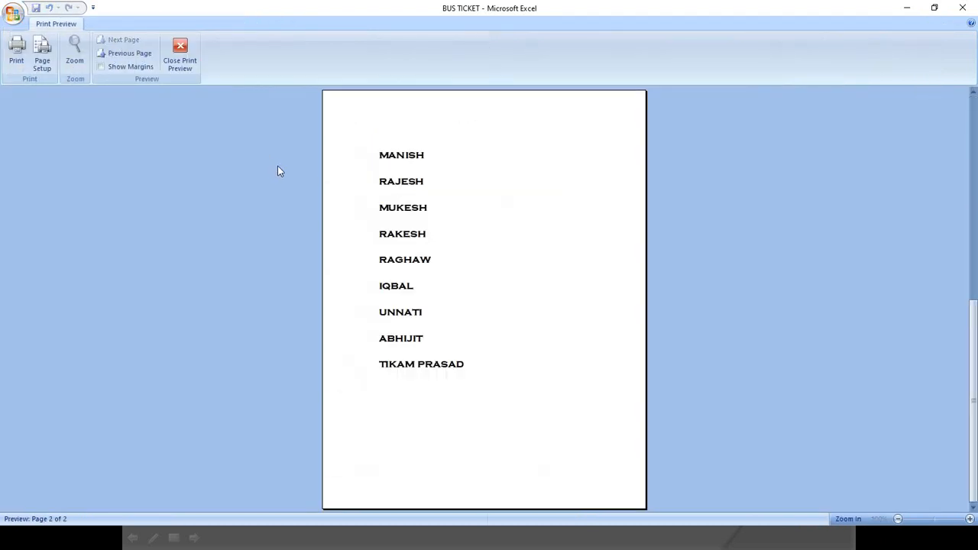
pyautogui.click(180, 53)
pyautogui.click(476, 211)
pyautogui.click(477, 161)
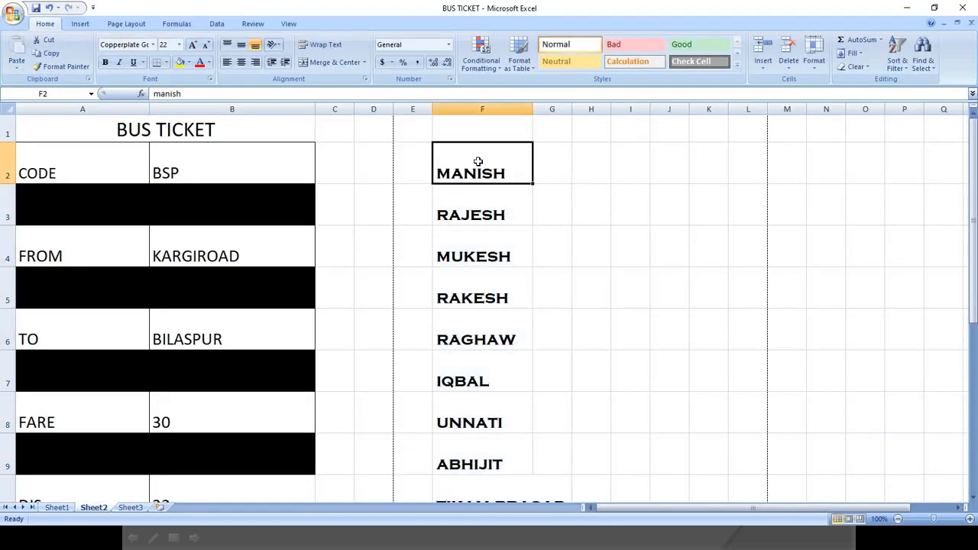
pyautogui.moveTo(478, 161); pyautogui.dragTo(450, 298)
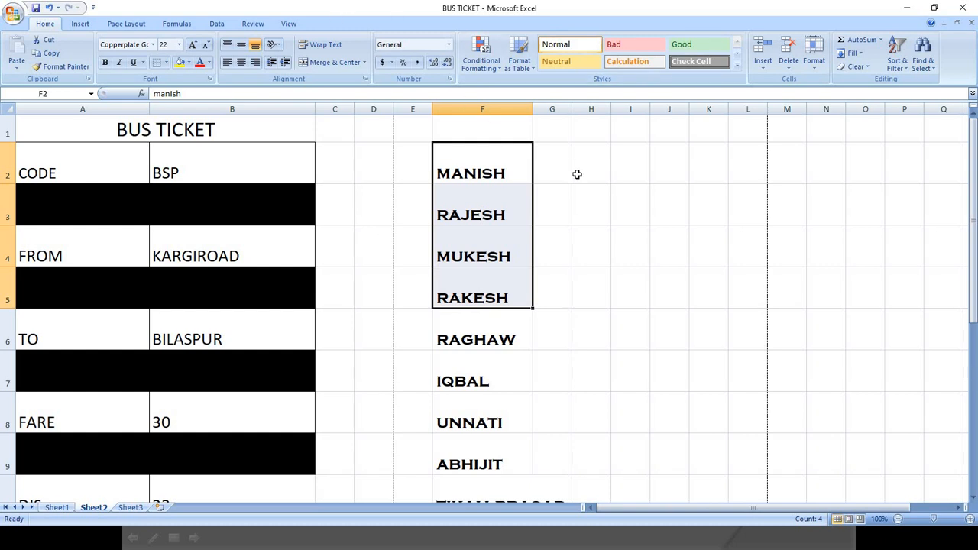
pyautogui.click(473, 155)
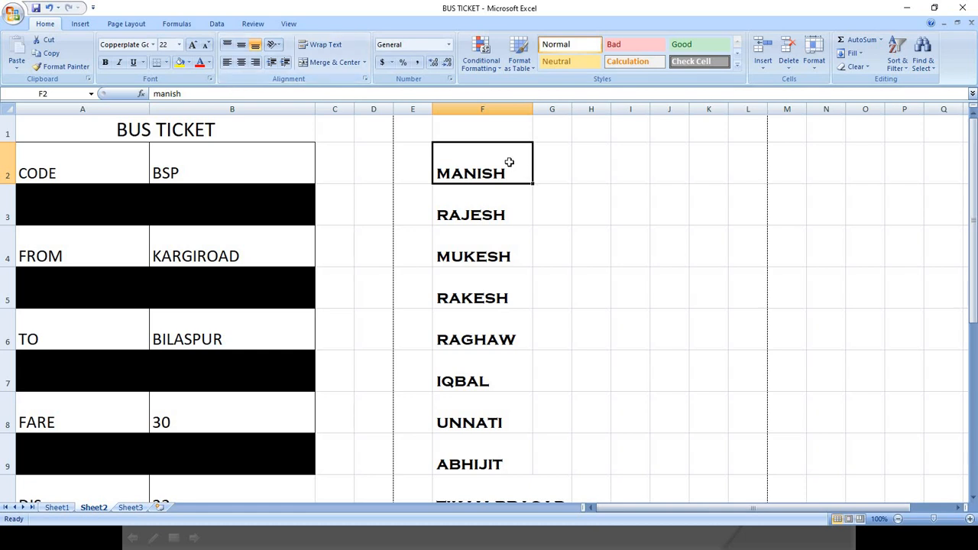
pyautogui.moveTo(509, 162); pyautogui.dragTo(498, 495)
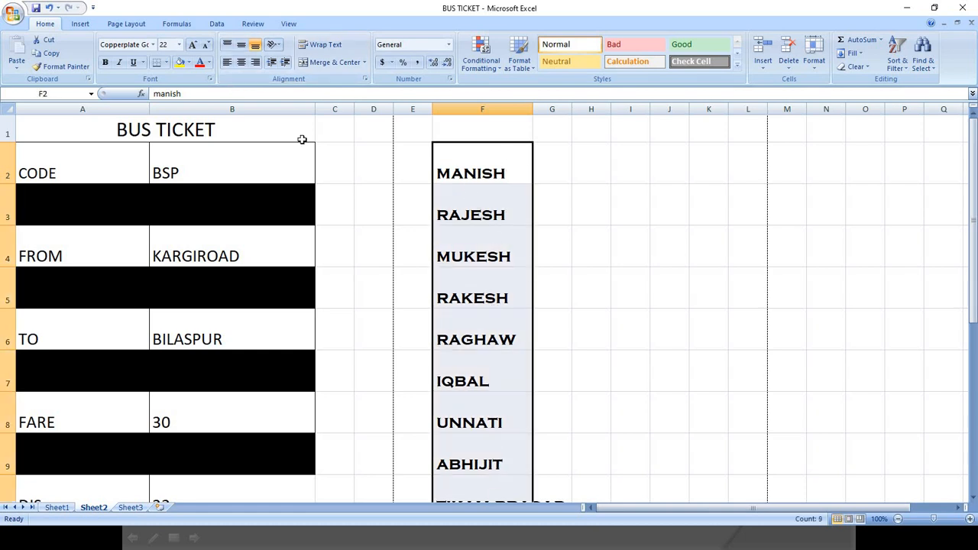
pyautogui.click(428, 207)
pyautogui.moveTo(481, 164); pyautogui.dragTo(481, 340)
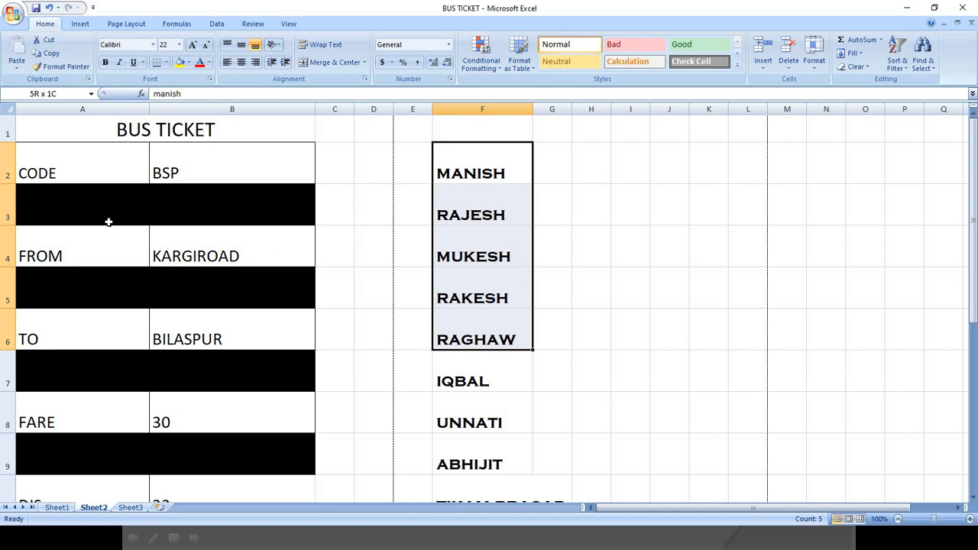
pyautogui.click(152, 44)
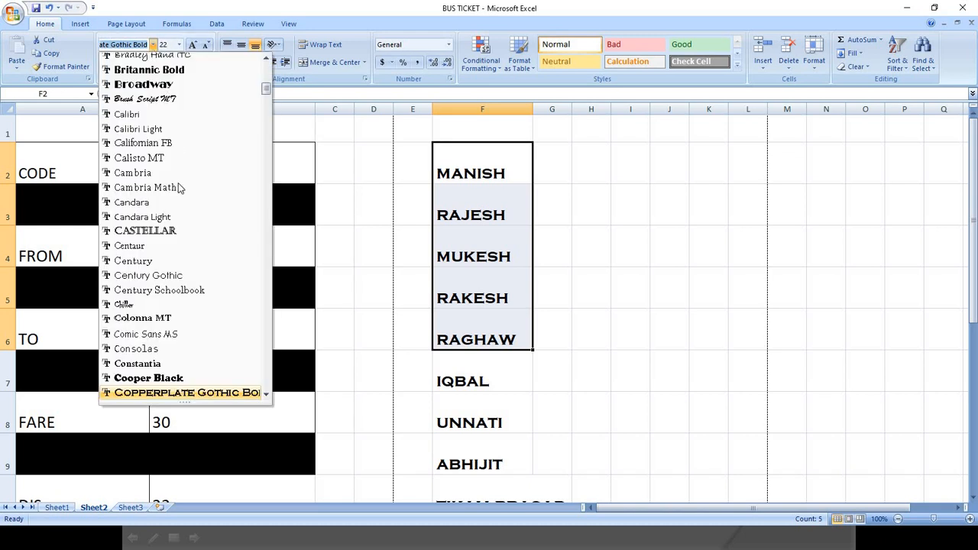
pyautogui.click(604, 181)
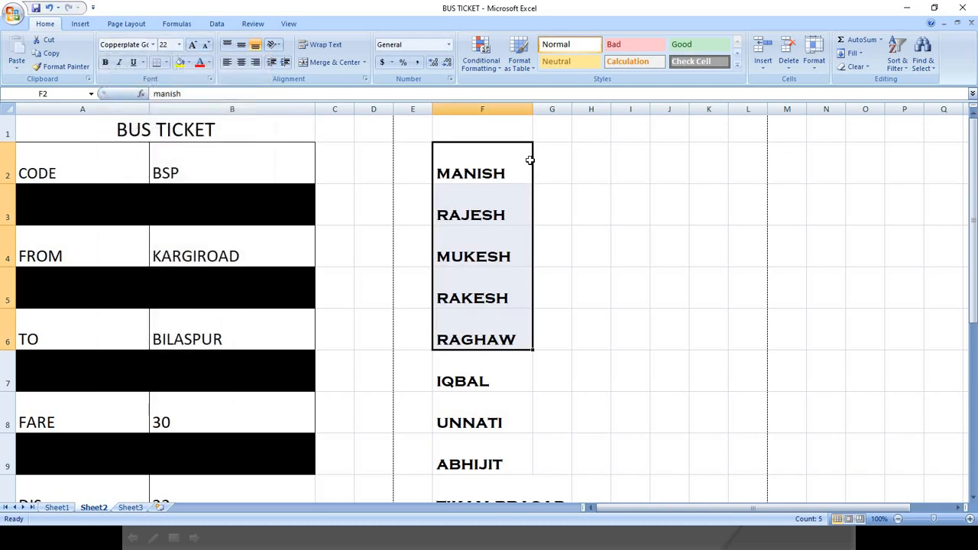
# Step: Switch to the PowerPoint slide show, advance to the CLIP BOARD slide, and return to the BUS TICKET workbook in Excel
pyautogui.click(505, 161)
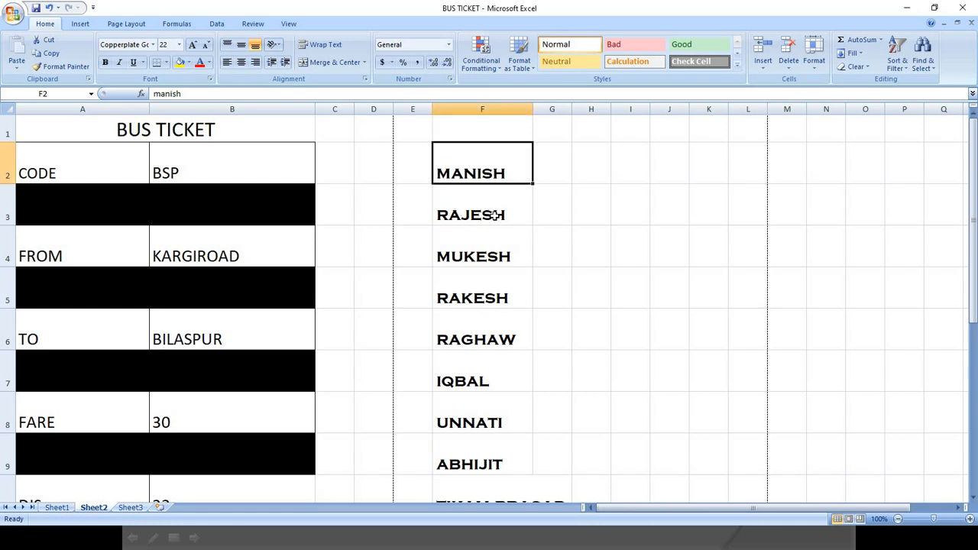
pyautogui.hotkey('alt', 'Tab')
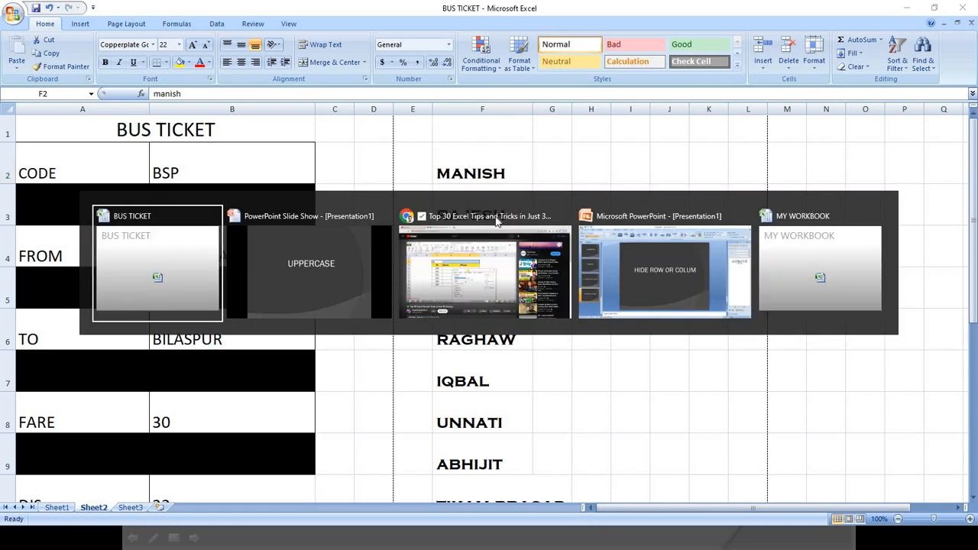
pyautogui.press('Tab')
pyautogui.click(533, 221)
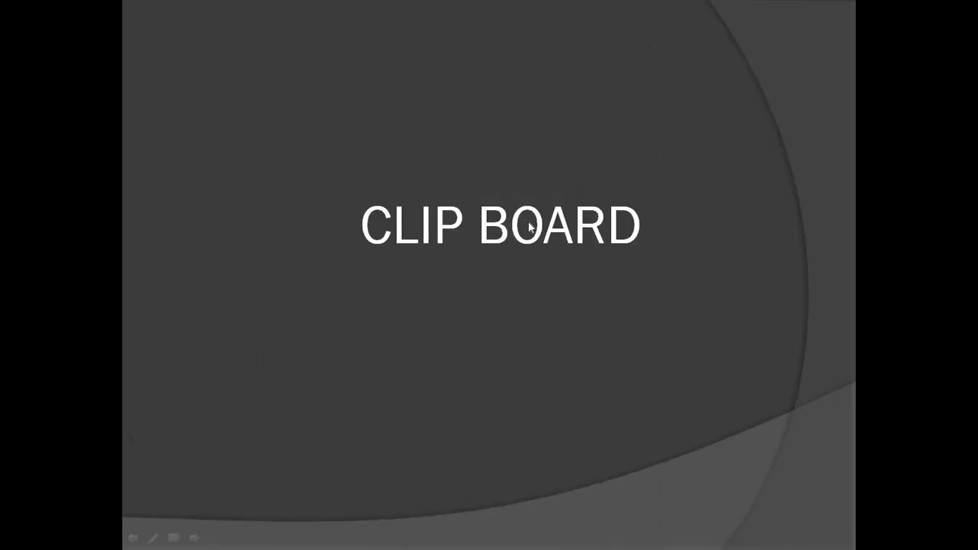
pyautogui.hotkey('alt', 'Tab')
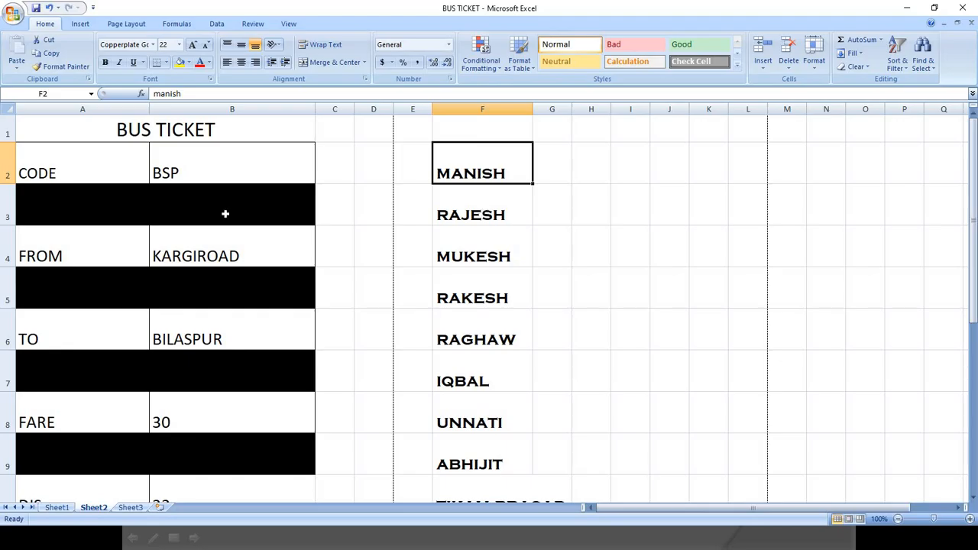
# Step: Undo the font changes, the pasting and the entry of the list of names in column F
pyautogui.click(224, 211)
pyautogui.hotkey('ctrl', 'z')
pyautogui.hotkey('ctrl', 'z')
pyautogui.hotkey('ctrl', 'z')
pyautogui.hotkey('ctrl', 'z')
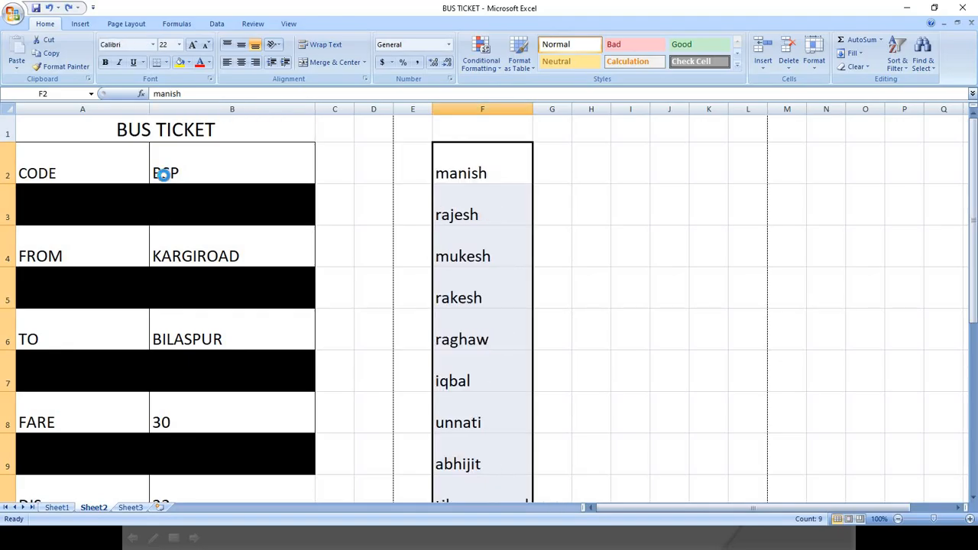
pyautogui.hotkey('ctrl', 'z')
pyautogui.hotkey('ctrl', 'z')
pyautogui.hotkey('ctrl', 'z')
pyautogui.hotkey('ctrl', 'z')
pyautogui.hotkey('ctrl', 'z')
pyautogui.hotkey('ctrl', 'z')
pyautogui.hotkey('ctrl', 'z')
pyautogui.hotkey('ctrl', 'z')
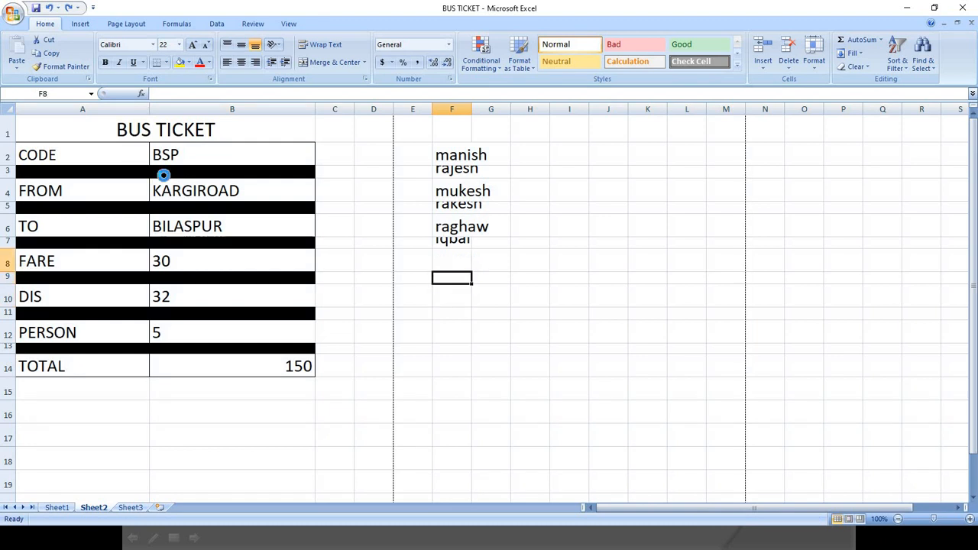
pyautogui.hotkey('ctrl', 'z')
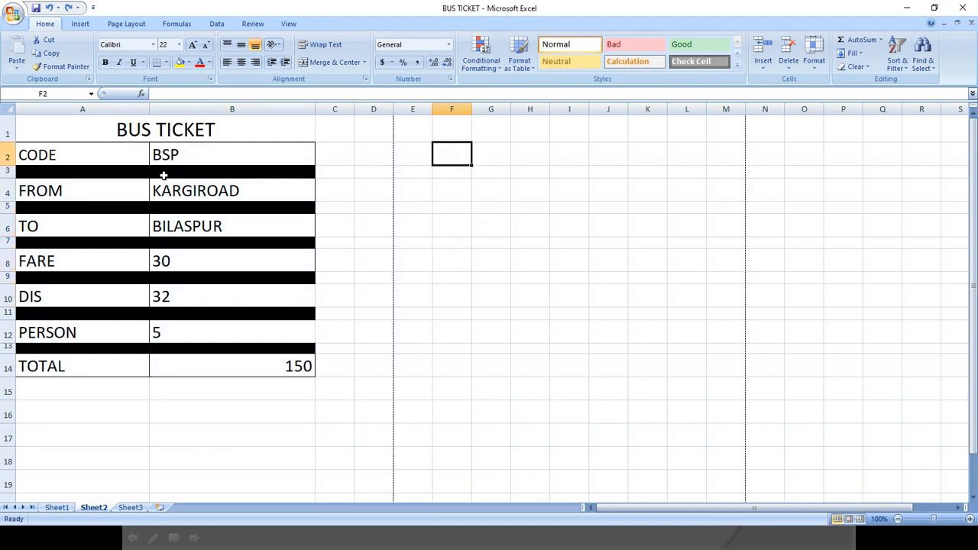
pyautogui.click(336, 228)
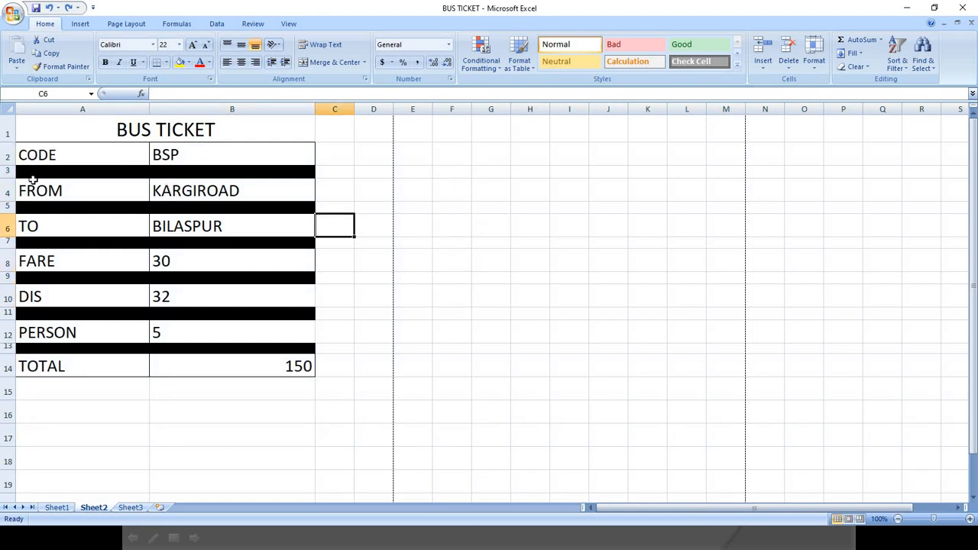
pyautogui.moveTo(36, 189); pyautogui.dragTo(229, 191)
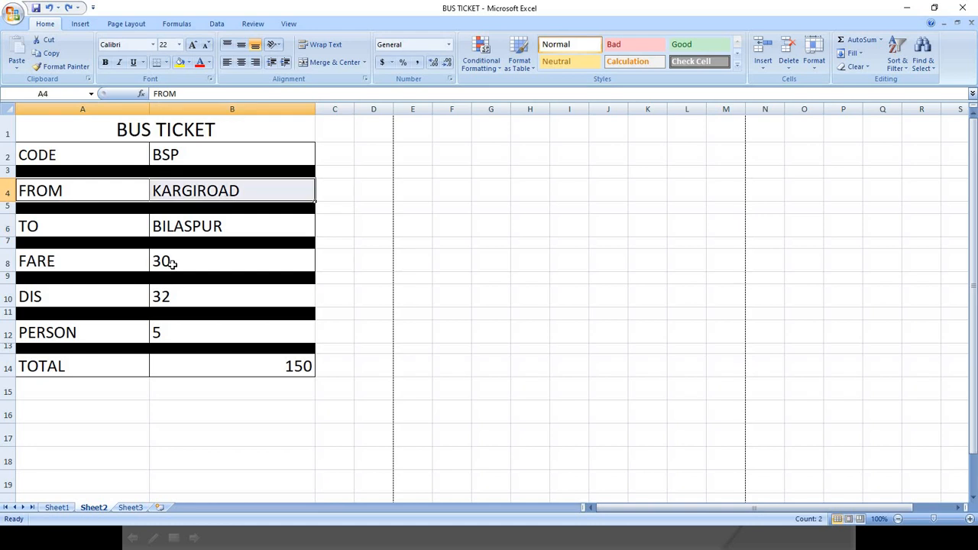
pyautogui.moveTo(38, 261); pyautogui.dragTo(172, 263)
pyautogui.moveTo(43, 334); pyautogui.dragTo(188, 335)
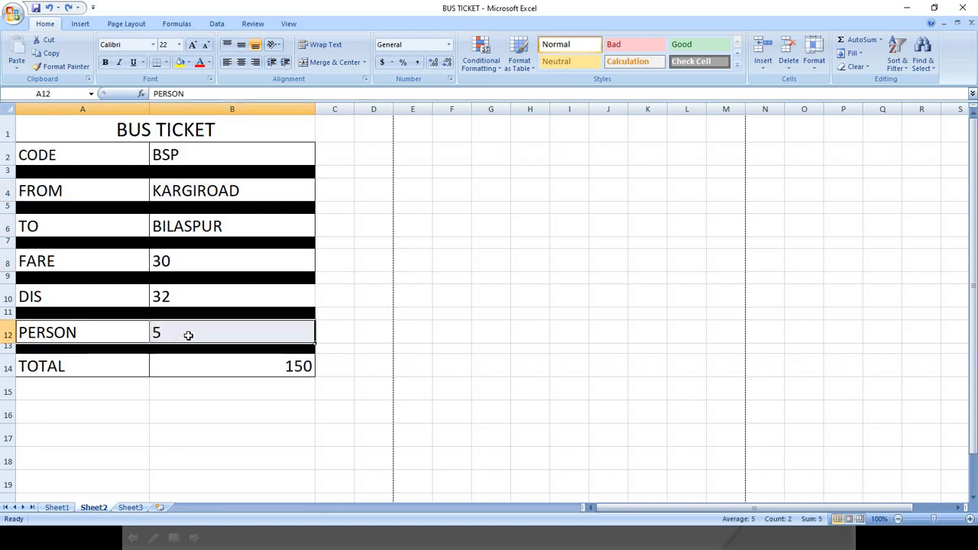
# Step: Show the Office Clipboard and separately copy the FROM, DIS and PERSON rows (A4:B4, A10:B10 and A12:B12) into it
pyautogui.click(88, 79)
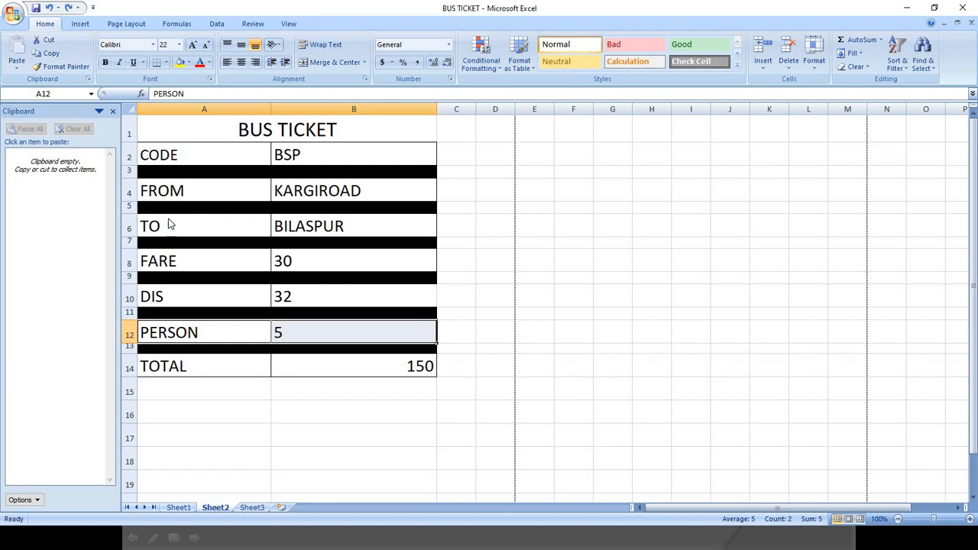
pyautogui.moveTo(162, 193); pyautogui.dragTo(324, 192)
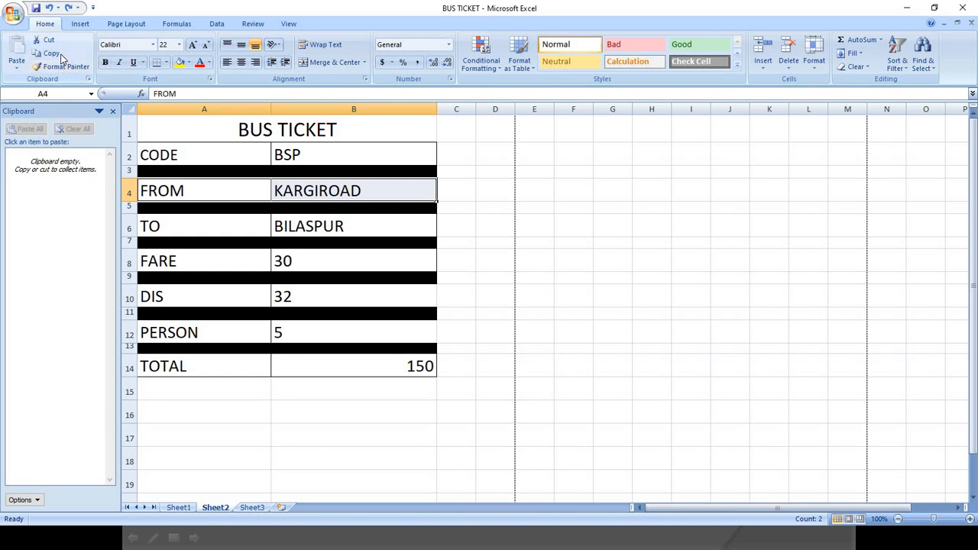
pyautogui.click(52, 54)
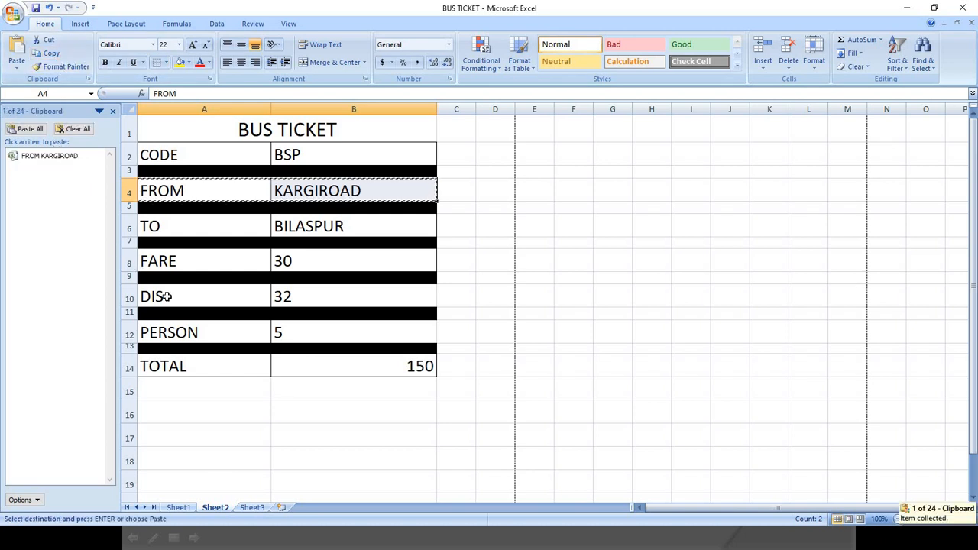
pyautogui.moveTo(157, 297); pyautogui.dragTo(276, 287)
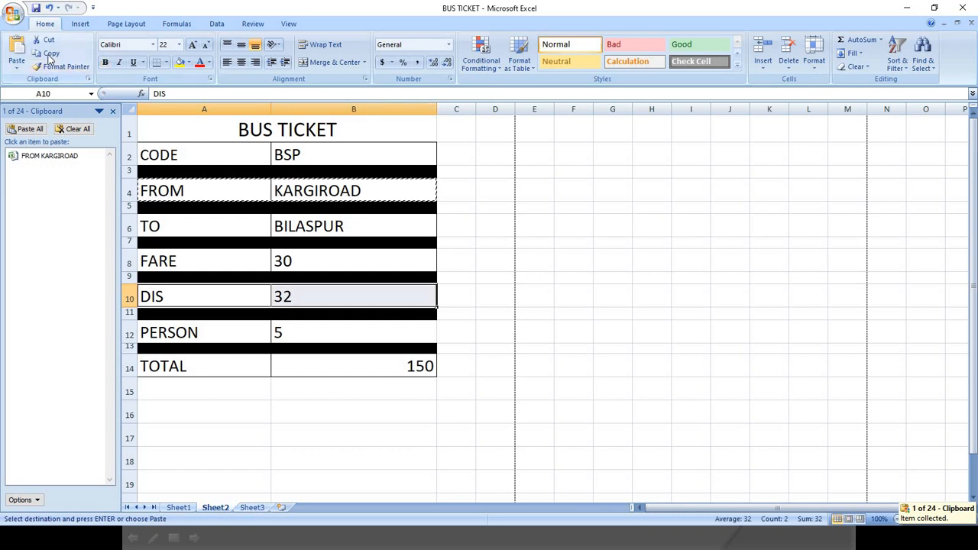
pyautogui.hotkey('ctrl', 'c')
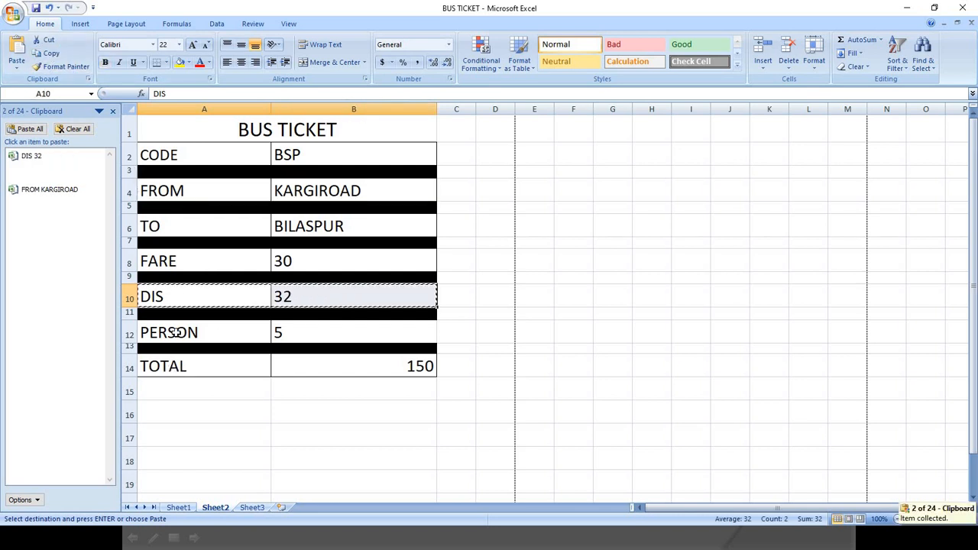
pyautogui.moveTo(172, 332); pyautogui.dragTo(323, 331)
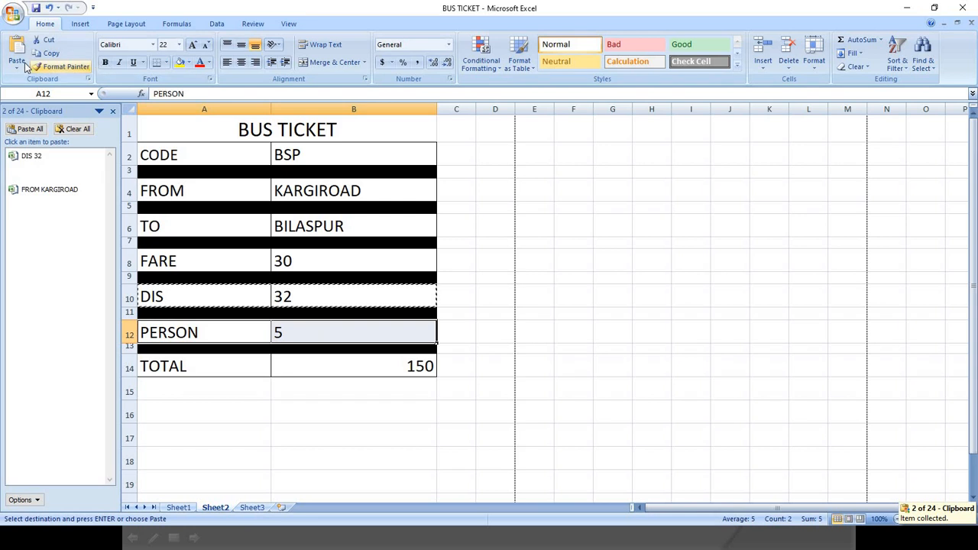
pyautogui.click(44, 59)
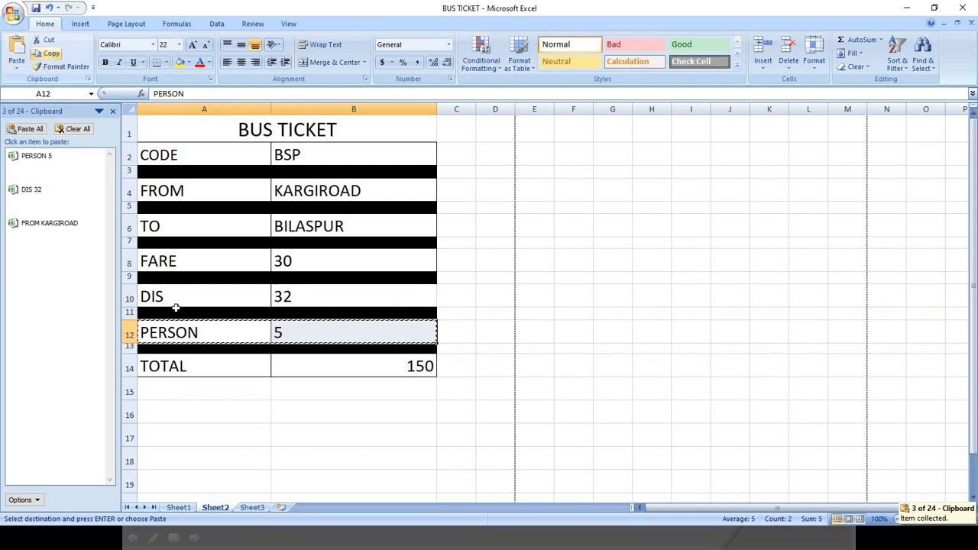
# Step: Paste all collected clipboard items at cell A1 of Sheet3 and autofit columns A and B
pyautogui.click(252, 507)
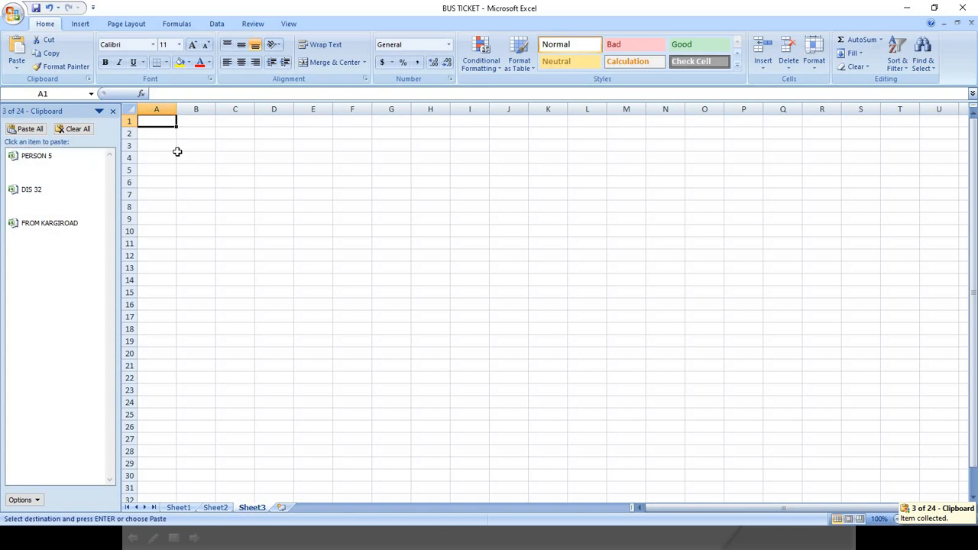
pyautogui.click(26, 129)
pyautogui.click(268, 182)
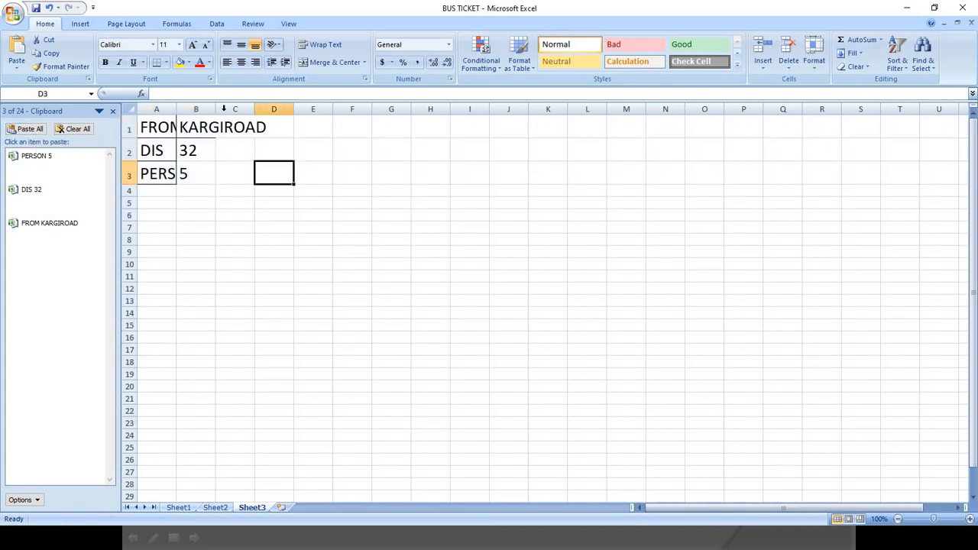
pyautogui.doubleClick(177, 109)
pyautogui.doubleClick(249, 109)
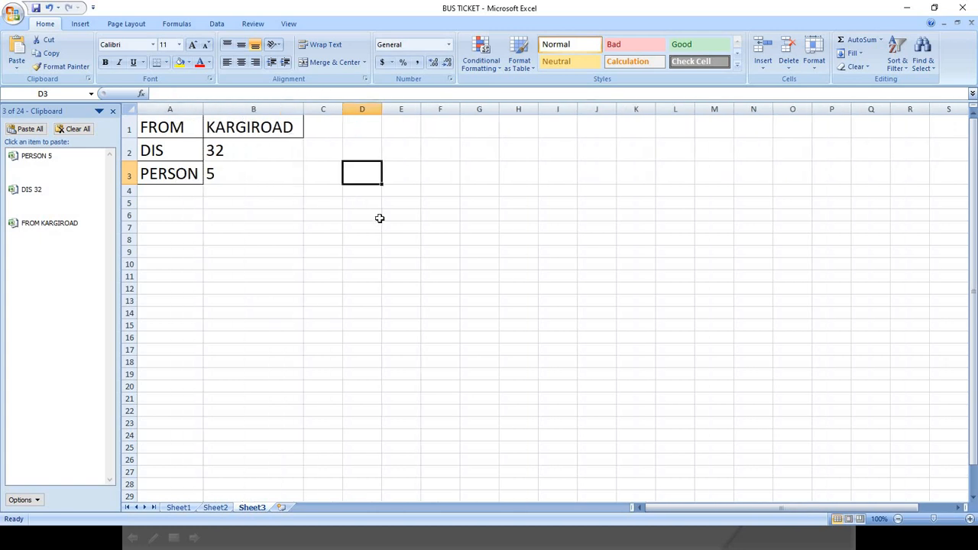
pyautogui.click(357, 224)
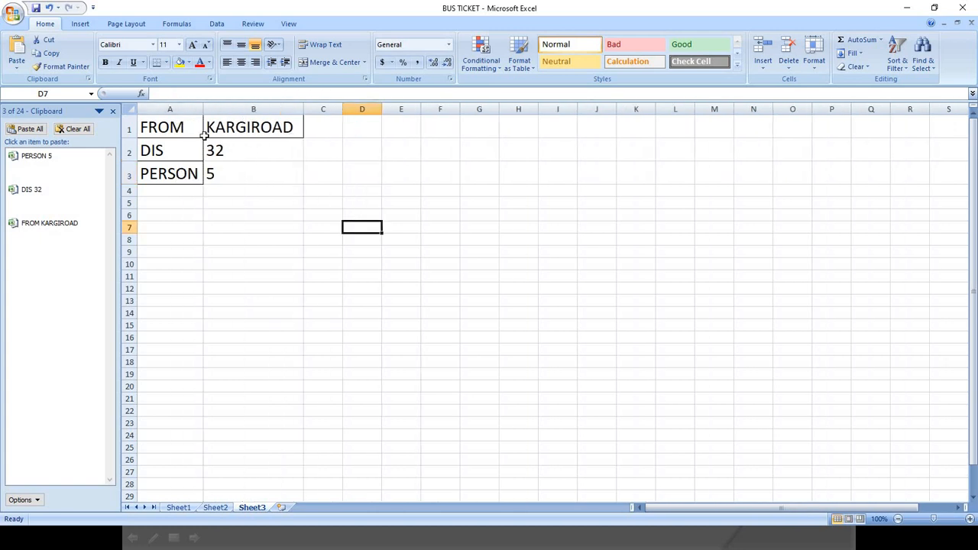
# Step: Open the Bilaspur_2020-21 workbook and separately copy A4:M4, A14:M14, A20:M20 and A26:M26 of Sheet1 to the Office Clipboard
pyautogui.click(13, 13)
pyautogui.click(138, 101)
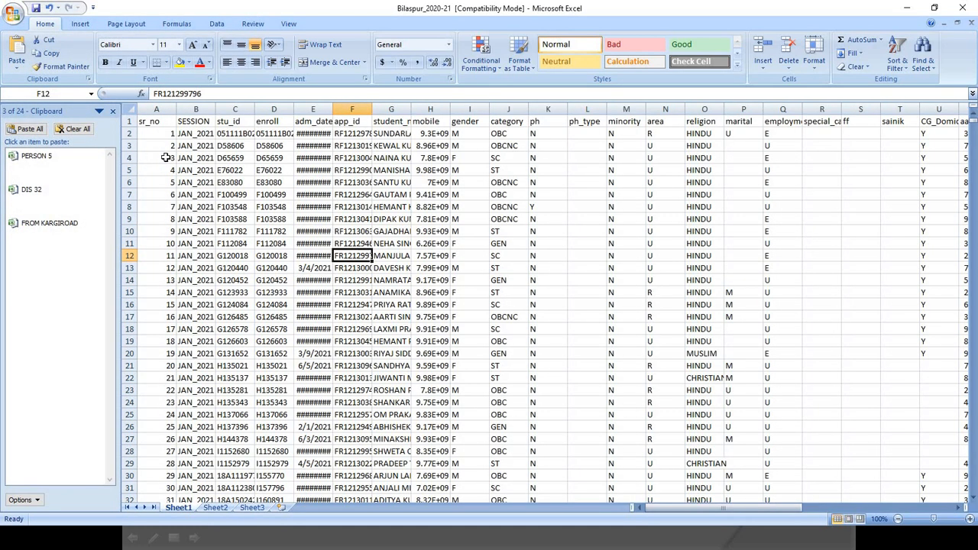
pyautogui.moveTo(165, 157); pyautogui.dragTo(616, 157)
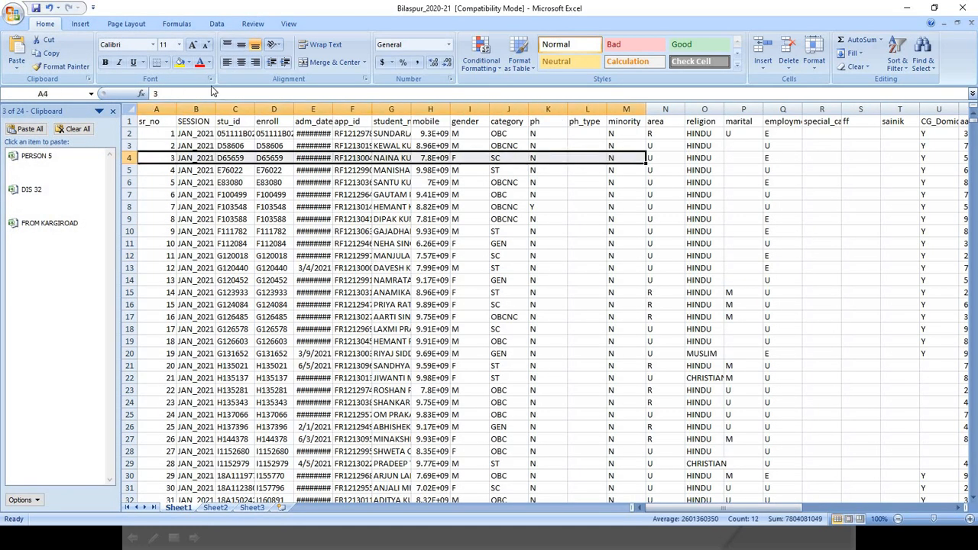
pyautogui.click(50, 52)
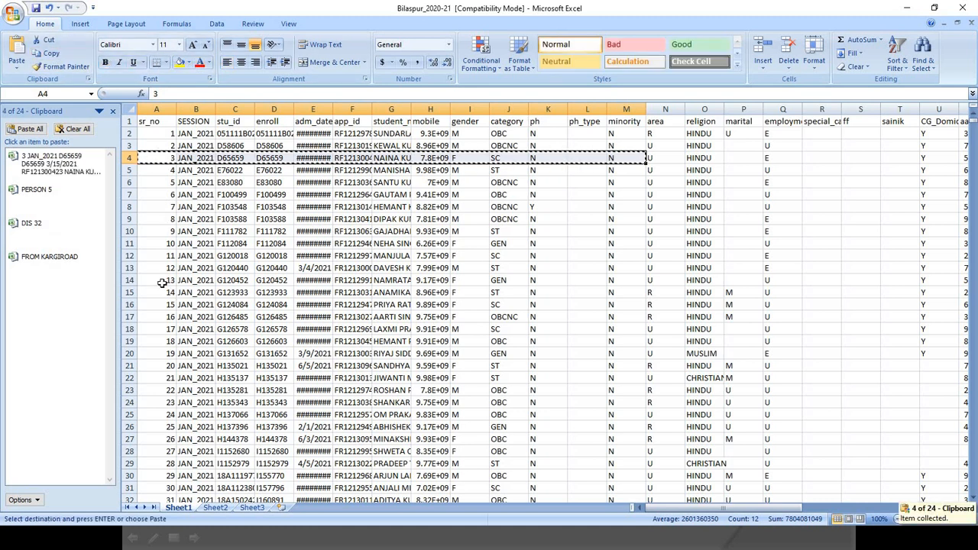
pyautogui.moveTo(162, 281); pyautogui.dragTo(617, 279)
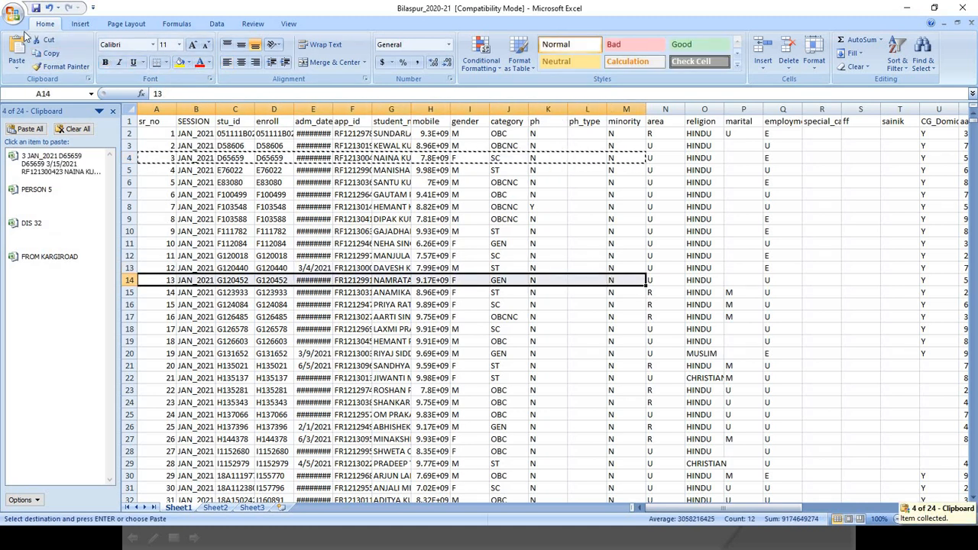
pyautogui.click(50, 52)
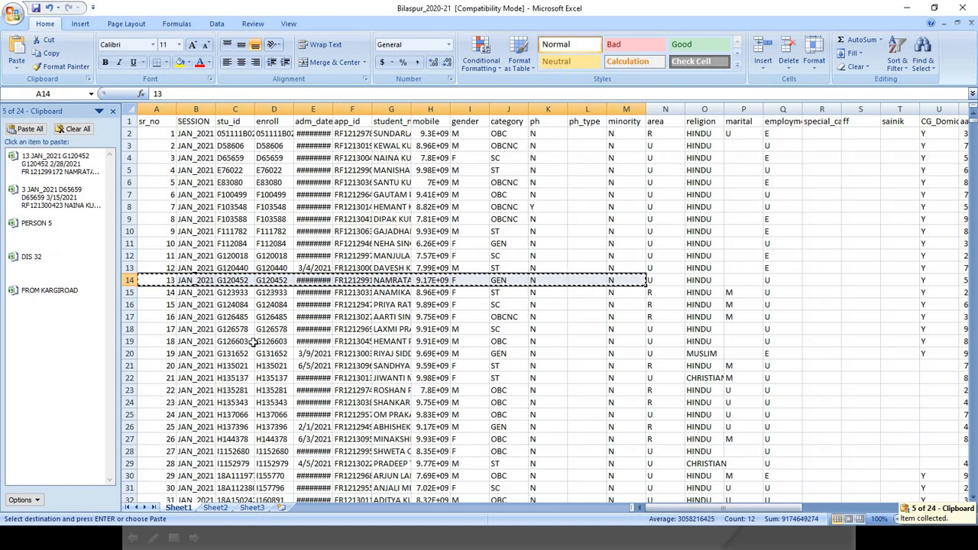
pyautogui.moveTo(156, 353); pyautogui.dragTo(619, 353)
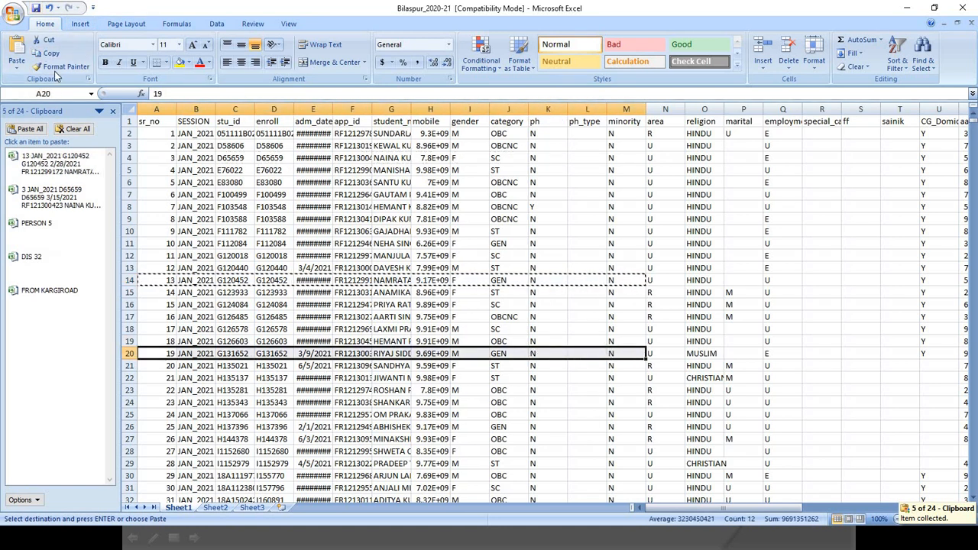
pyautogui.click(50, 52)
pyautogui.moveTo(142, 426); pyautogui.dragTo(611, 429)
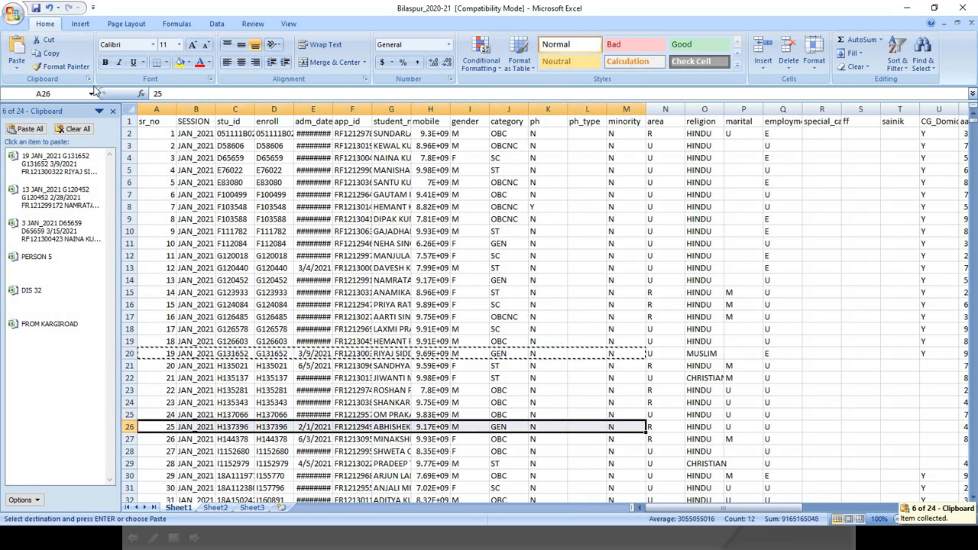
pyautogui.click(54, 54)
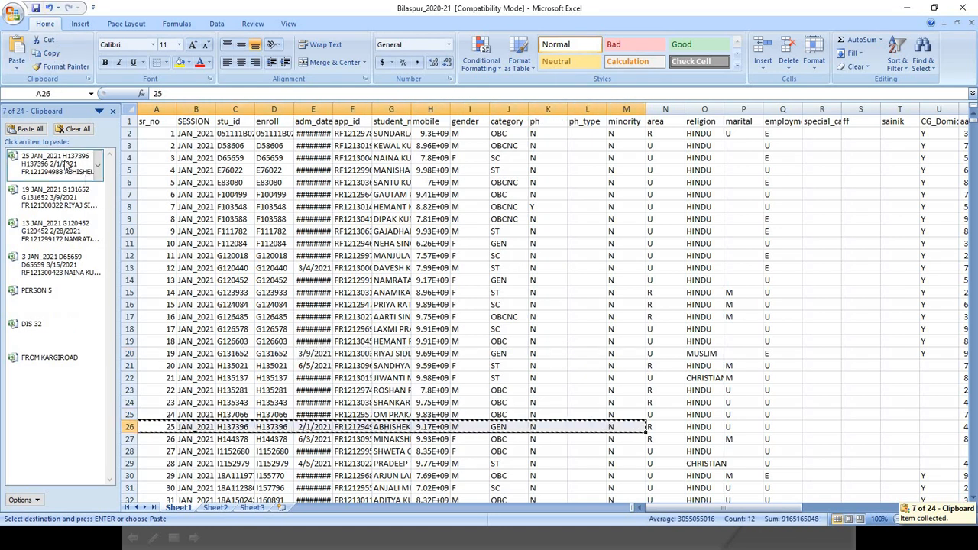
# Step: Delete the PERSON 5, DIS 32 and FROM KARGIROAD items from the Office Clipboard
pyautogui.click(97, 309)
pyautogui.click(79, 339)
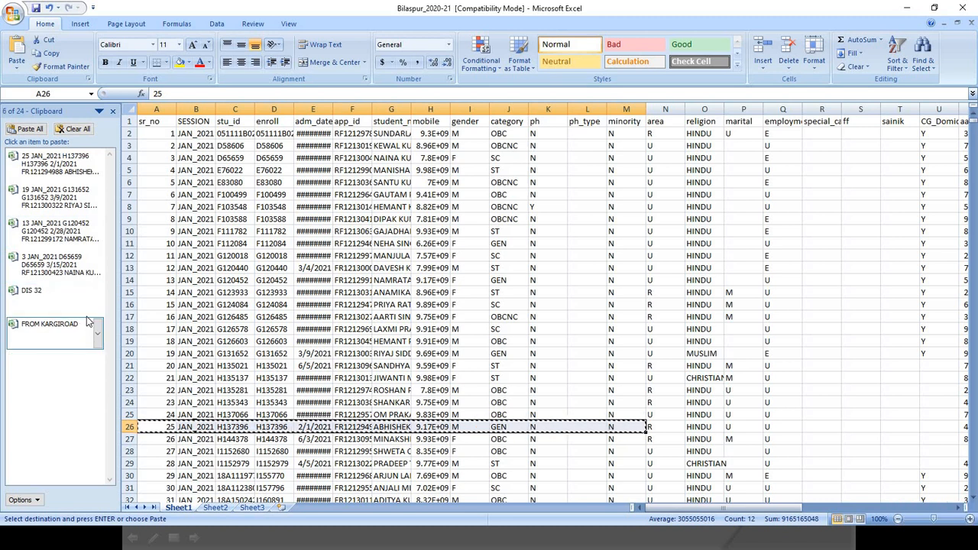
pyautogui.click(97, 299)
pyautogui.click(76, 339)
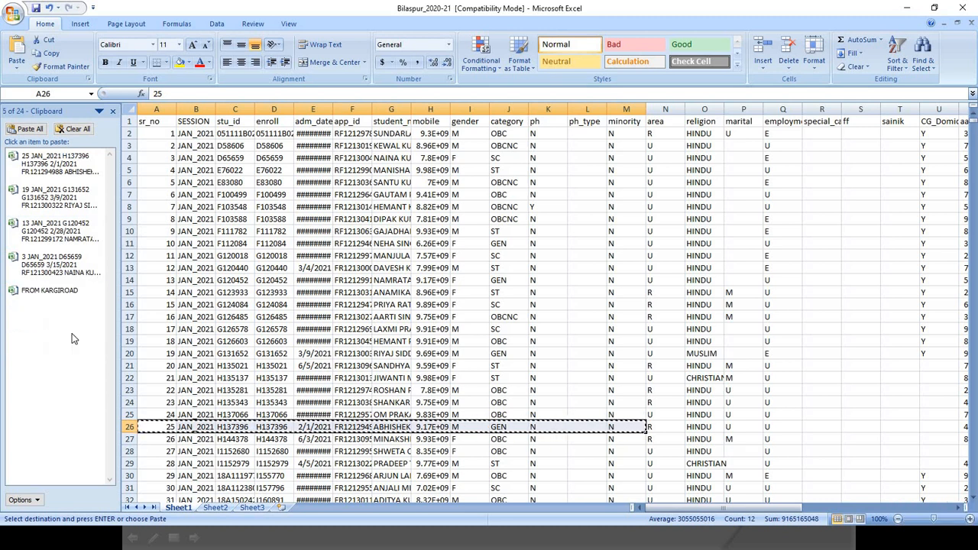
pyautogui.click(87, 298)
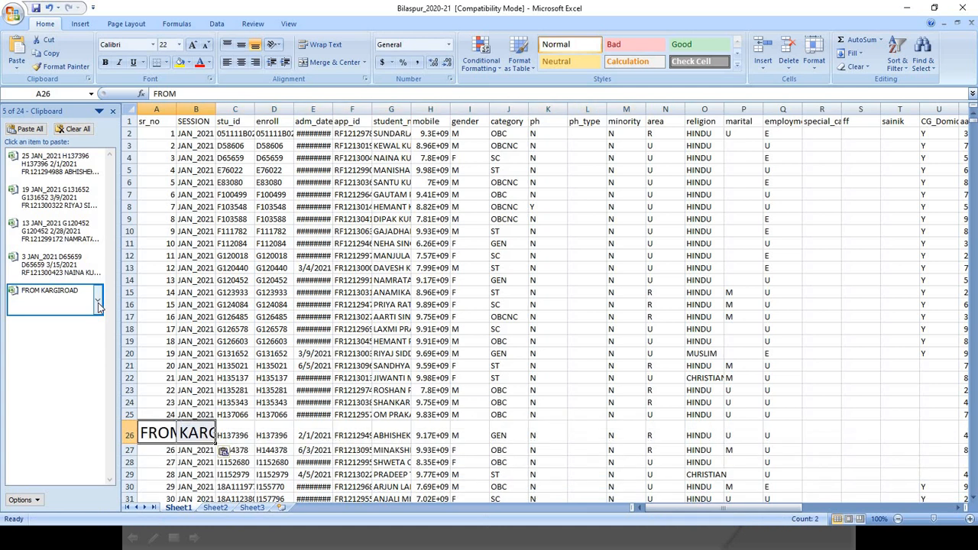
pyautogui.click(98, 303)
pyautogui.click(80, 338)
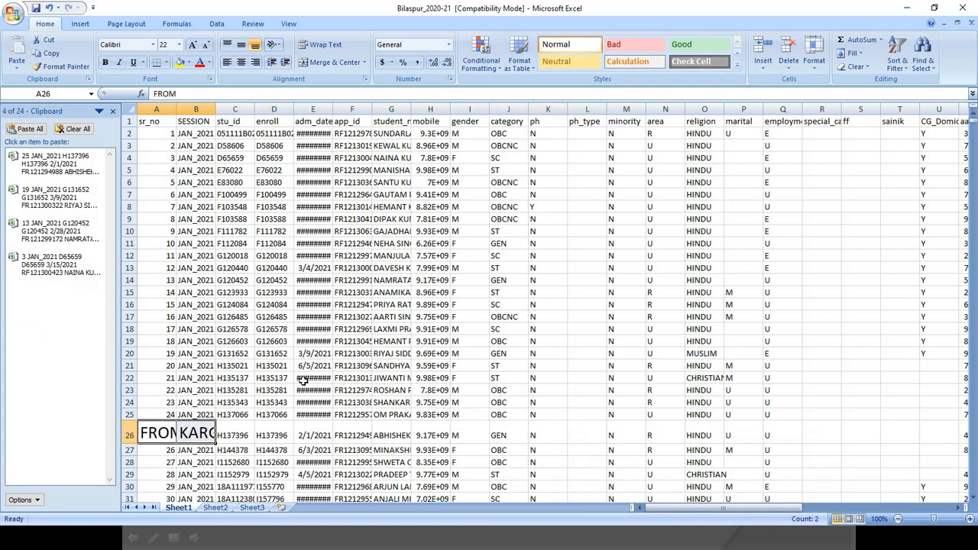
# Step: Paste all remaining clipboard items at cell A1 of Sheet3 in the Bilaspur_2020-21 workbook
pyautogui.click(257, 508)
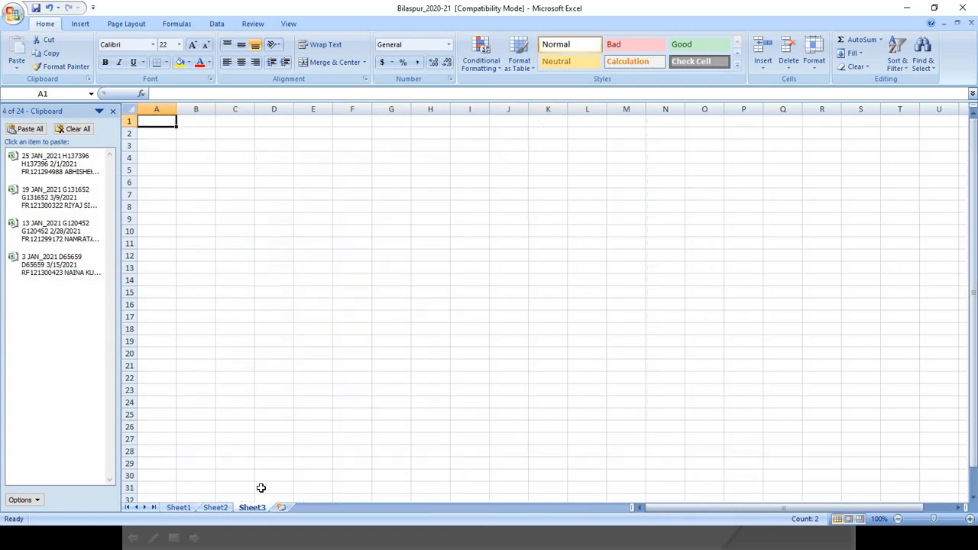
pyautogui.click(31, 129)
pyautogui.click(197, 170)
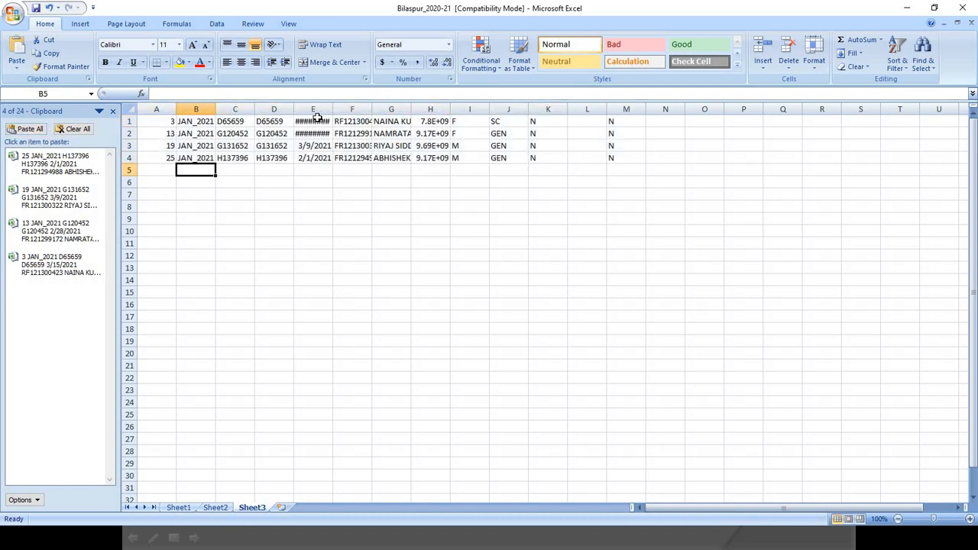
# Step: Try to widen column E of Sheet3 and widen column H until its mobile numbers show in full
pyautogui.moveTo(335, 108); pyautogui.dragTo(334, 109)
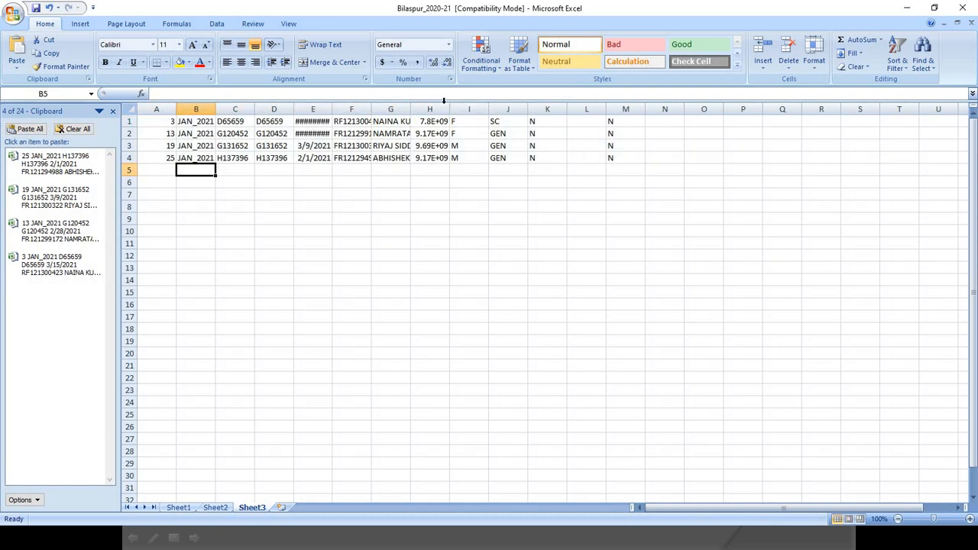
pyautogui.moveTo(449, 108); pyautogui.dragTo(458, 109)
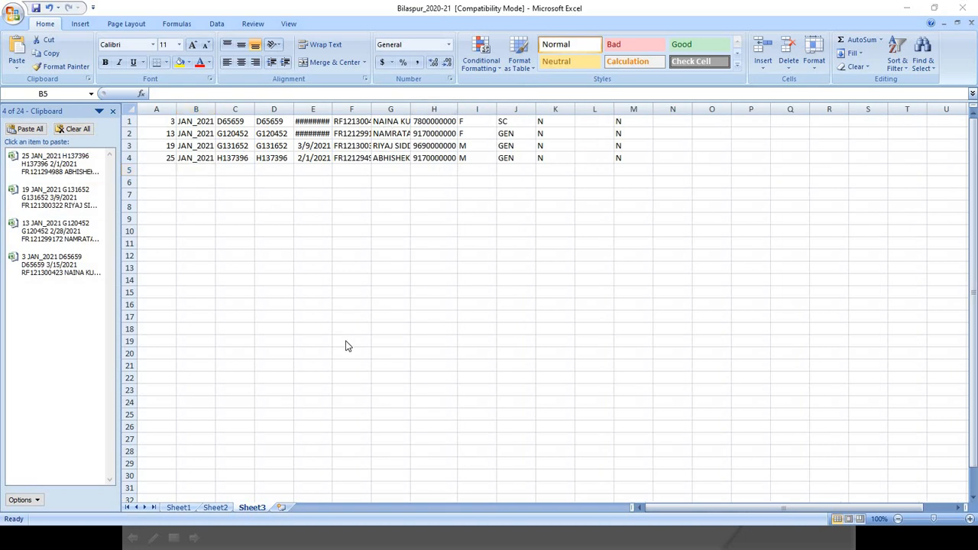
# Step: Switch to the PowerPoint slide show, advance from the CLIP BOARD slide to the SPLIT DATA slide, and return to Excel
pyautogui.hotkey('alt', 'Tab')
pyautogui.hotkey('alt', 'Tab')
pyautogui.hotkey('alt', 'Tab')
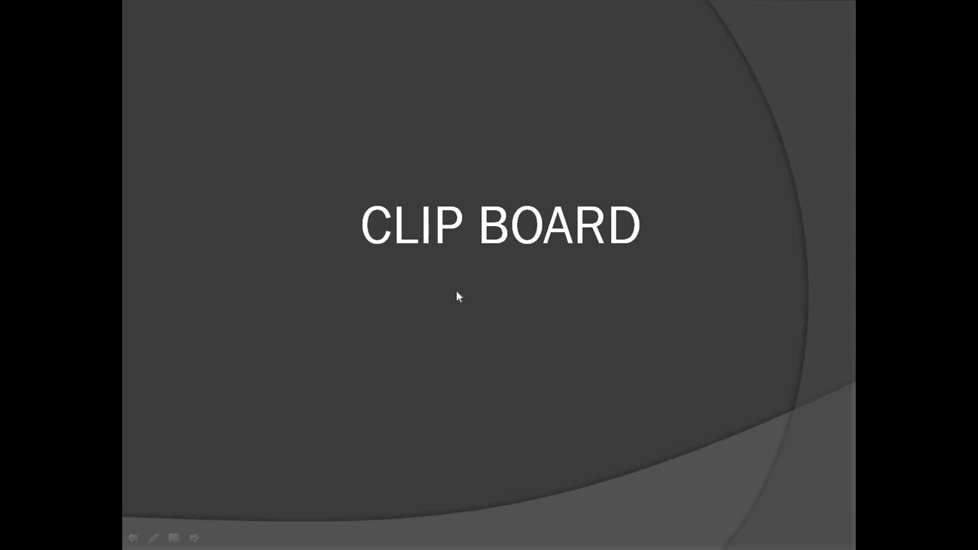
pyautogui.click(457, 292)
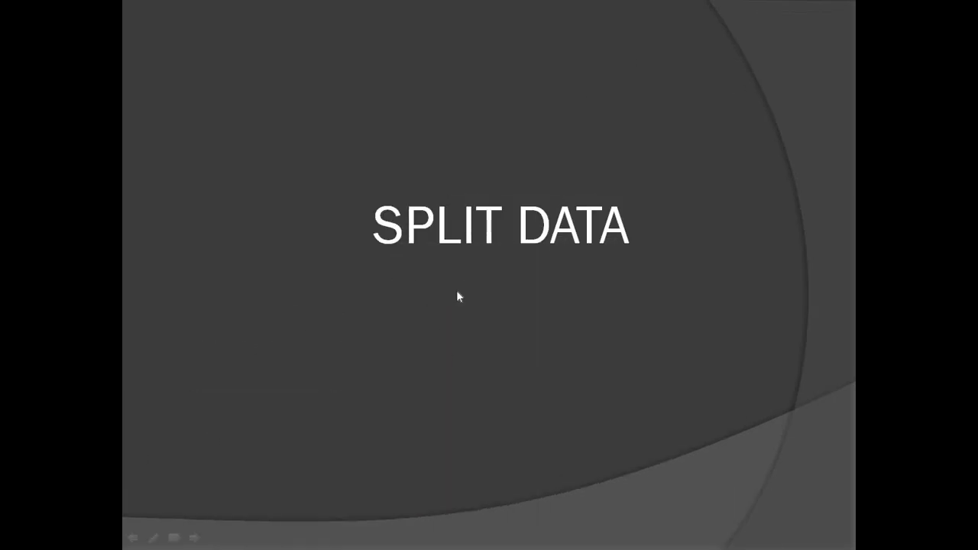
pyautogui.hotkey('alt', 'Tab')
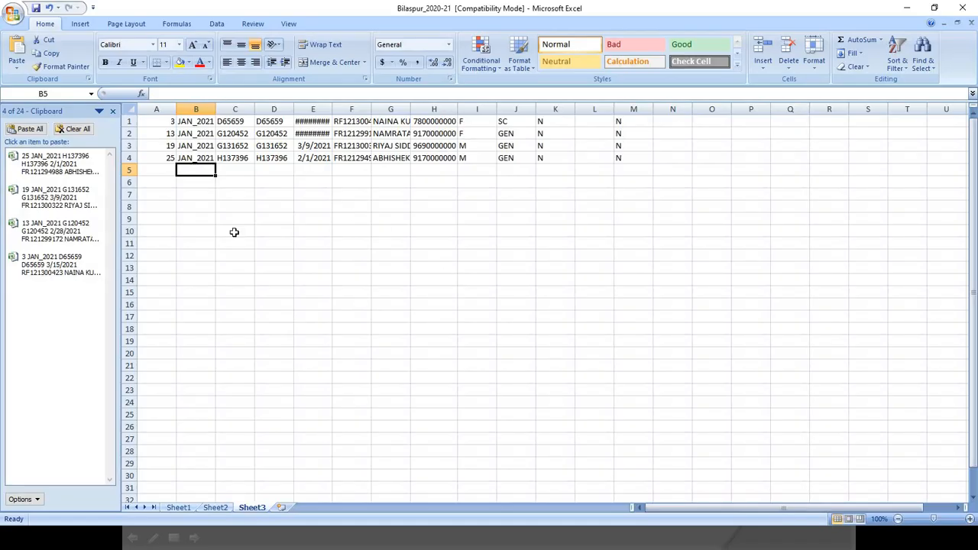
# Step: Look over Sheet1 of the Bilaspur_2020-21 workbook and close the workbook without saving its changes
pyautogui.click(178, 507)
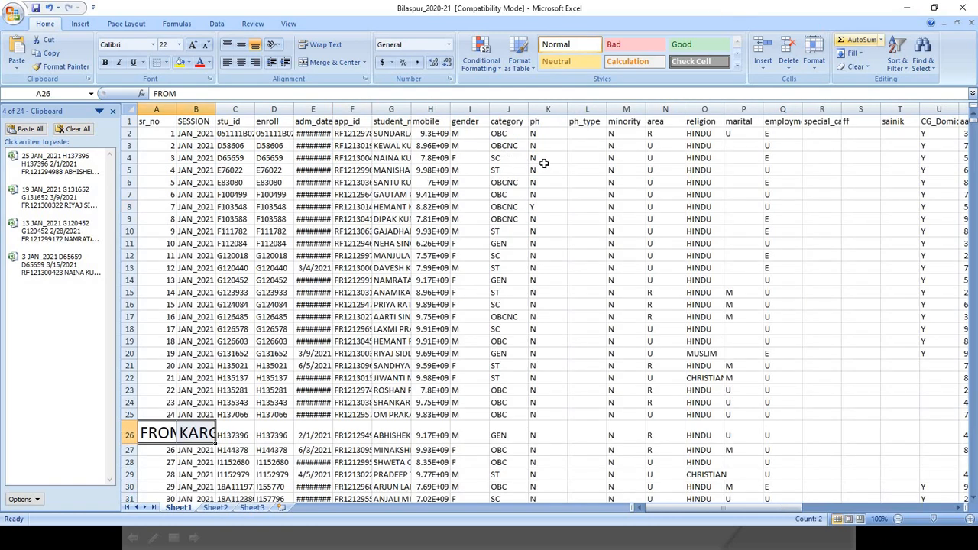
pyautogui.scroll(-5, 310, 369)
pyautogui.scroll(-1, 310, 369)
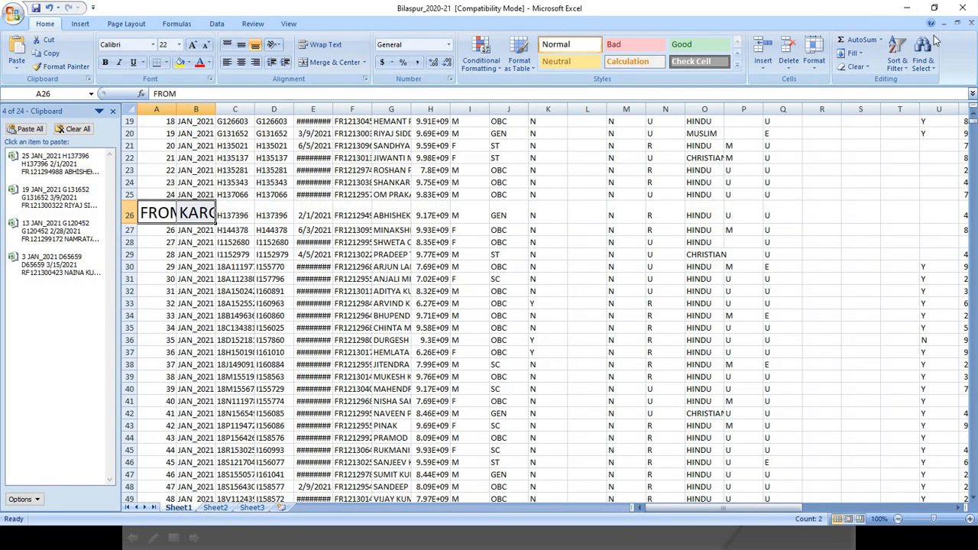
pyautogui.click(970, 23)
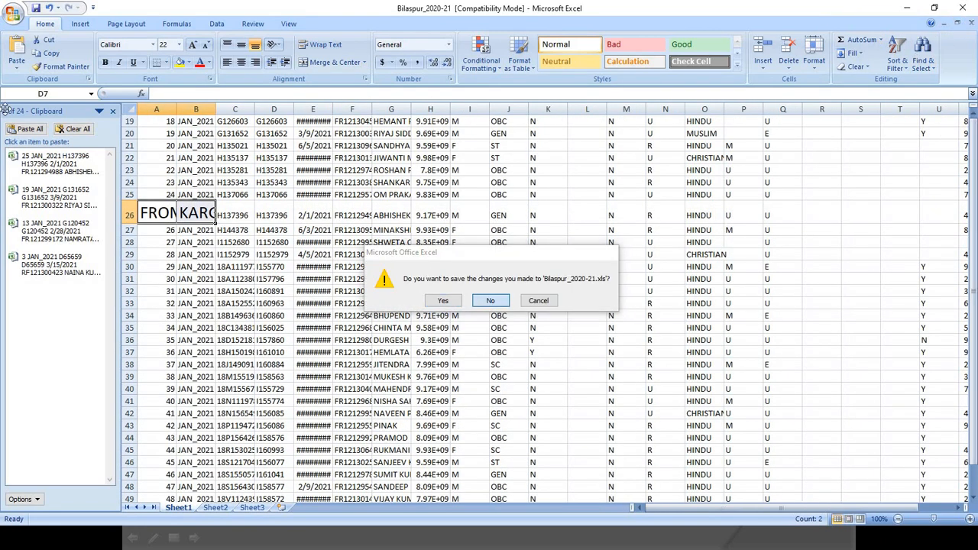
pyautogui.click(490, 301)
# Step: Open the DATA workbook from the recent documents
pyautogui.click(17, 19)
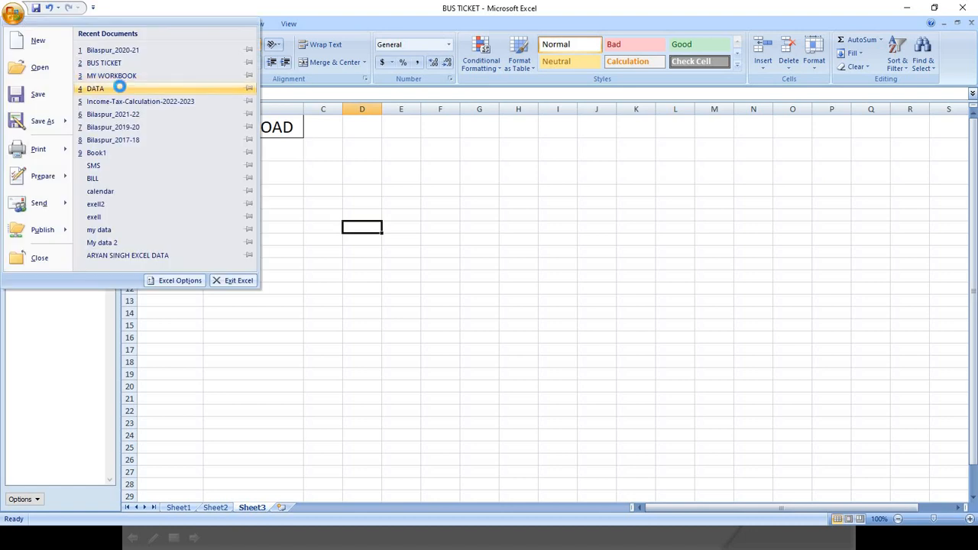
pyautogui.click(95, 88)
pyautogui.click(386, 285)
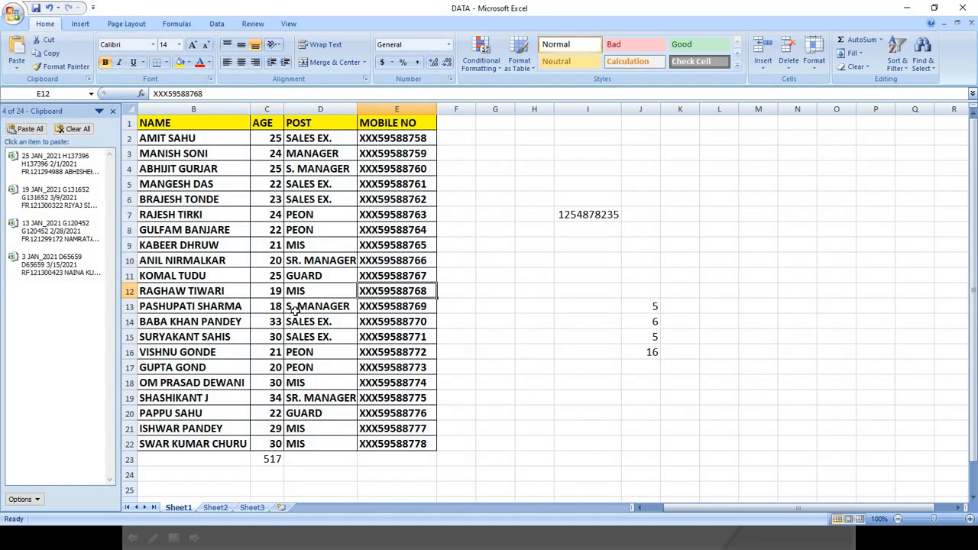
# Step: Delete the AGE total in C23 and fill the records in B2:E22 down to row 134
pyautogui.click(273, 461)
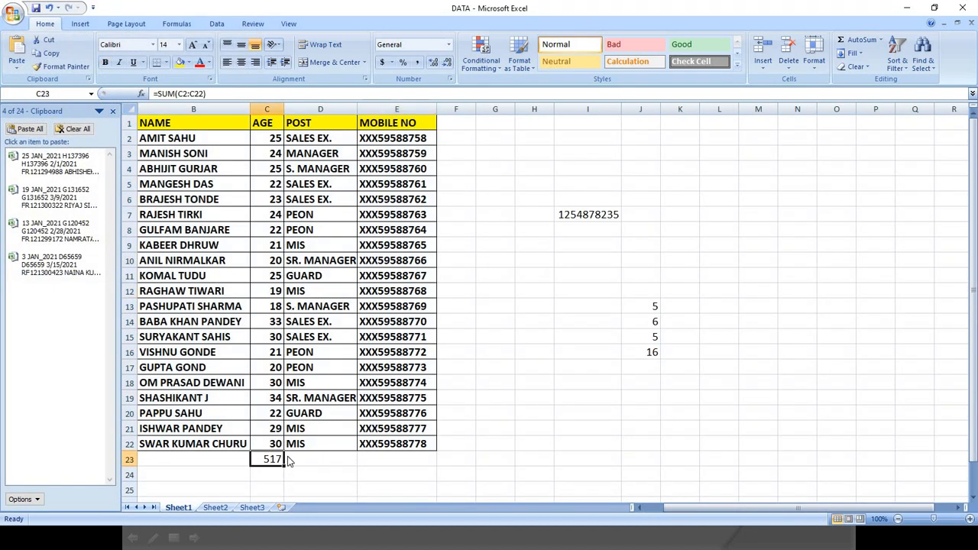
pyautogui.press('Delete')
pyautogui.moveTo(129, 138); pyautogui.dragTo(416, 434)
pyautogui.click(398, 458)
pyautogui.moveTo(176, 139); pyautogui.dragTo(438, 456)
pyautogui.scroll(20, 197, 446)
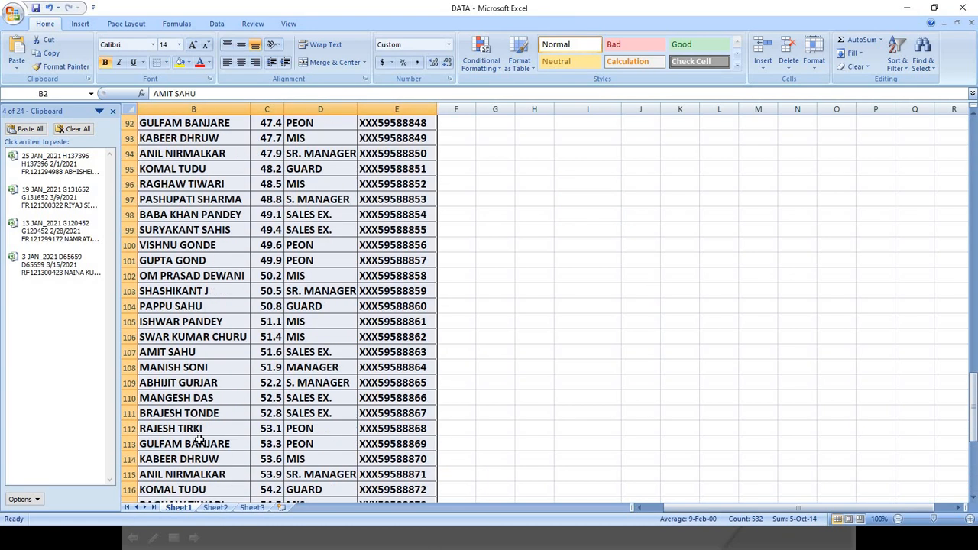
pyautogui.scroll(13, 197, 428)
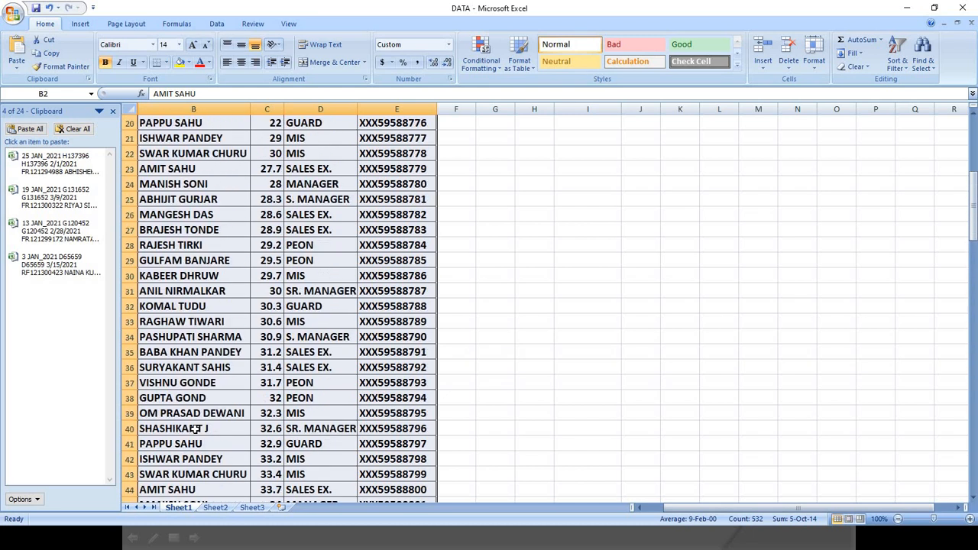
pyautogui.click(267, 178)
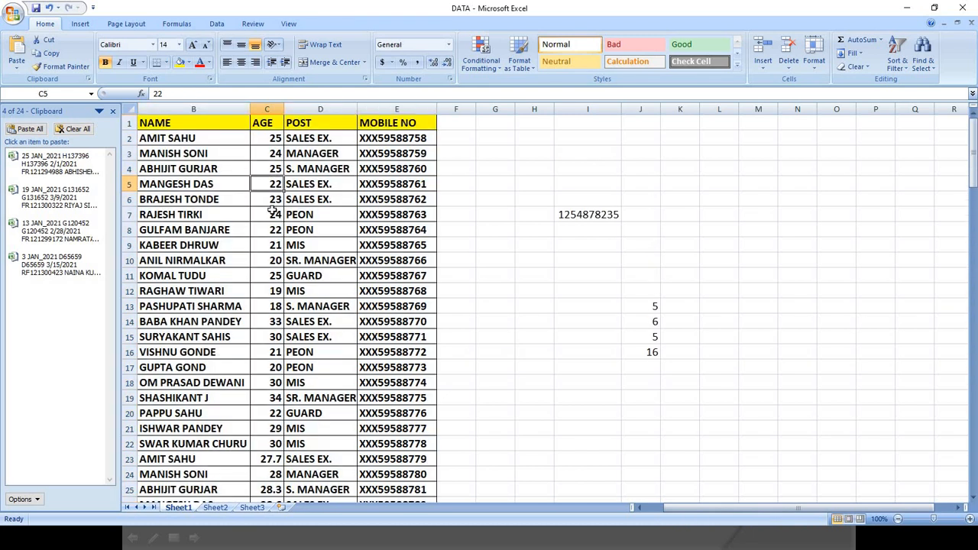
# Step: Review the extended list and replace the AGE header in C1 with "fees"
pyautogui.click(273, 213)
pyautogui.click(274, 264)
pyautogui.scroll(-10, 280, 341)
pyautogui.scroll(-20, 279, 384)
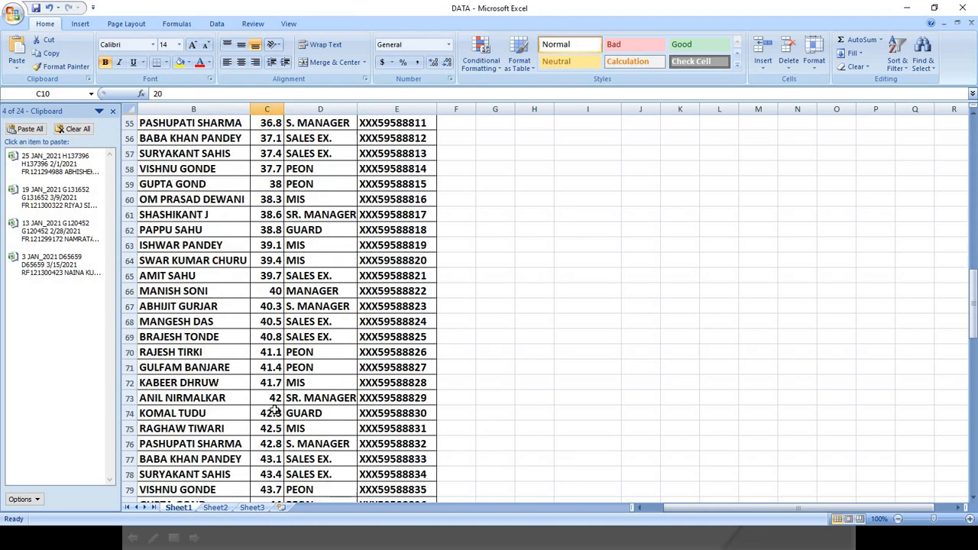
pyautogui.scroll(20, 271, 433)
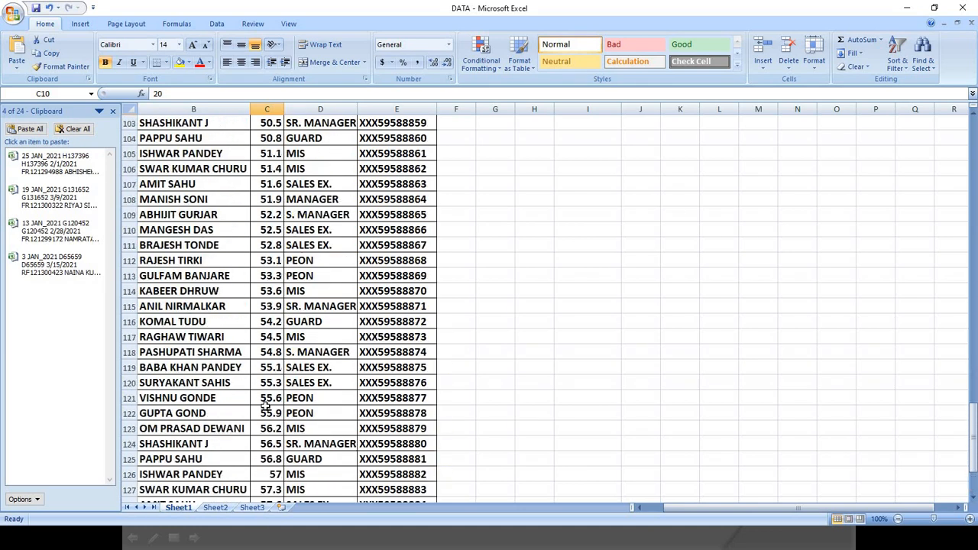
pyautogui.scroll(12, 241, 359)
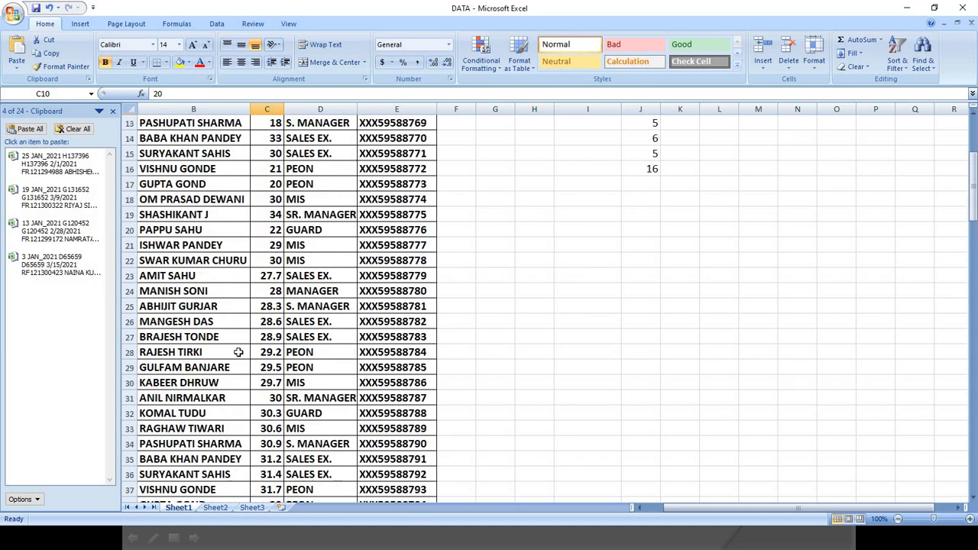
pyautogui.click(277, 123)
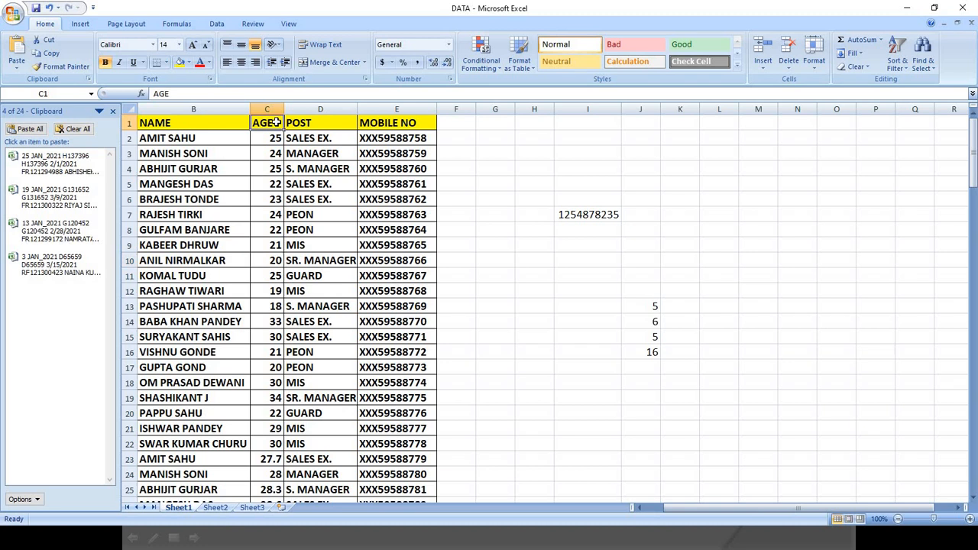
pyautogui.write('fees')
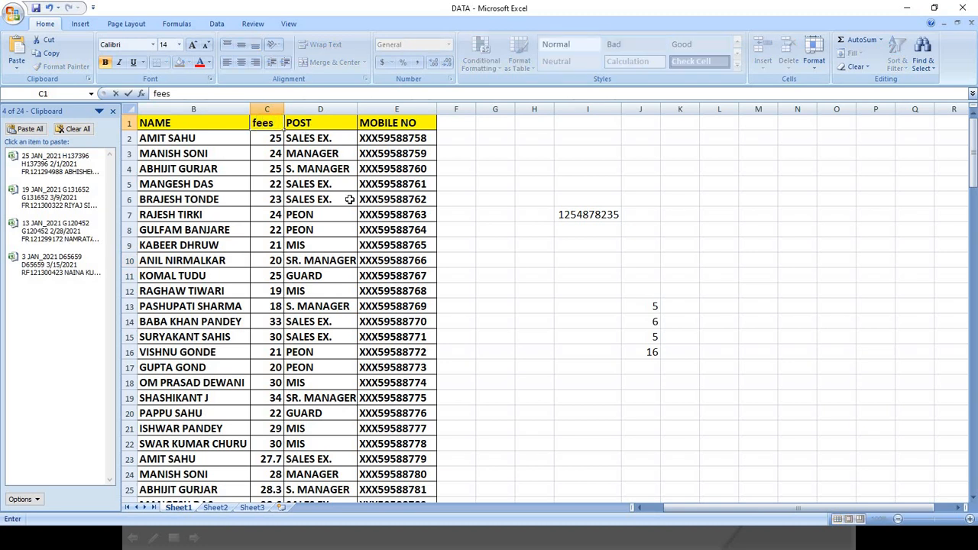
pyautogui.click(349, 199)
# Step: Delete the entire POST column from Sheet1
pyautogui.moveTo(321, 109); pyautogui.dragTo(396, 109)
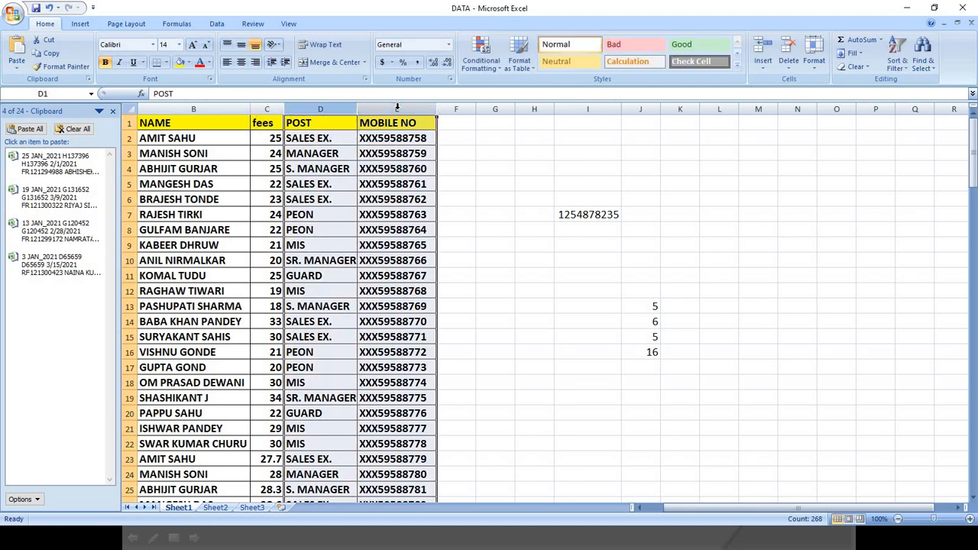
pyautogui.click(329, 109)
pyautogui.rightClick(328, 111)
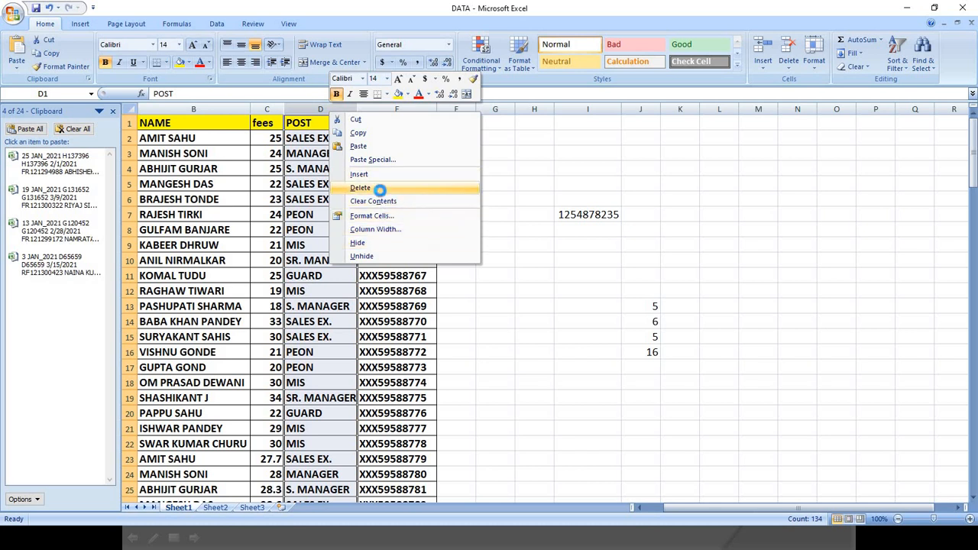
pyautogui.click(380, 188)
# Step: Total the fees column with AutoSum in C135 and autofit column C
pyautogui.click(266, 139)
pyautogui.scroll(-7, 272, 336)
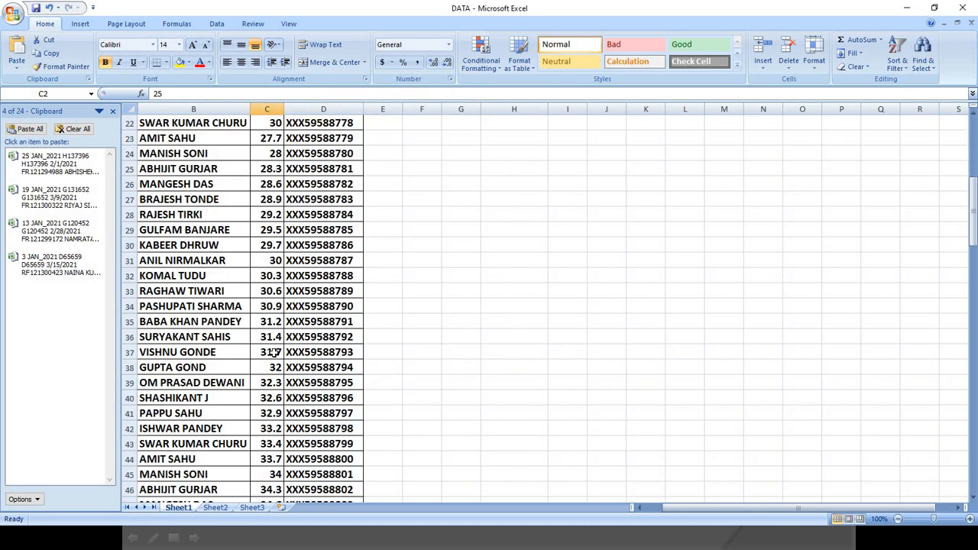
pyautogui.scroll(-20, 272, 352)
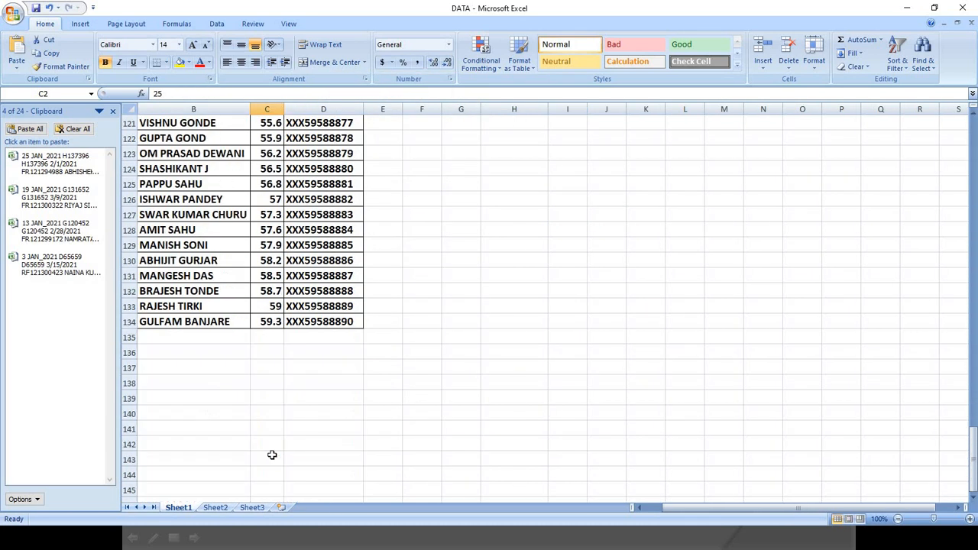
pyautogui.scroll(-2, 272, 428)
pyautogui.scroll(3, 273, 397)
pyautogui.click(269, 384)
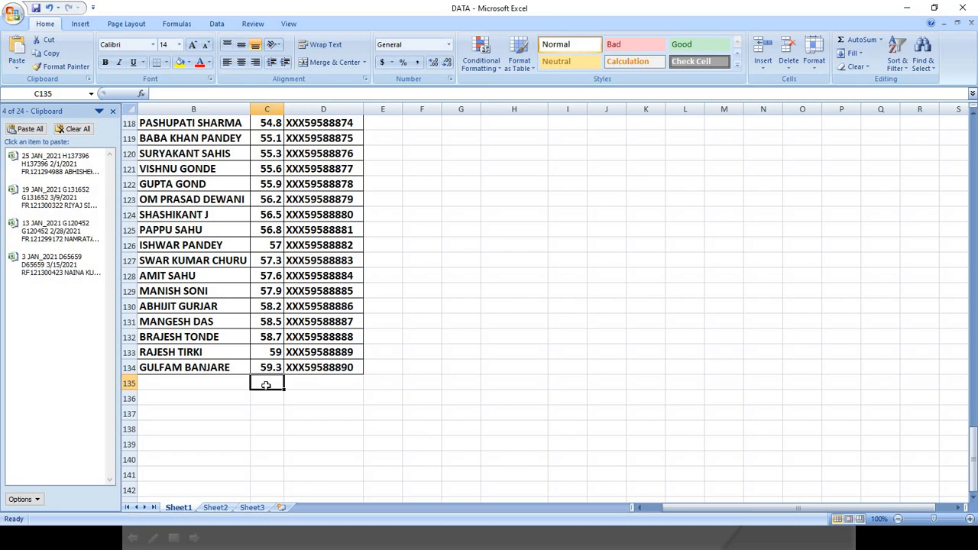
pyautogui.hotkey('alt', '=')
pyautogui.press('Return')
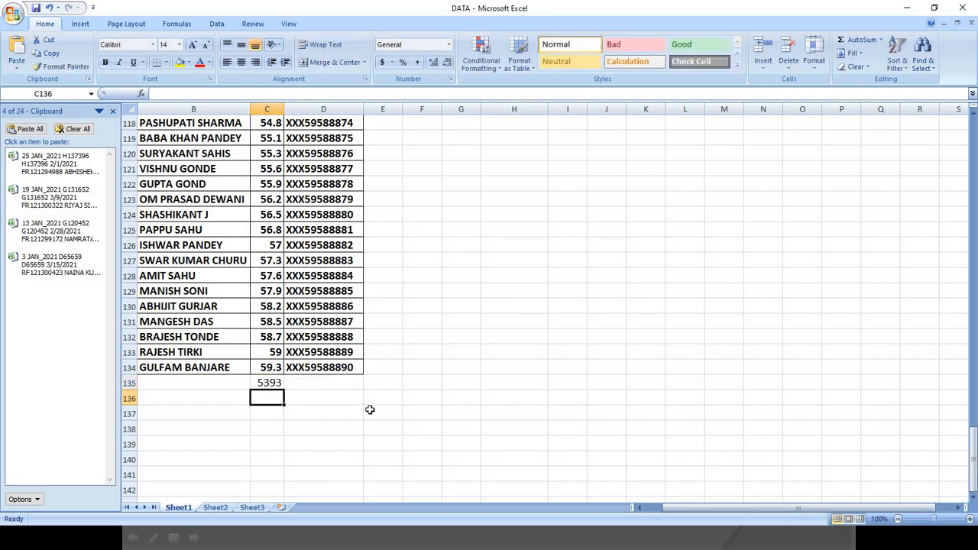
pyautogui.doubleClick(283, 107)
pyautogui.scroll(1, 260, 435)
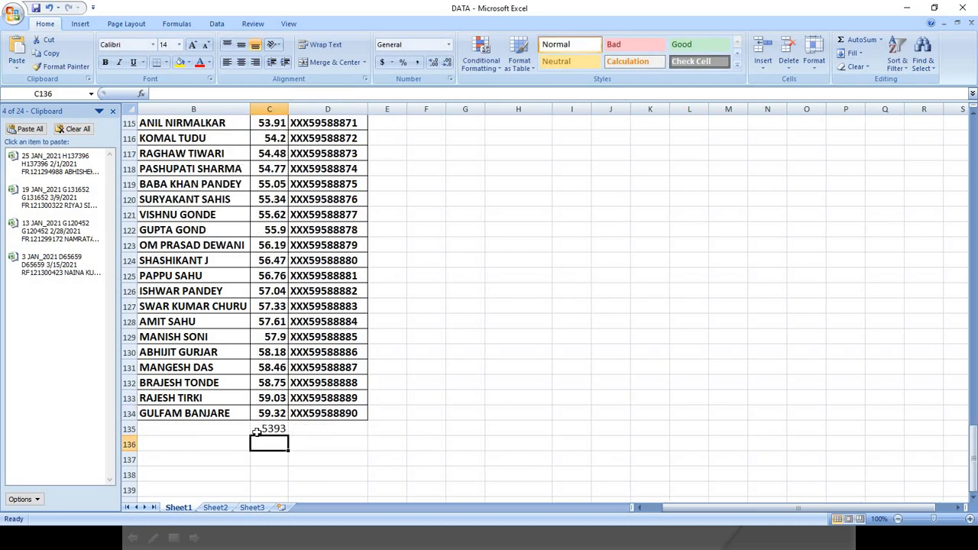
# Step: Split the worksheet window horizontally above row 134
pyautogui.click(194, 409)
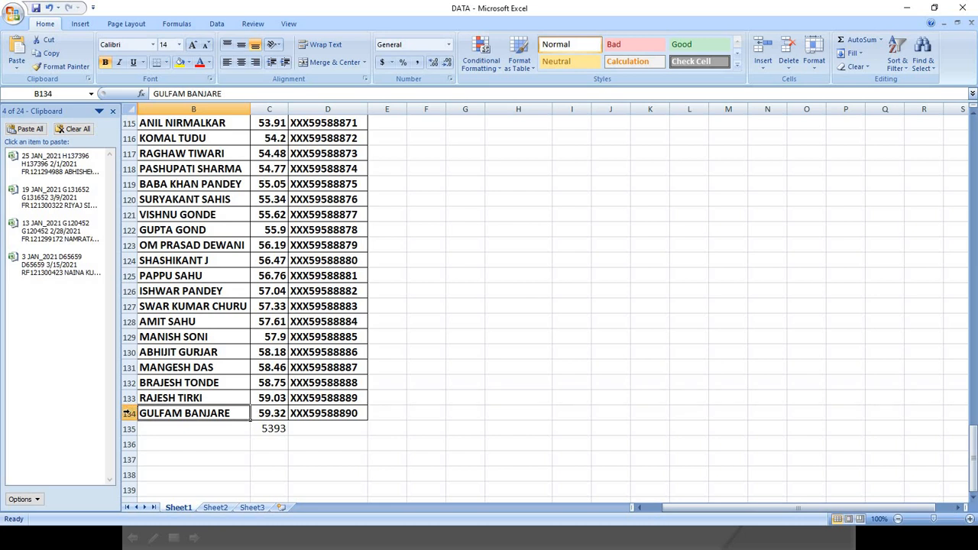
pyautogui.click(127, 413)
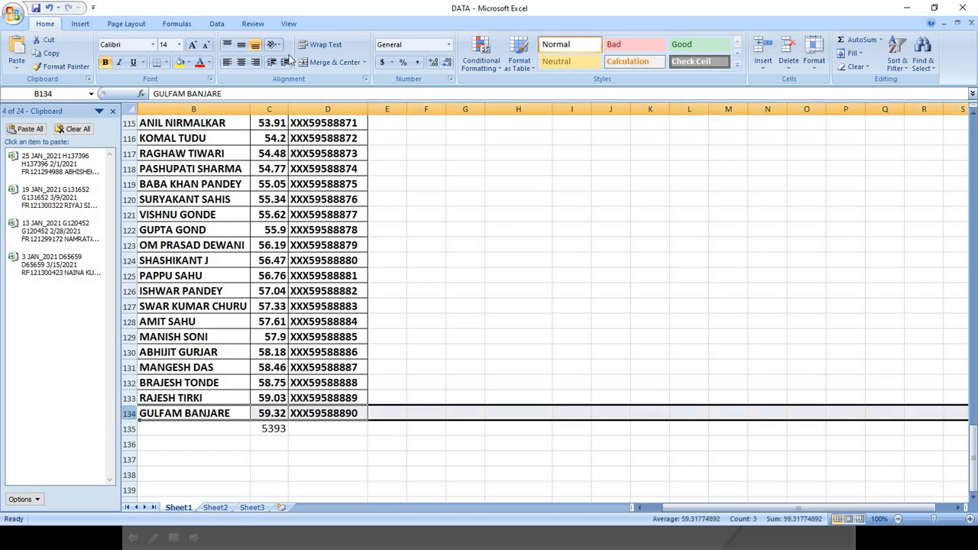
pyautogui.click(288, 24)
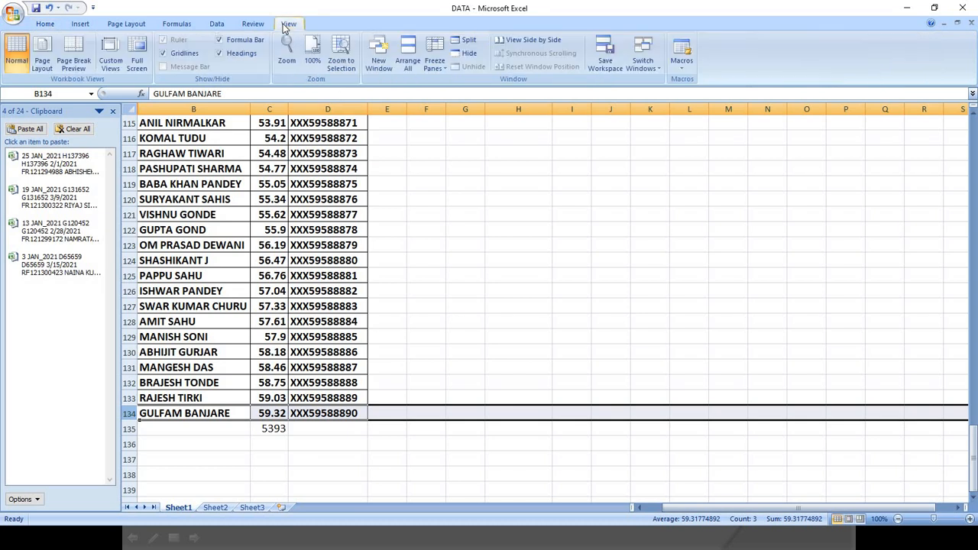
pyautogui.click(468, 43)
pyautogui.click(328, 365)
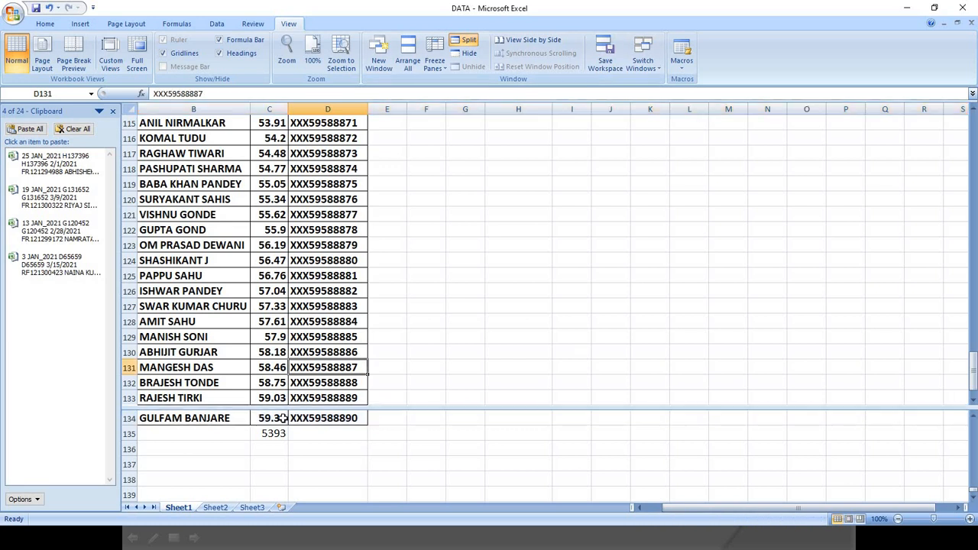
# Step: Examine how the upper and lower panes of the split window scroll independently
pyautogui.click(274, 424)
pyautogui.scroll(2, 292, 334)
pyautogui.scroll(-2, 292, 333)
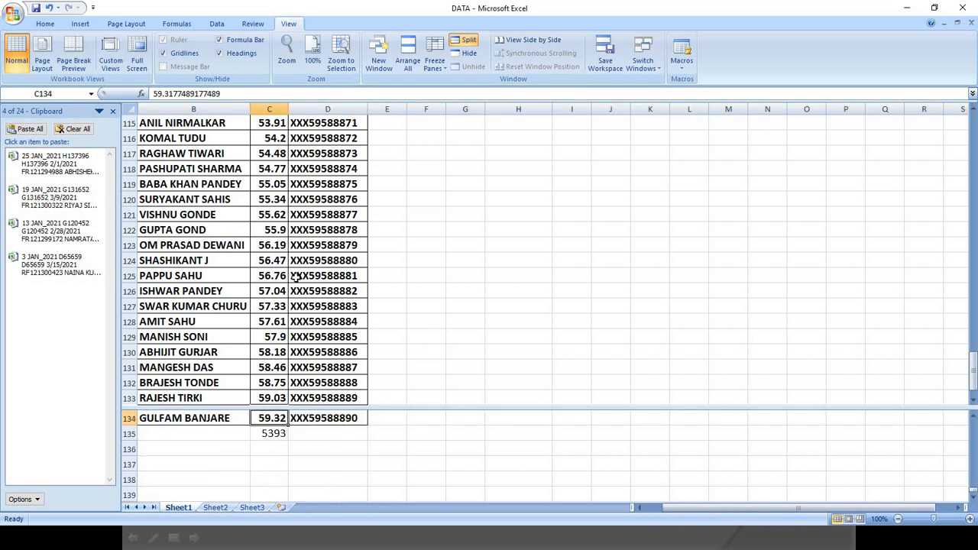
pyautogui.click(294, 279)
pyautogui.scroll(-1, 299, 415)
pyautogui.click(286, 418)
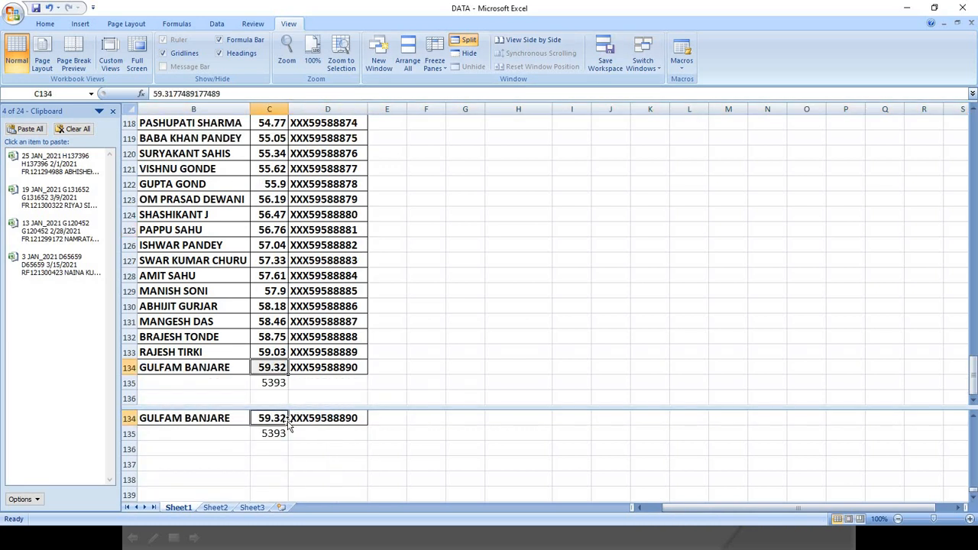
pyautogui.scroll(-1, 287, 419)
pyautogui.scroll(1, 286, 419)
# Step: Bring the start of the list into view in the upper pane and select the first fee in C2
pyautogui.click(295, 353)
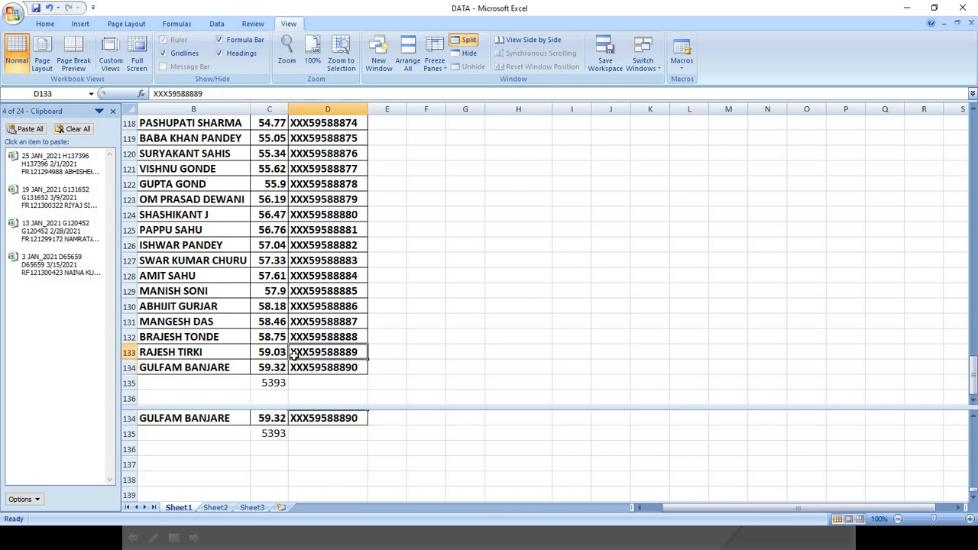
pyautogui.scroll(7, 294, 355)
pyautogui.scroll(20, 294, 355)
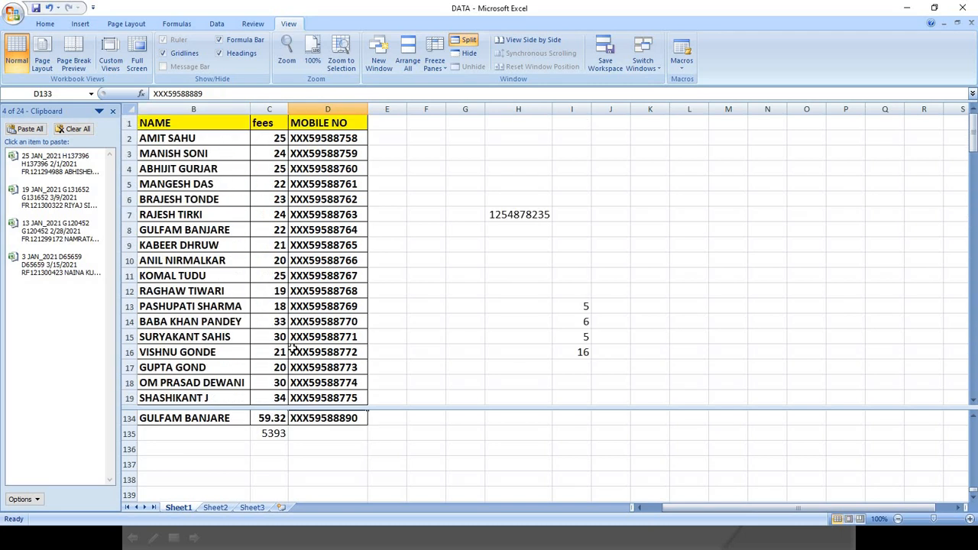
pyautogui.click(269, 140)
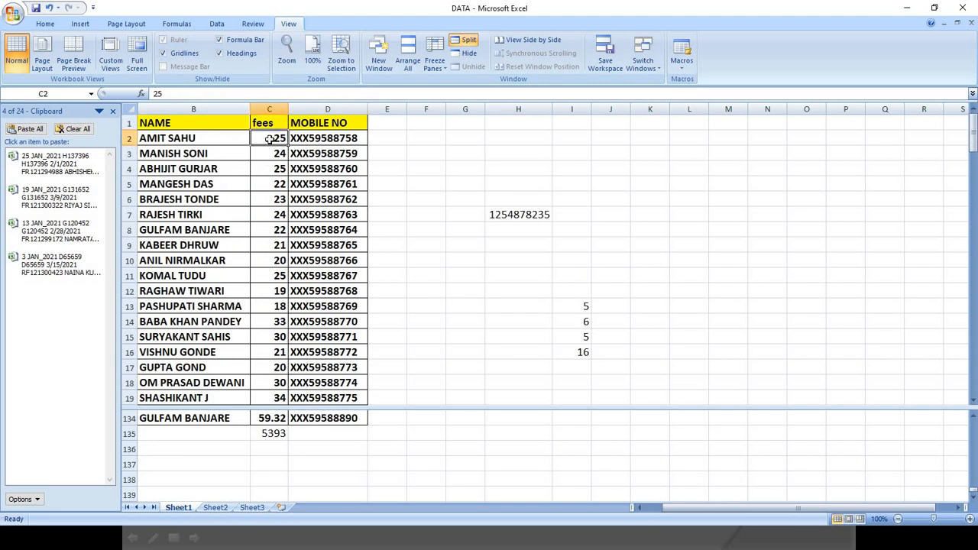
# Step: Set the fee in C2 to 150 and the fee in C13 to 20
pyautogui.write('150')
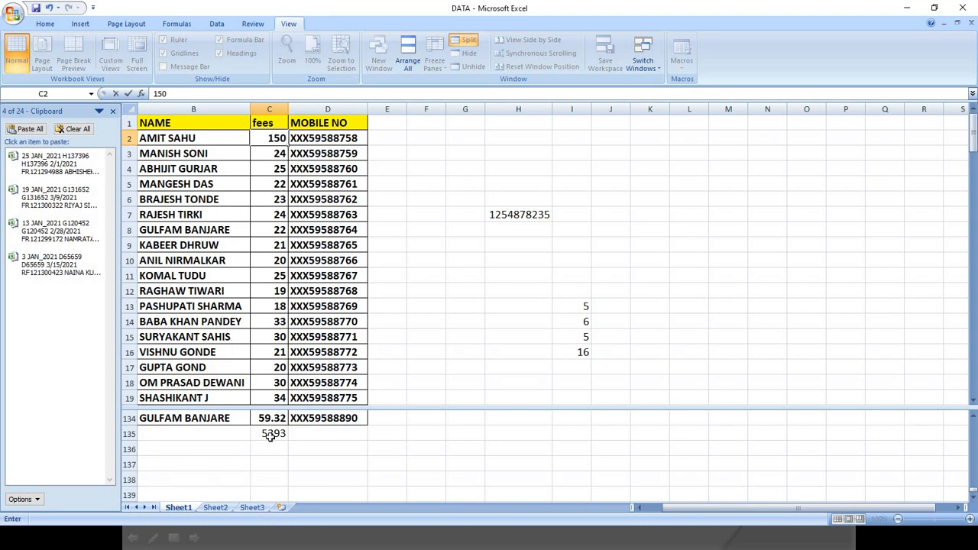
pyautogui.press('Return')
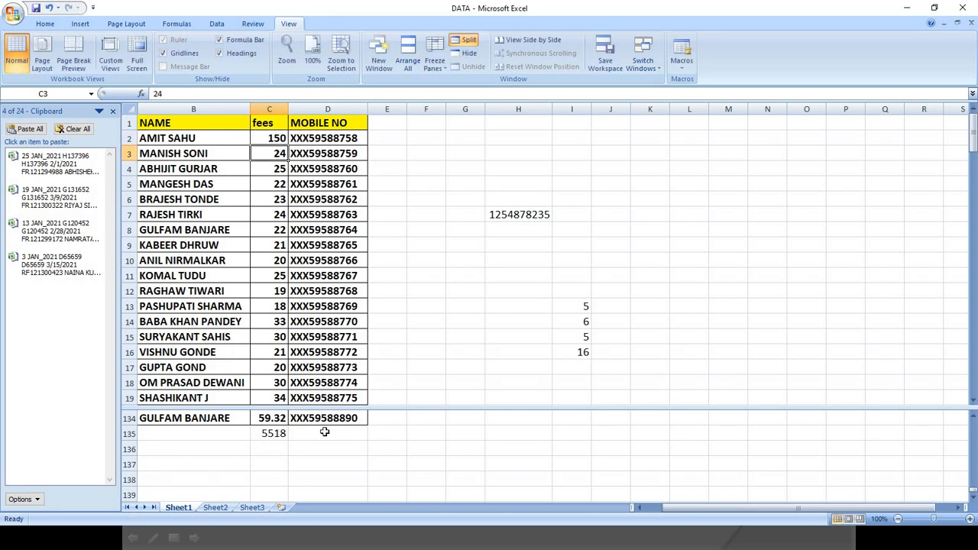
pyautogui.click(279, 305)
pyautogui.write('20')
pyautogui.press('Return')
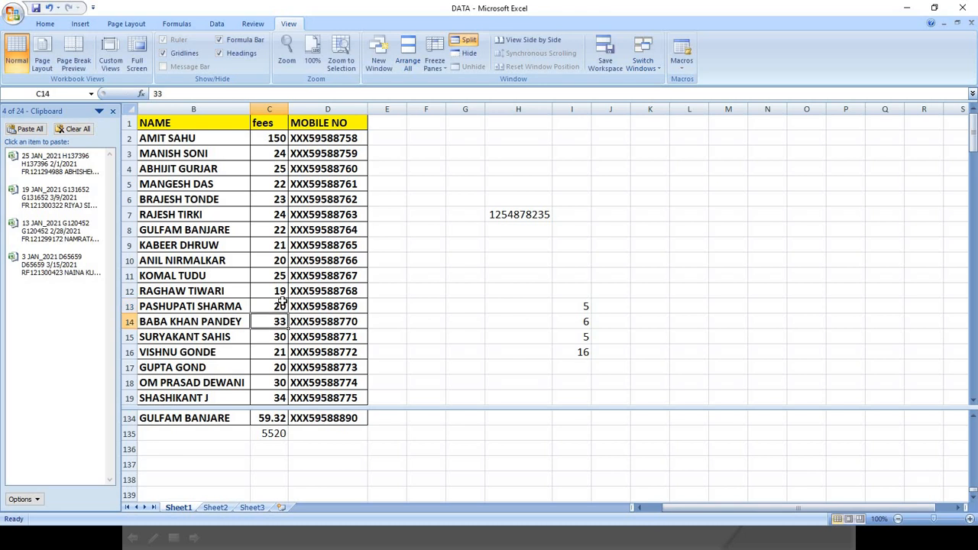
# Step: Set the fee in C23 to 25 and the fee in C33 to 45
pyautogui.scroll(-4, 280, 305)
pyautogui.click(272, 276)
pyautogui.write('25')
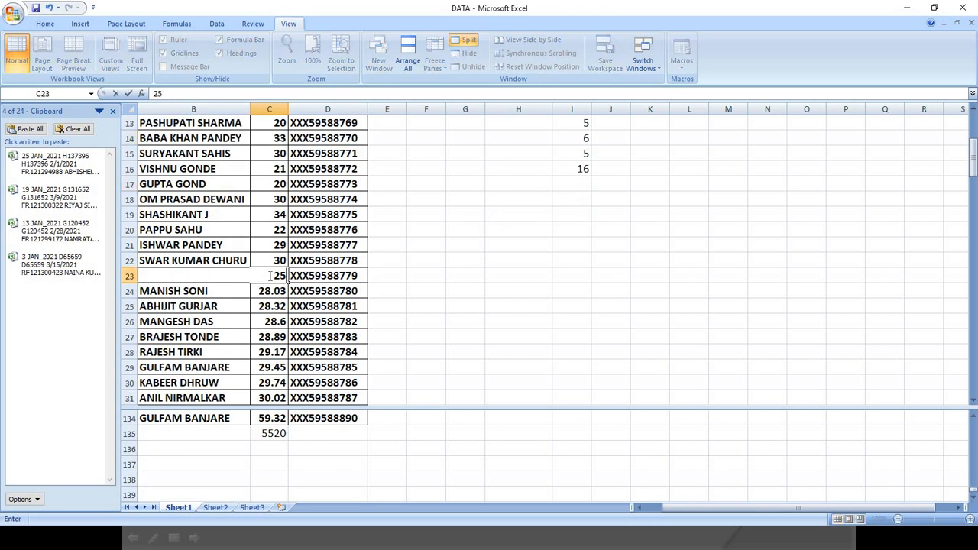
pyautogui.press('Return')
pyautogui.scroll(-3, 274, 277)
pyautogui.click(274, 290)
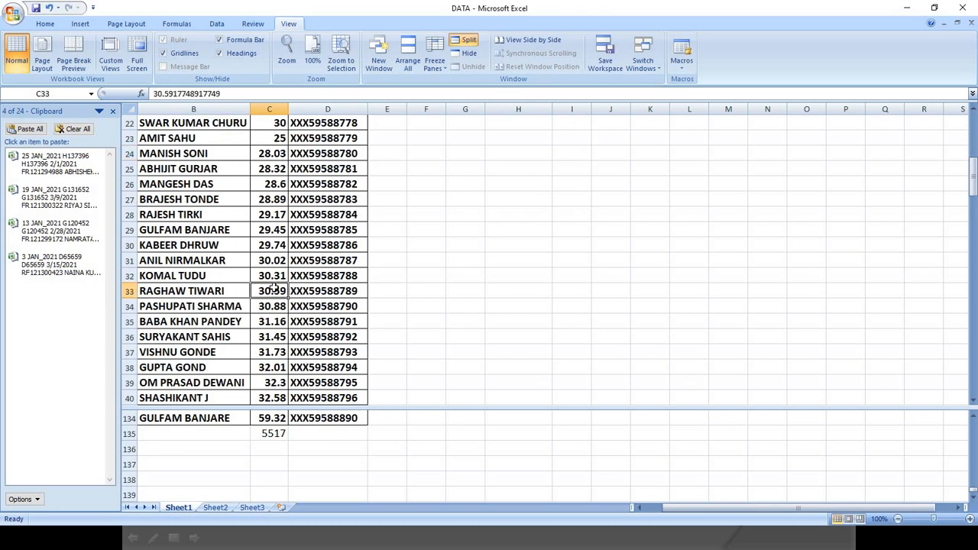
pyautogui.write('45')
pyautogui.press('Return')
# Step: Set the fee in C42 to 65 and the fee in C51 to 450
pyautogui.scroll(-3, 273, 289)
pyautogui.click(273, 290)
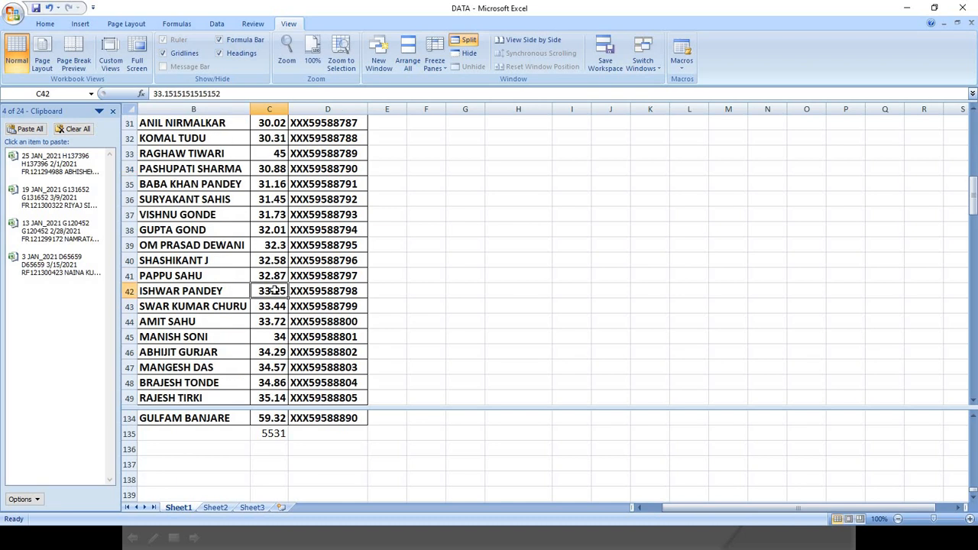
pyautogui.write('65')
pyautogui.press('Return')
pyautogui.scroll(-2, 273, 290)
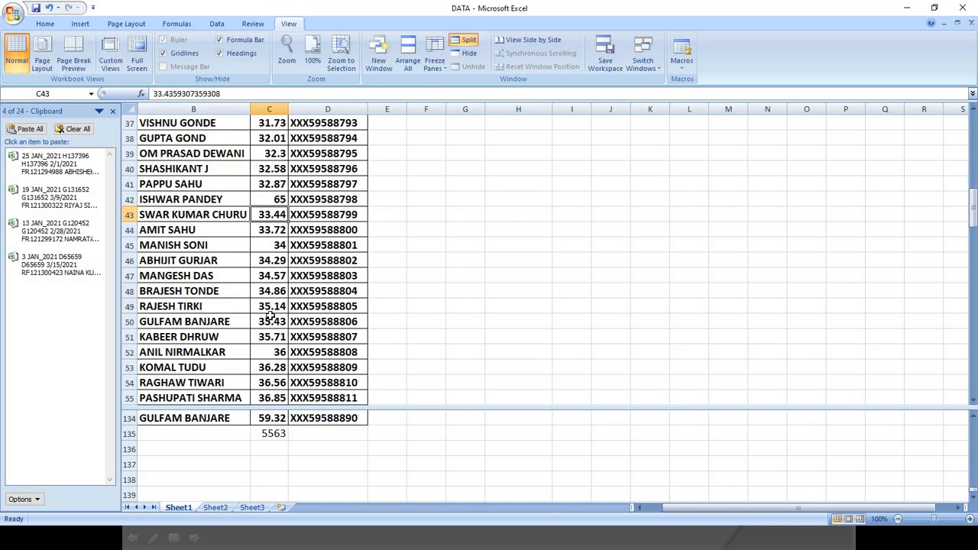
pyautogui.click(271, 321)
pyautogui.click(272, 336)
pyautogui.write('45')
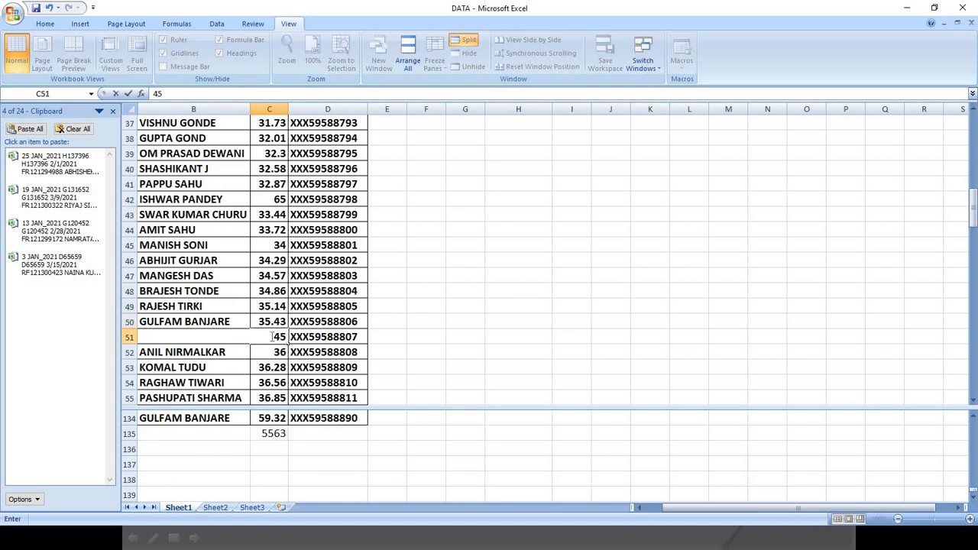
pyautogui.write('0')
pyautogui.press('Return')
# Step: Set the fee in C61 to 33 and the fee in C68 to 18
pyautogui.scroll(-3, 271, 336)
pyautogui.click(272, 351)
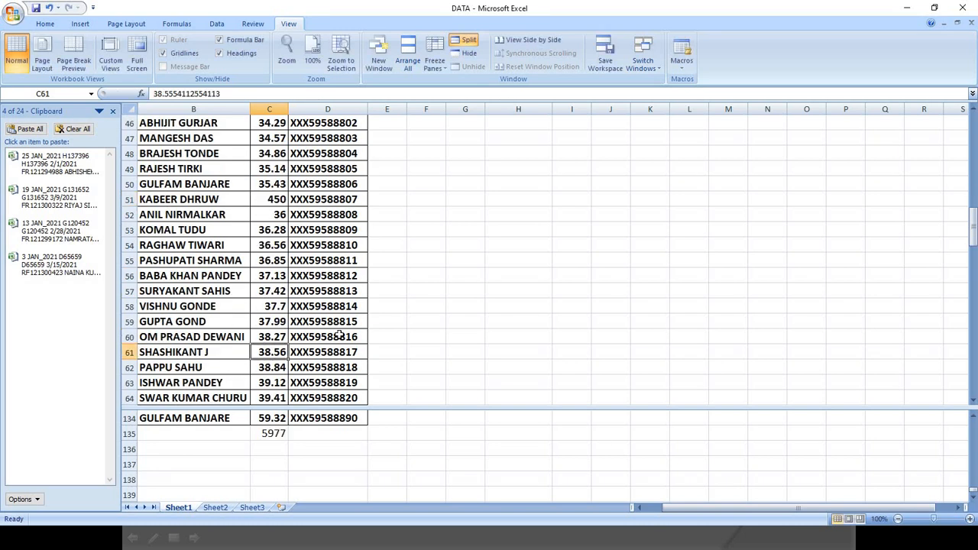
pyautogui.write('33')
pyautogui.press('Return')
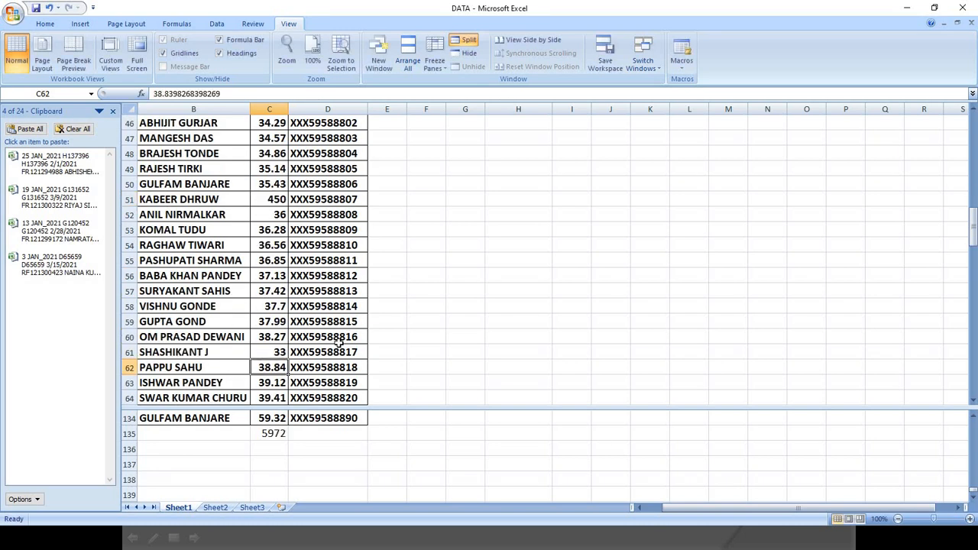
pyautogui.scroll(-2, 339, 342)
pyautogui.click(272, 367)
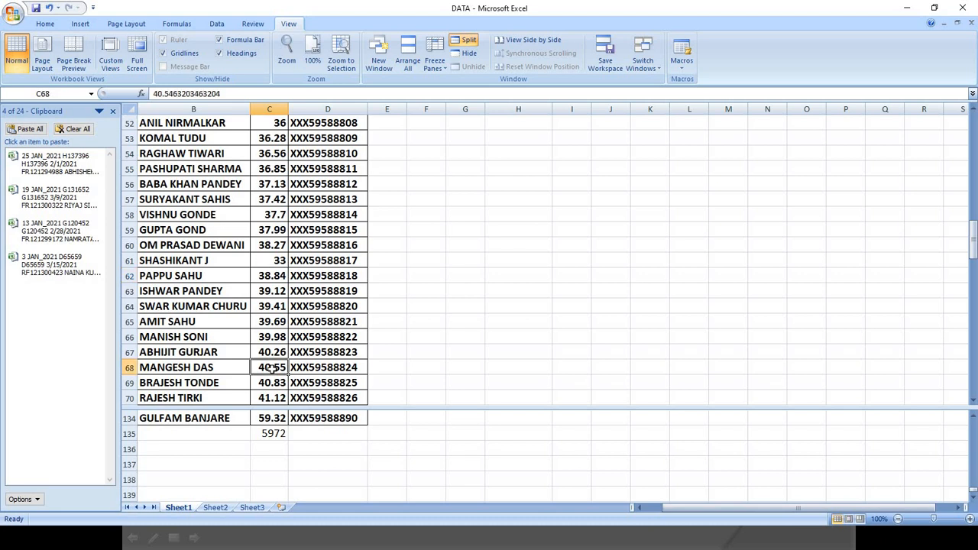
pyautogui.write('18')
pyautogui.press('Return')
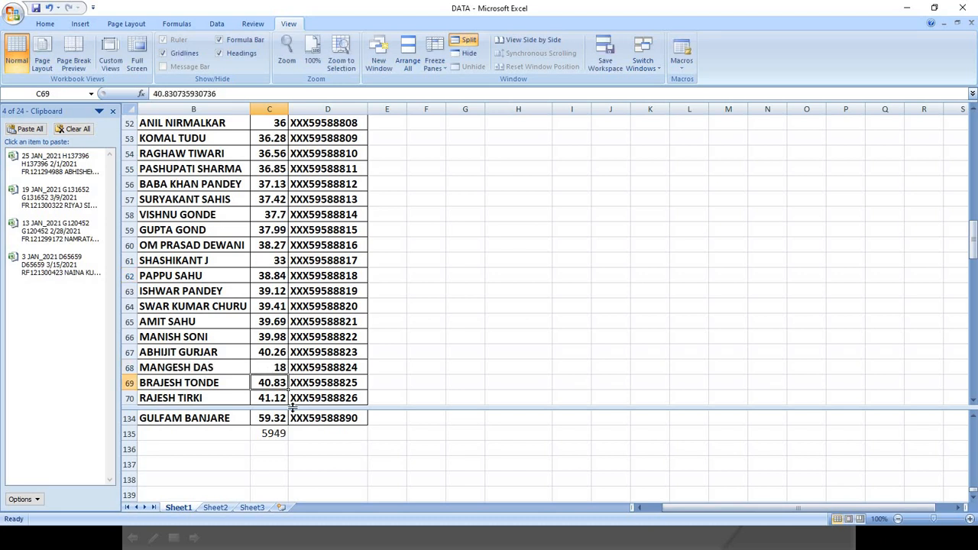
# Step: Review the whole fee list in the upper pane and inspect the total formula in C135
pyautogui.scroll(17, 294, 333)
pyautogui.scroll(-20, 325, 267)
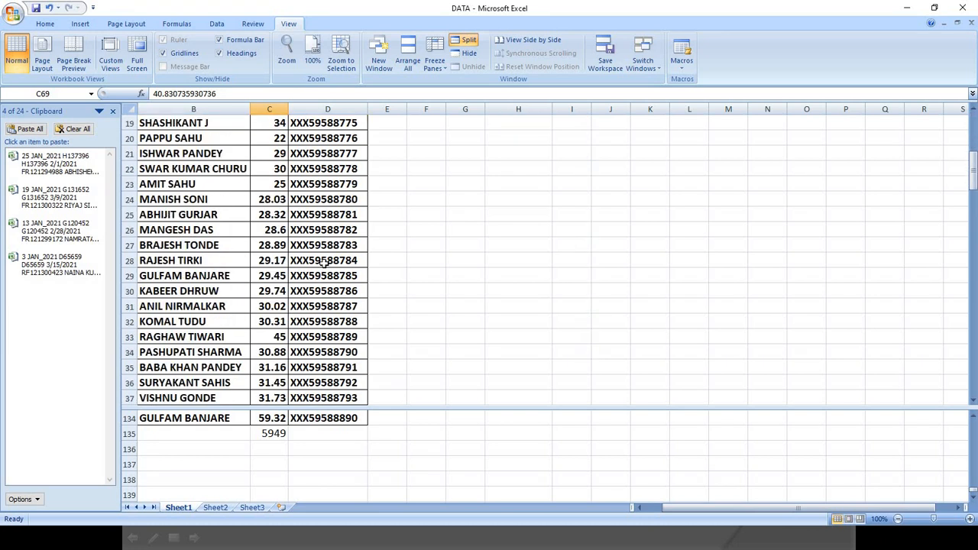
pyautogui.scroll(-12, 324, 267)
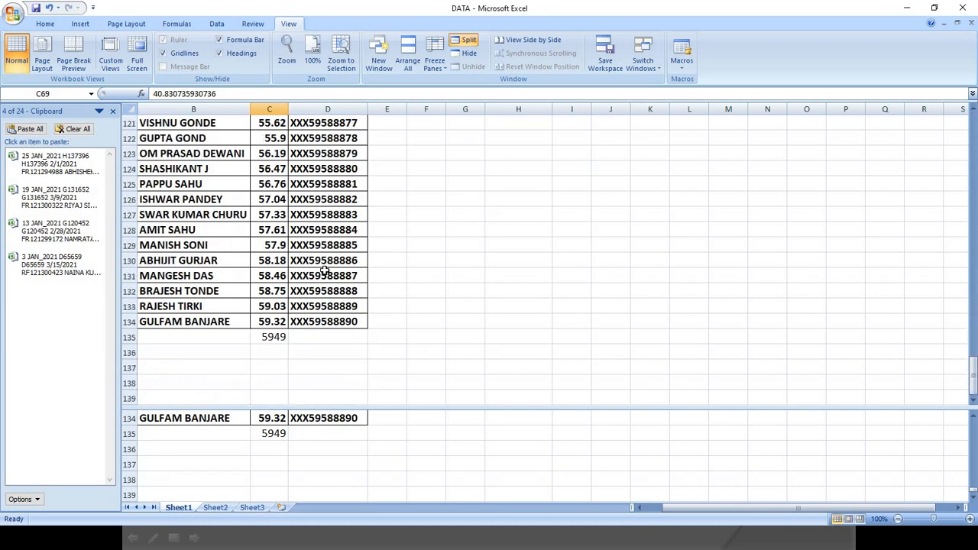
pyautogui.scroll(4, 323, 272)
pyautogui.click(269, 291)
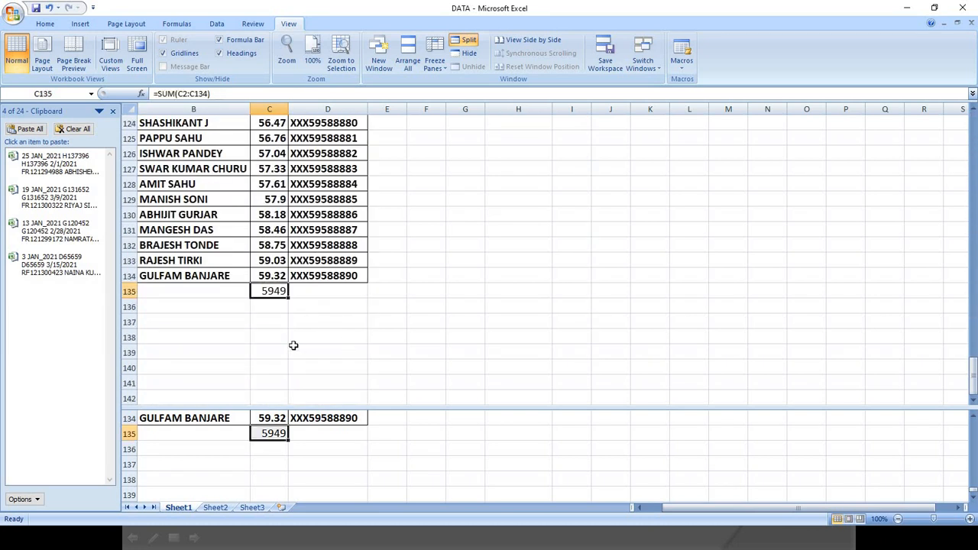
pyautogui.scroll(4, 267, 290)
pyautogui.click(268, 276)
pyautogui.scroll(2, 282, 286)
pyautogui.scroll(20, 283, 285)
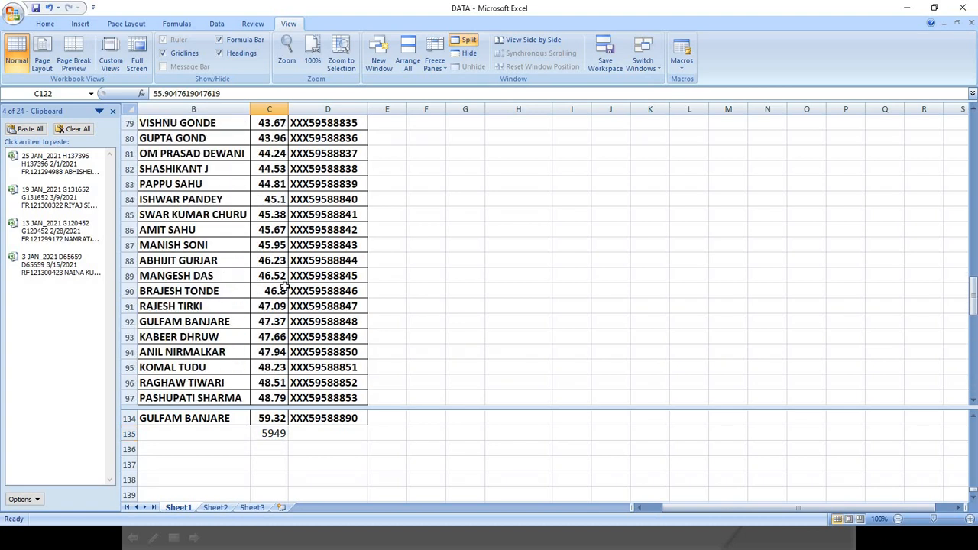
pyautogui.scroll(3, 283, 286)
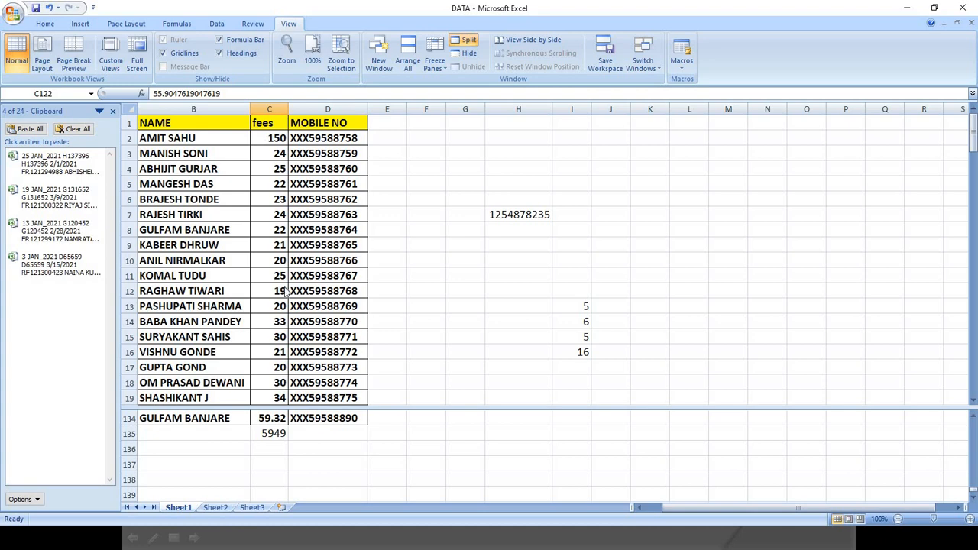
# Step: Switch to the PowerPoint slide show and advance to the "USE OF ;;;" slide
pyautogui.hotkey('alt', 'Tab')
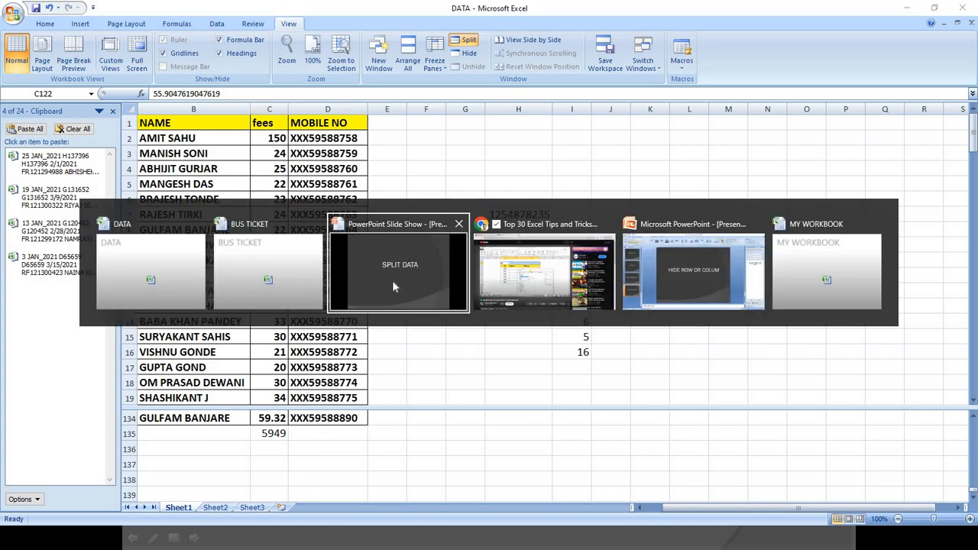
pyautogui.click(393, 282)
pyautogui.click(423, 258)
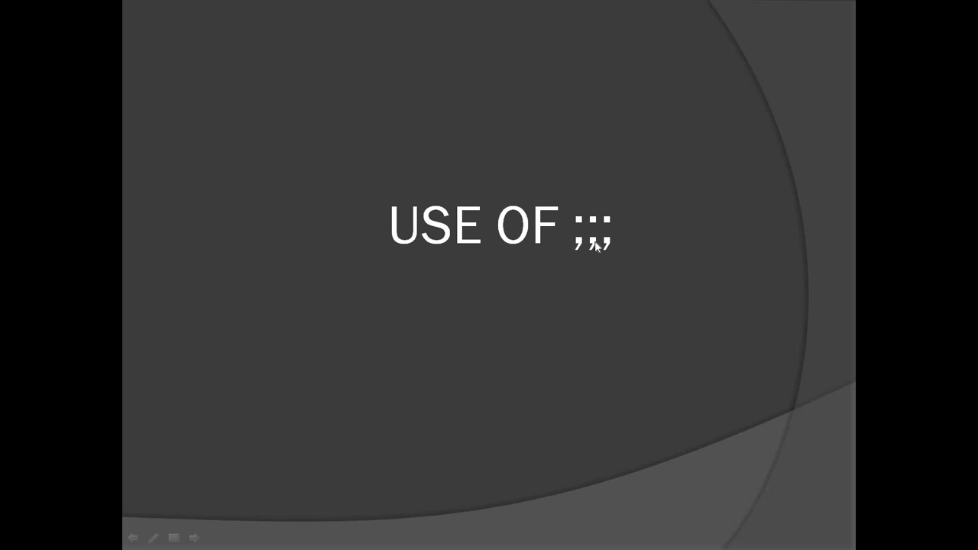
# Step: Return to the DATA workbook in Excel and open Sheet2 with the bill table
pyautogui.hotkey('alt', 'Tab')
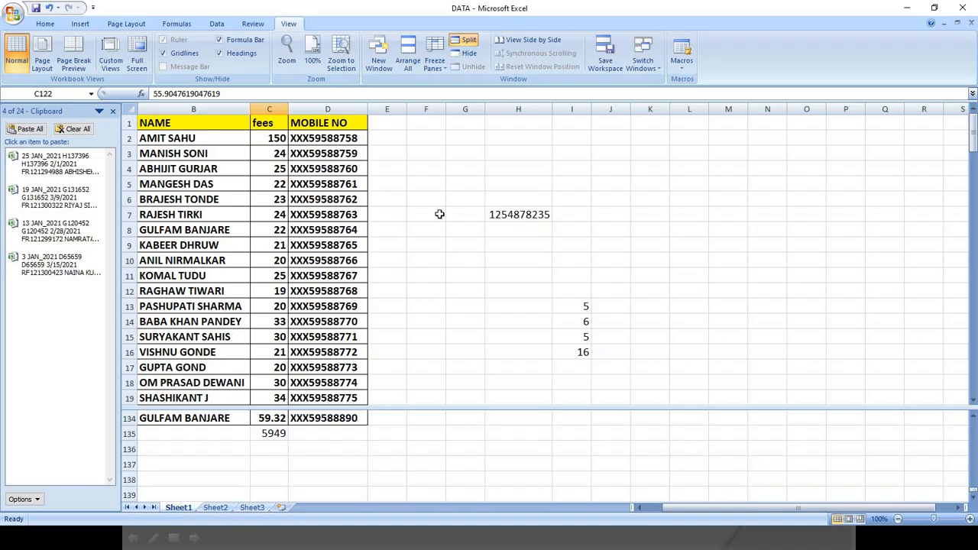
pyautogui.click(440, 215)
pyautogui.click(571, 175)
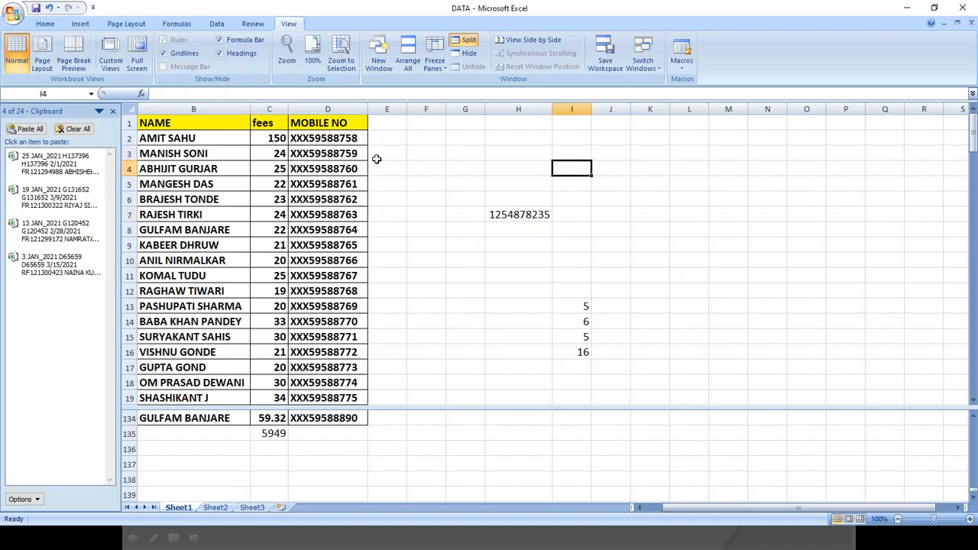
pyautogui.click(215, 507)
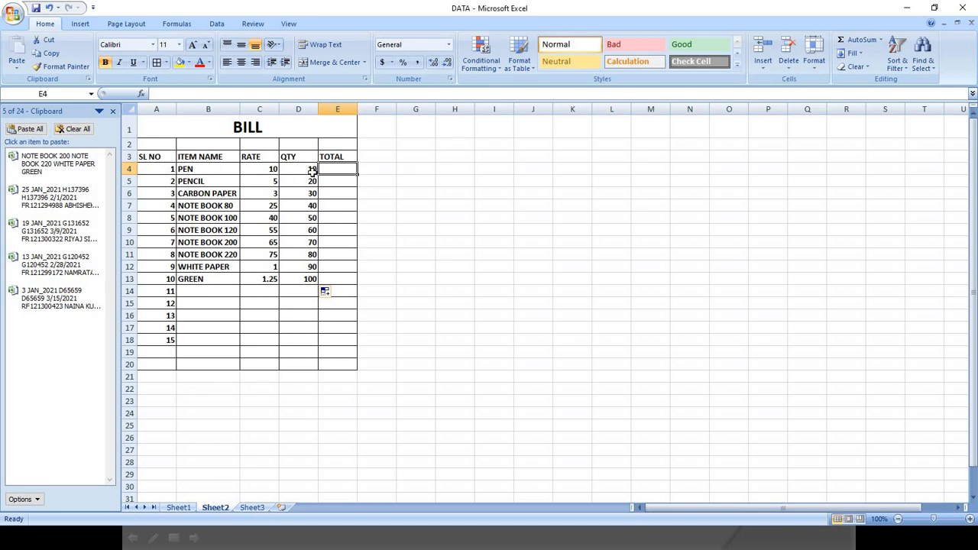
# Step: Calculate the PEN total in E4 as rate times quantity with =C4*D4
pyautogui.write('=')
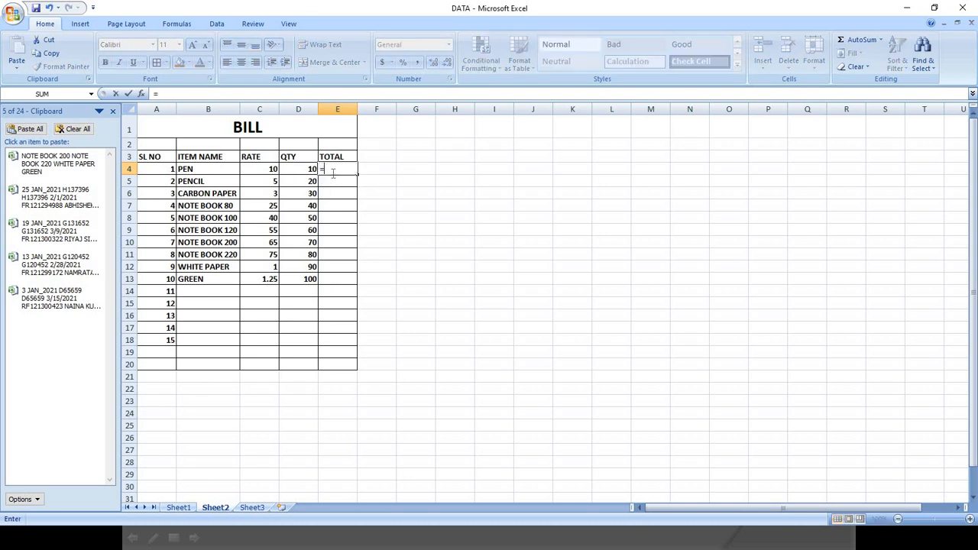
pyautogui.click(259, 169)
pyautogui.write('*')
pyautogui.click(309, 167)
pyautogui.press('Return')
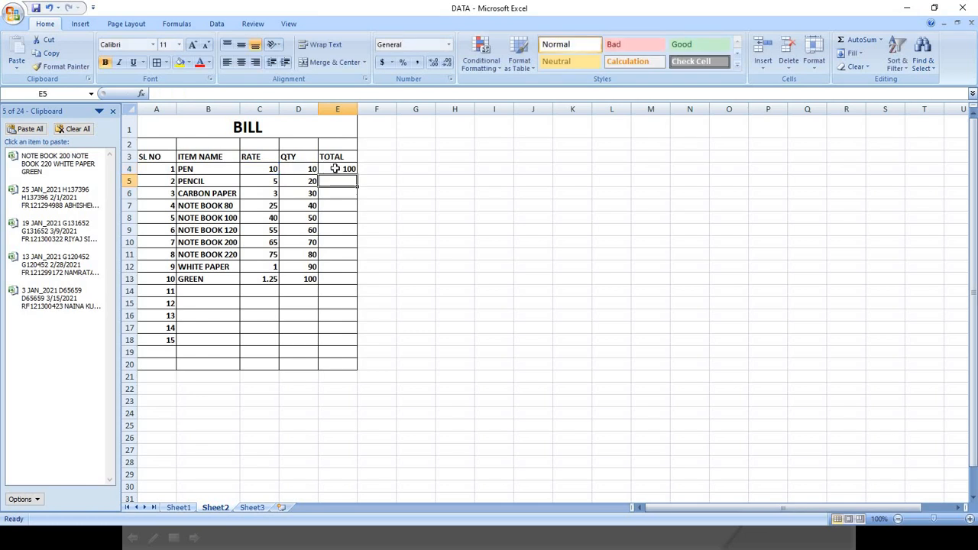
# Step: Fill the rate-times-quantity formula from E4 down the TOTAL column to E18, including the empty item rows
pyautogui.click(350, 170)
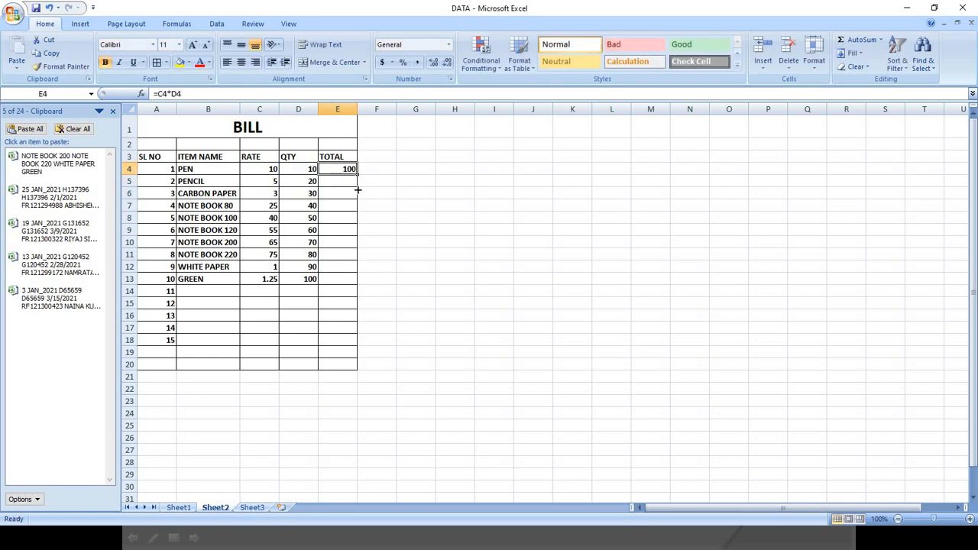
pyautogui.moveTo(357, 189); pyautogui.dragTo(357, 282)
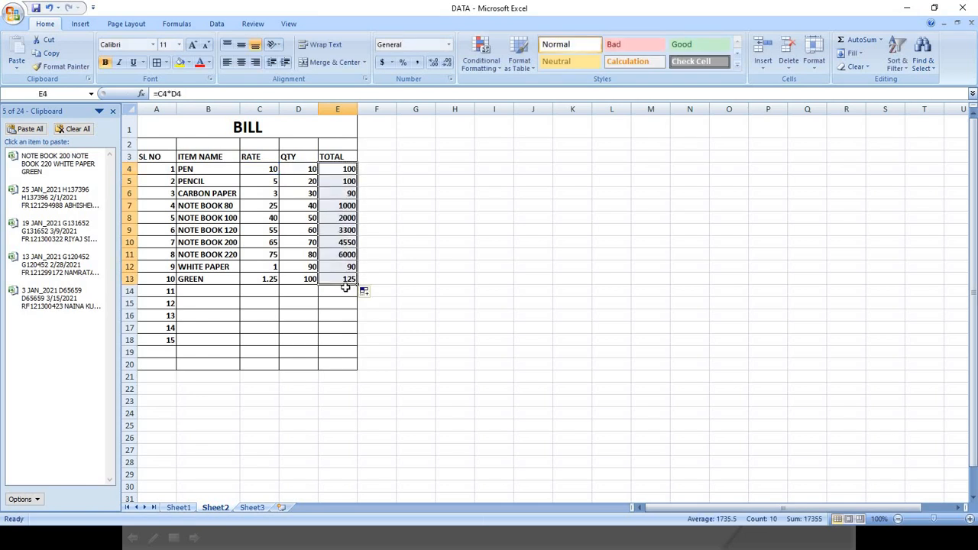
pyautogui.moveTo(191, 291); pyautogui.dragTo(293, 341)
pyautogui.click(350, 280)
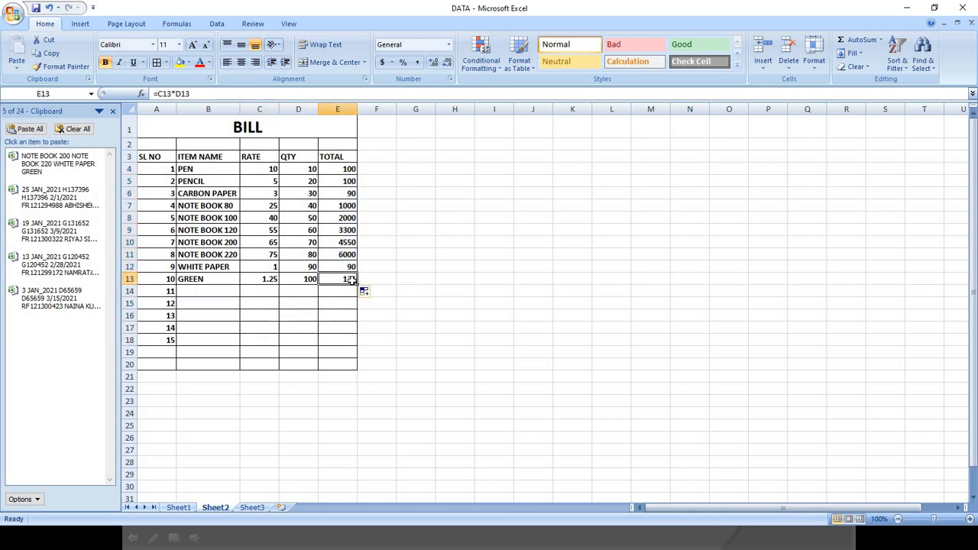
pyautogui.moveTo(356, 284); pyautogui.dragTo(351, 344)
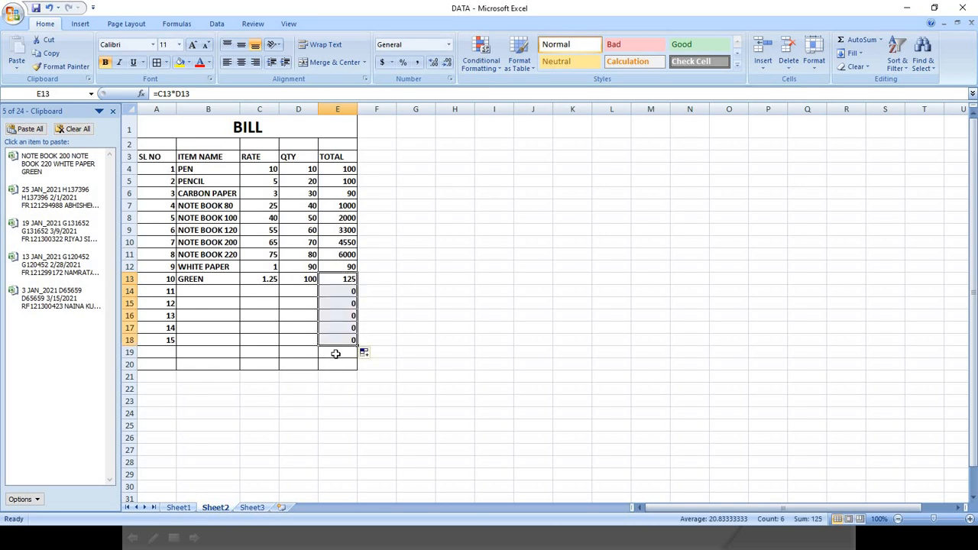
# Step: Label D19 as TOTAL and sum the TOTAL column with AutoSum in E19
pyautogui.click(335, 354)
pyautogui.click(298, 355)
pyautogui.write('TOTAL')
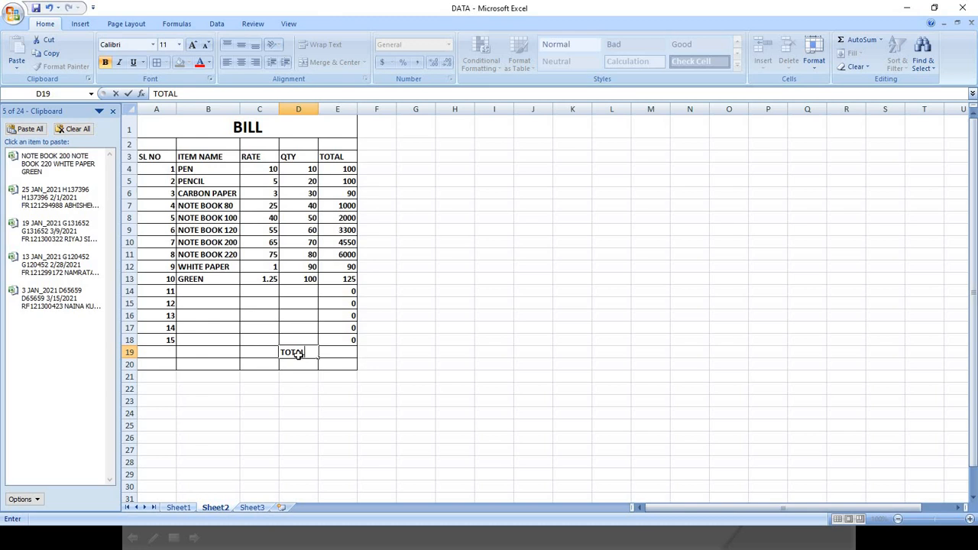
pyautogui.press('Tab')
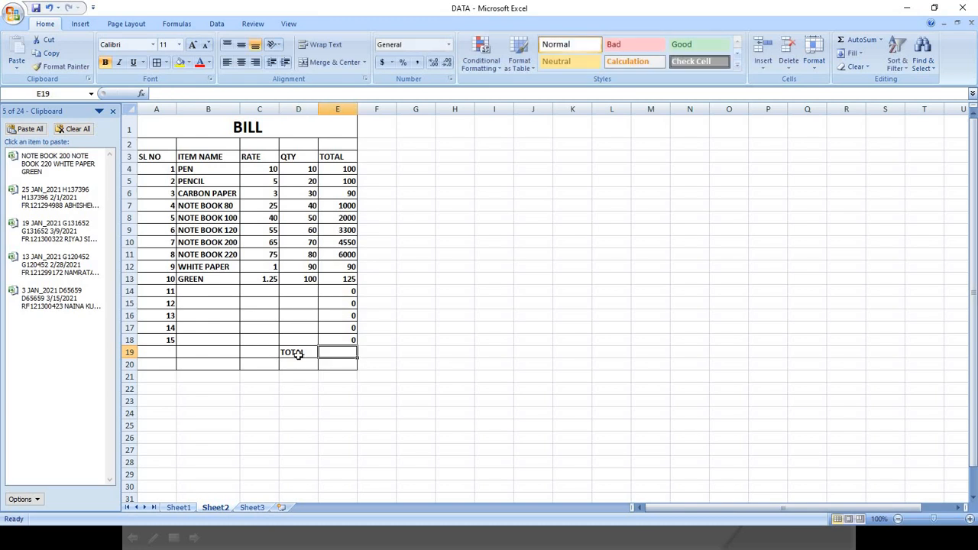
pyautogui.hotkey('alt', '=')
pyautogui.press('Return')
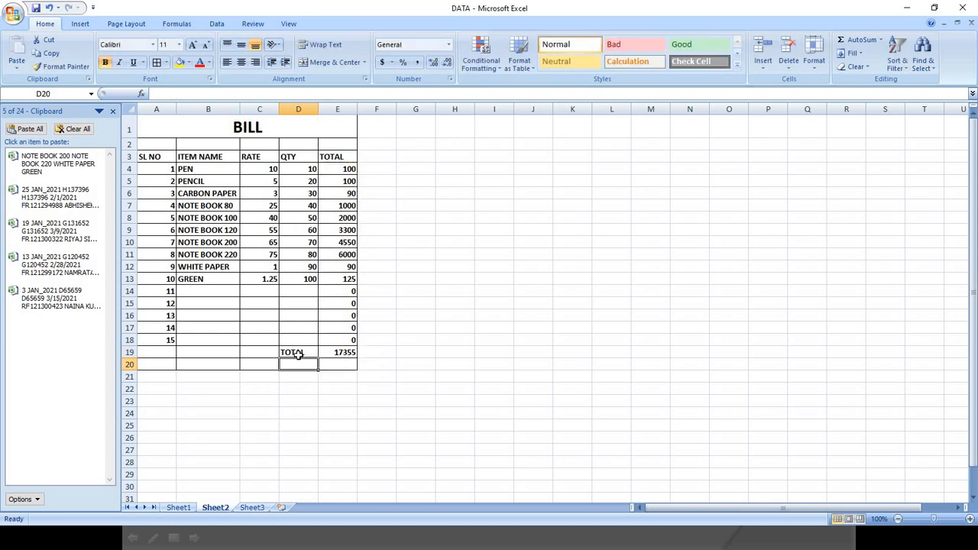
# Step: Inspect the grand total in E19 and select the totals of the empty item rows, E14:E18
pyautogui.click(344, 352)
pyautogui.moveTo(345, 293); pyautogui.dragTo(346, 341)
pyautogui.click(337, 294)
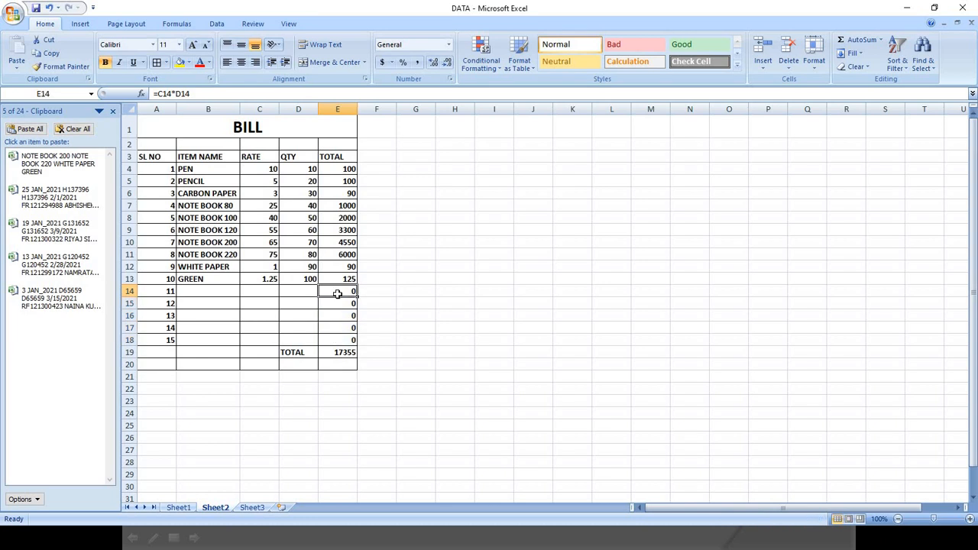
pyautogui.moveTo(338, 294); pyautogui.dragTo(341, 340)
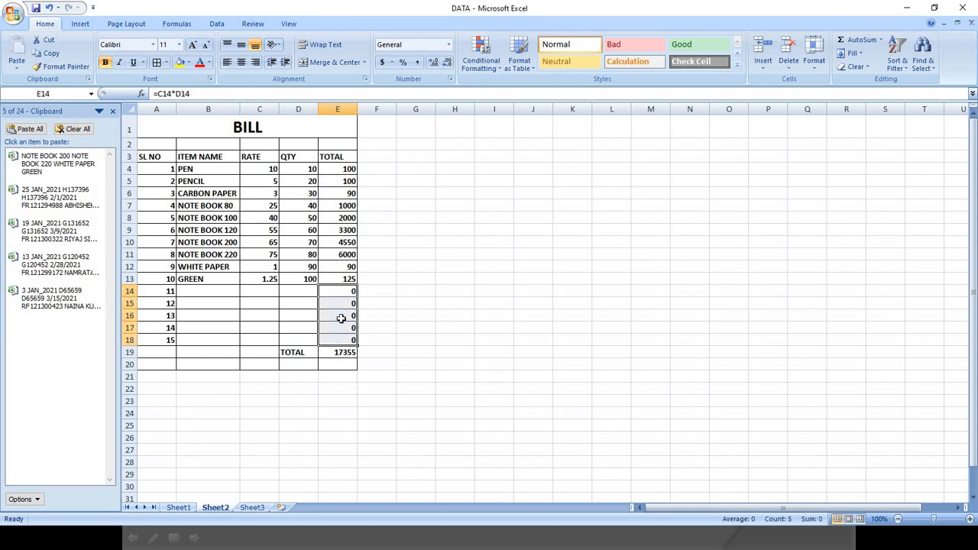
# Step: Enter item D with rate 10 and quantity 5 in row 14 and check its total in E14
pyautogui.click(218, 290)
pyautogui.write('D')
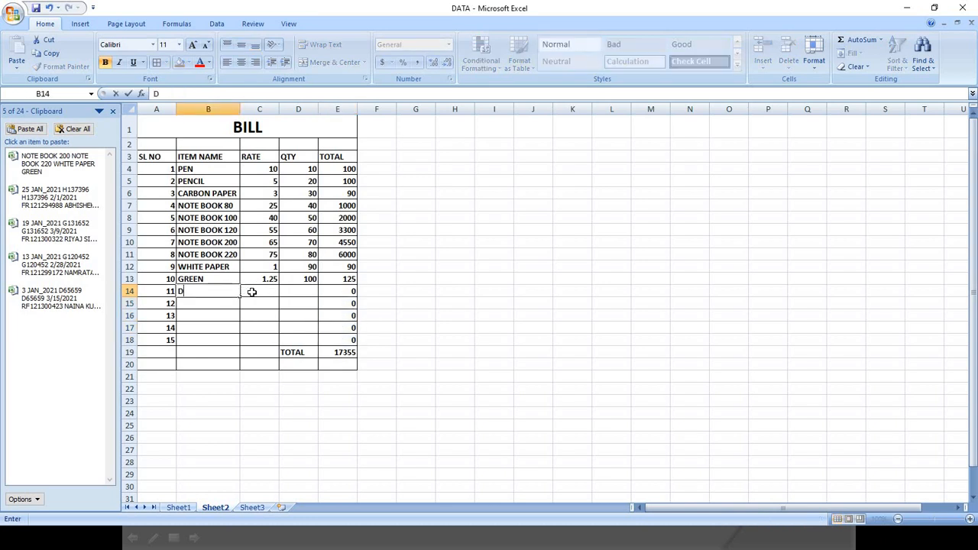
pyautogui.click(251, 291)
pyautogui.write('10')
pyautogui.press('Tab')
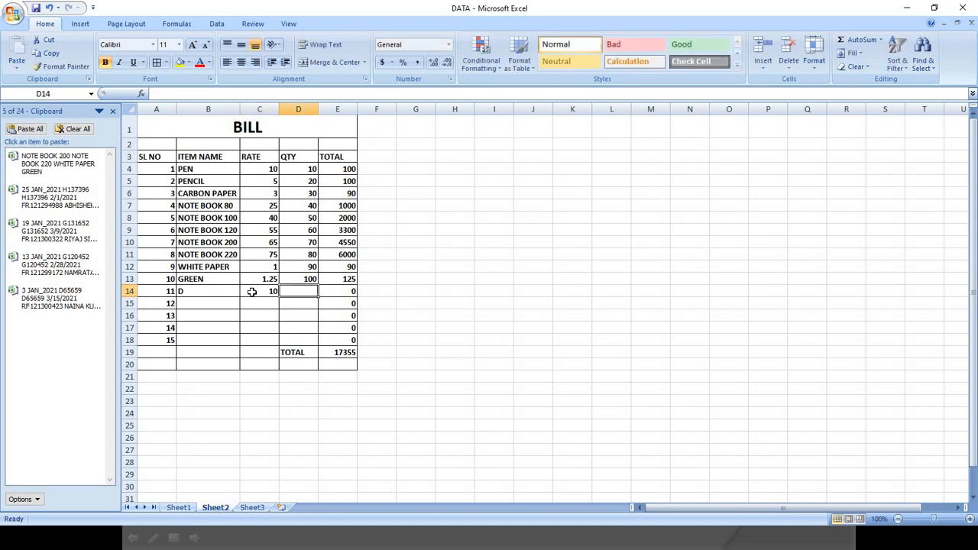
pyautogui.write('5')
pyautogui.press('Return')
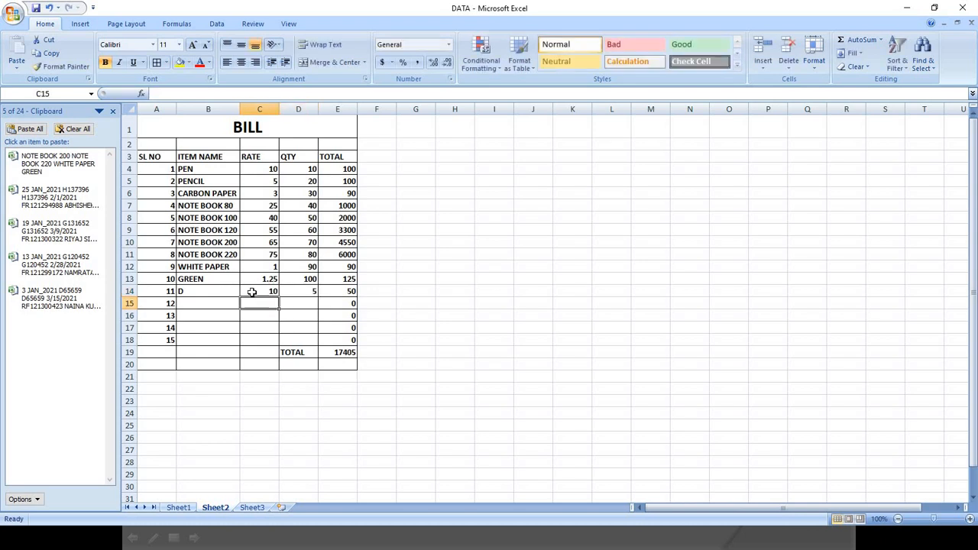
pyautogui.click(341, 291)
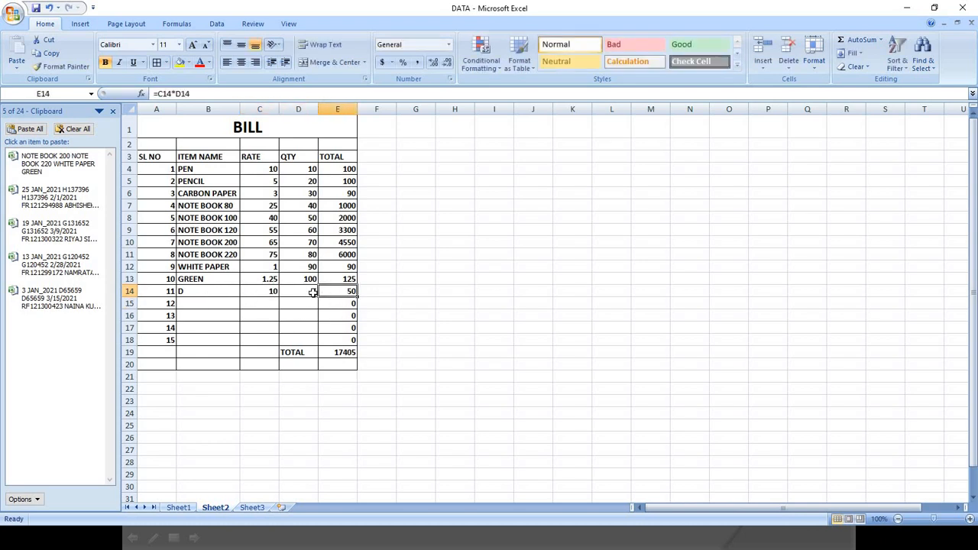
# Step: Undo the item name, rate and quantity entries in row 14
pyautogui.hotkey('ctrl', 'z')
pyautogui.hotkey('ctrl', 'z')
pyautogui.hotkey('ctrl', 'z')
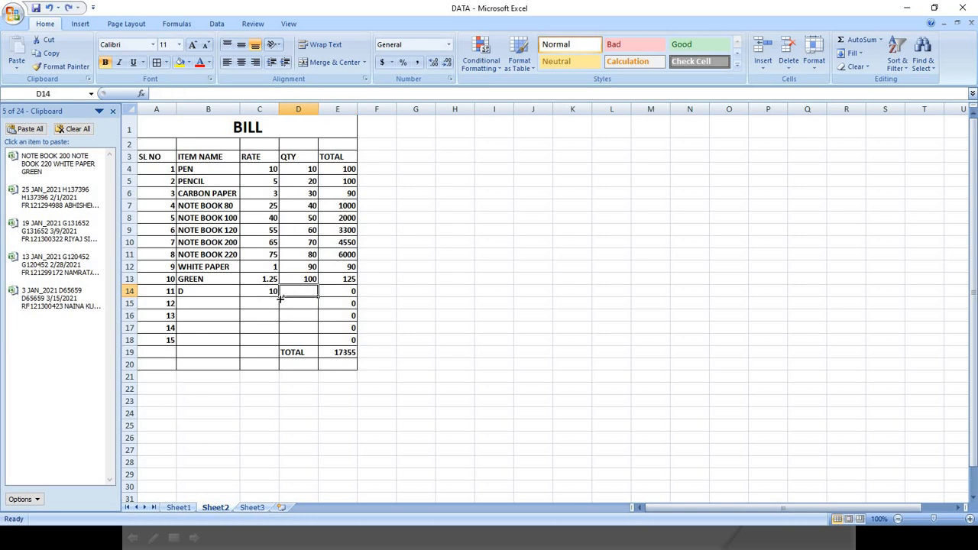
# Step: Apply the custom number format 0;;; to the totals of the empty item rows, E14:E18
pyautogui.moveTo(341, 291); pyautogui.dragTo(340, 340)
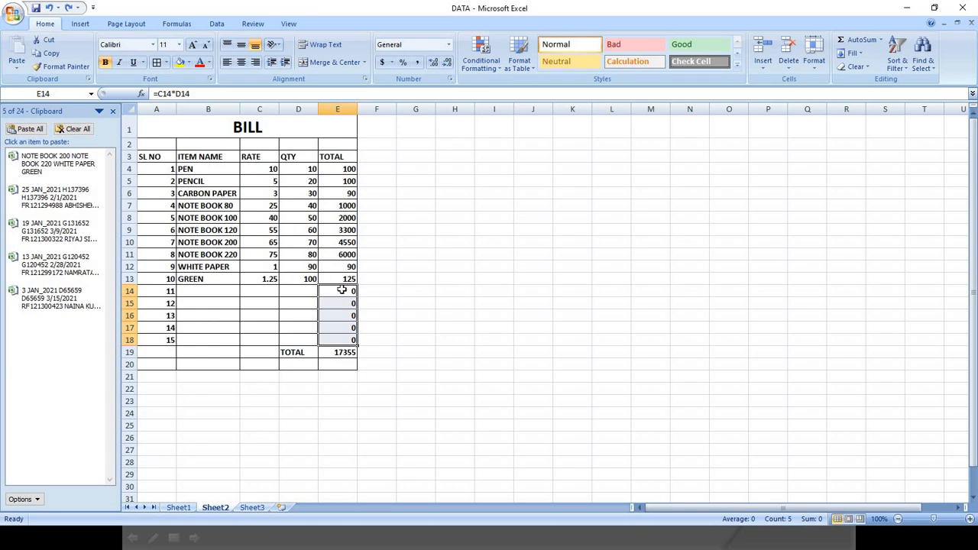
pyautogui.moveTo(339, 291); pyautogui.dragTo(332, 341)
pyautogui.click(340, 292)
pyautogui.rightClick(332, 336)
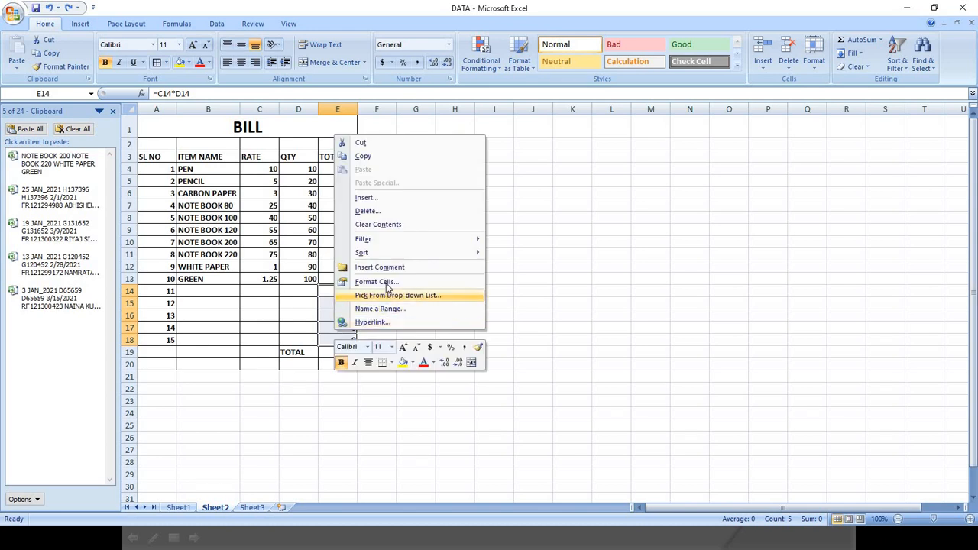
pyautogui.click(376, 282)
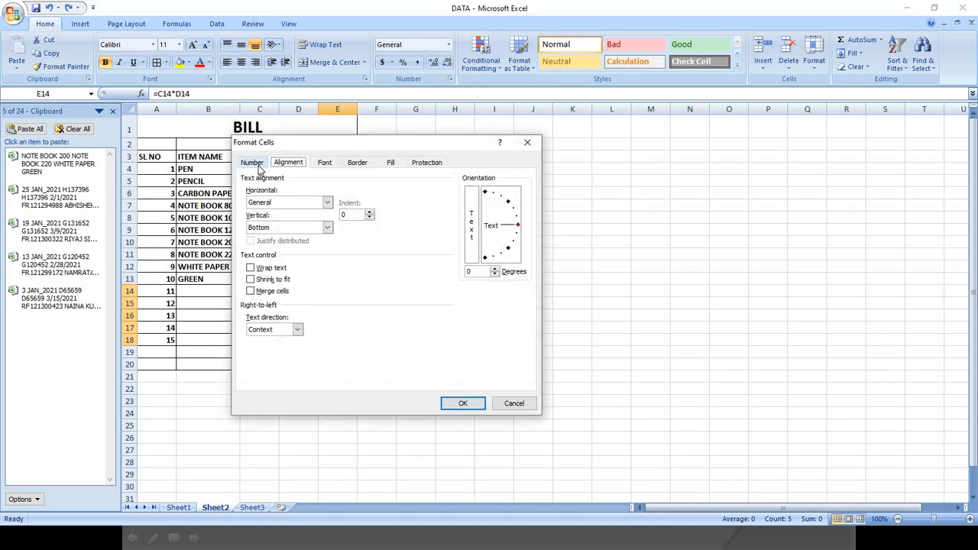
pyautogui.click(253, 163)
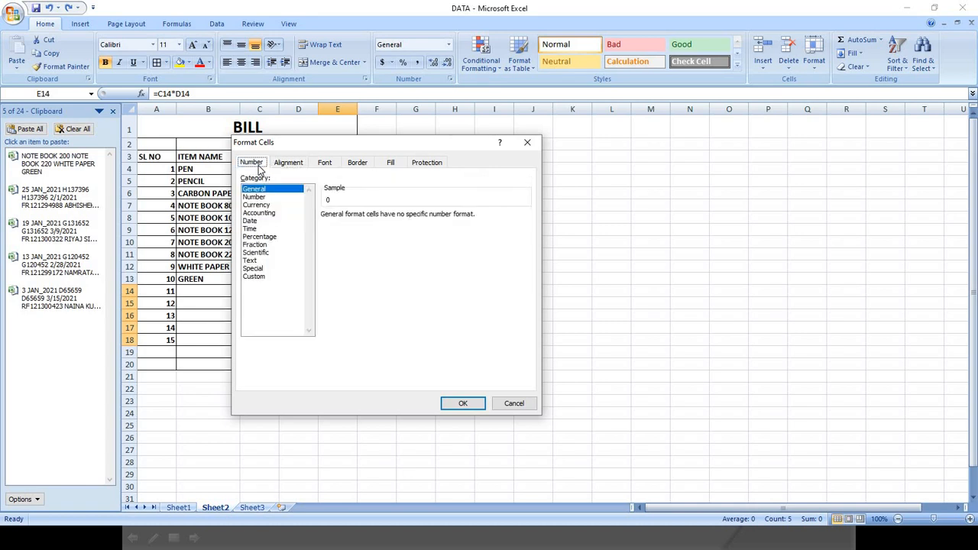
pyautogui.click(264, 276)
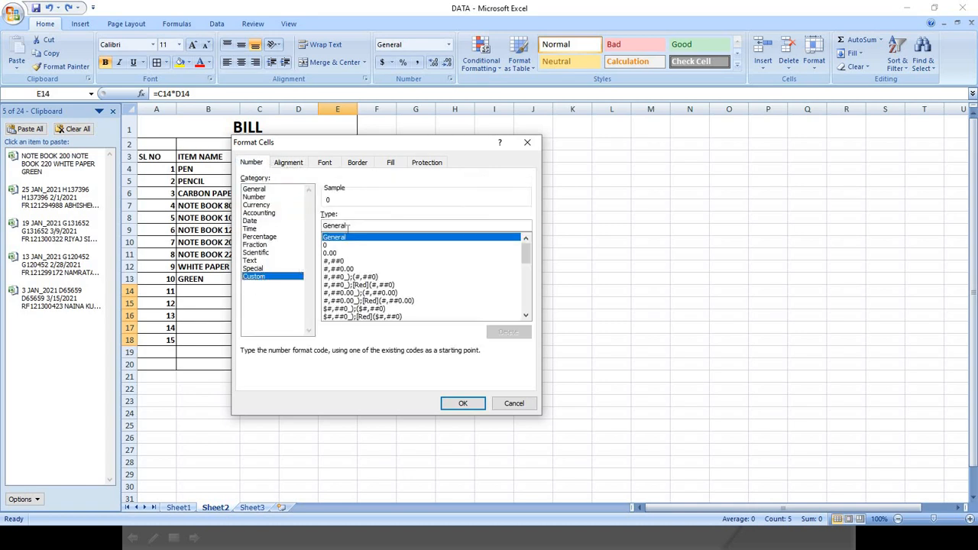
pyautogui.moveTo(357, 226); pyautogui.dragTo(306, 226)
pyautogui.write('0')
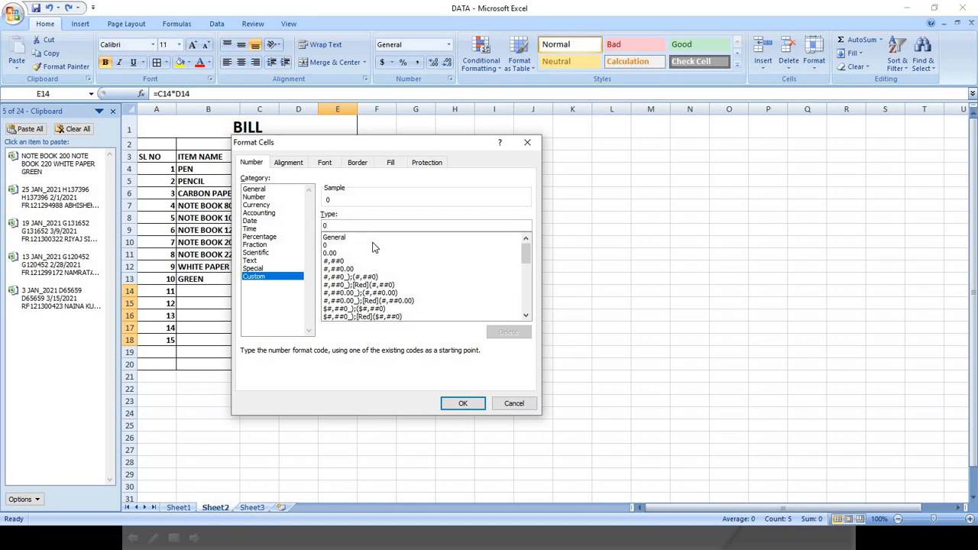
pyautogui.write(';;;')
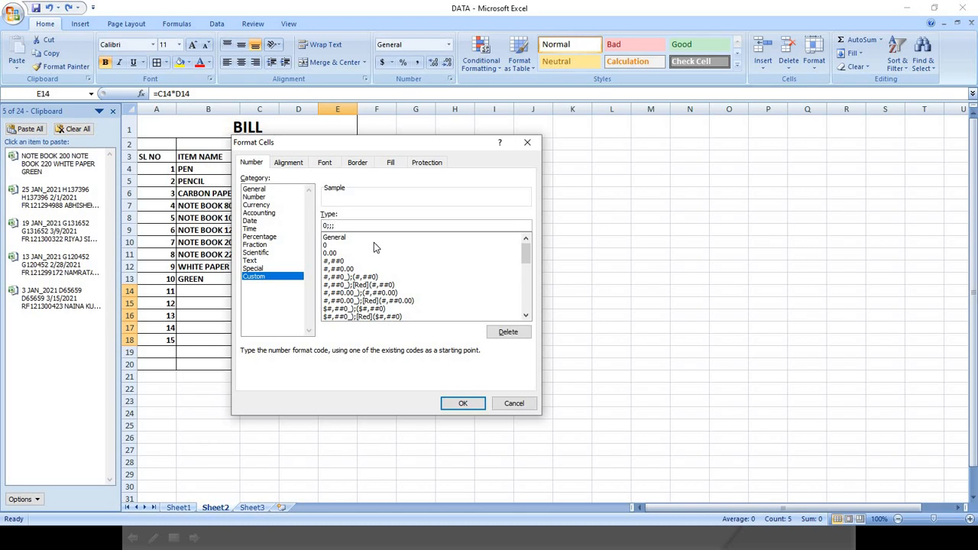
pyautogui.click(460, 403)
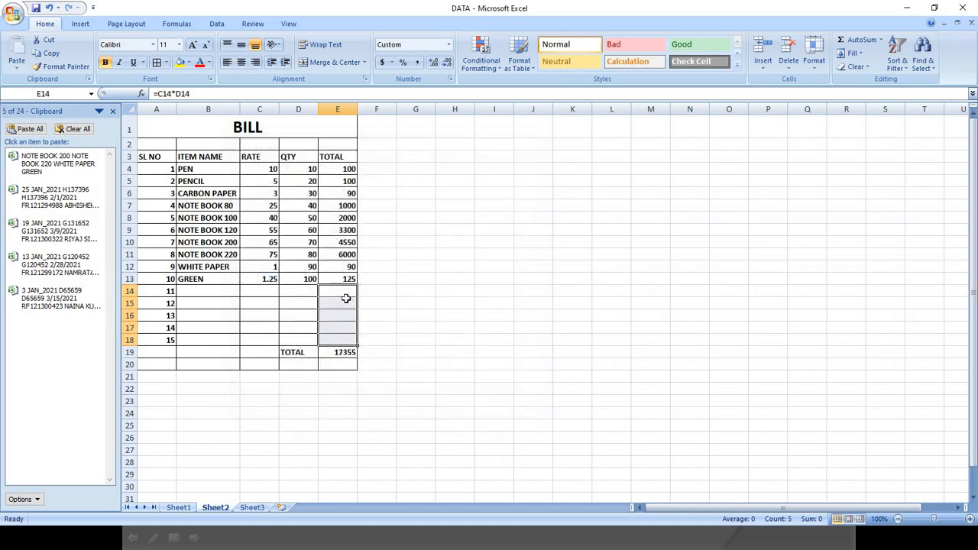
# Step: Enter item H with rate 10 and quantity 5 in row 14 and check the total cell E14
pyautogui.click(342, 292)
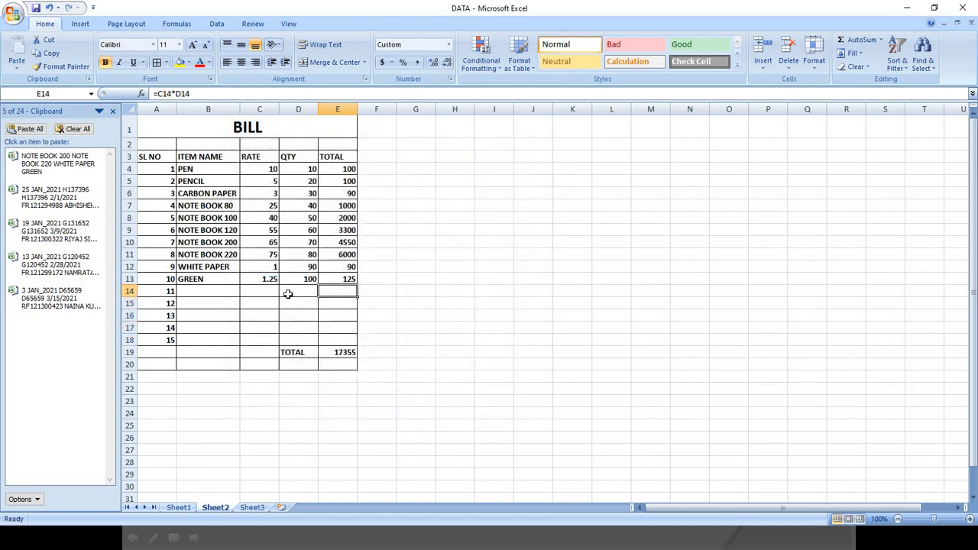
pyautogui.click(213, 289)
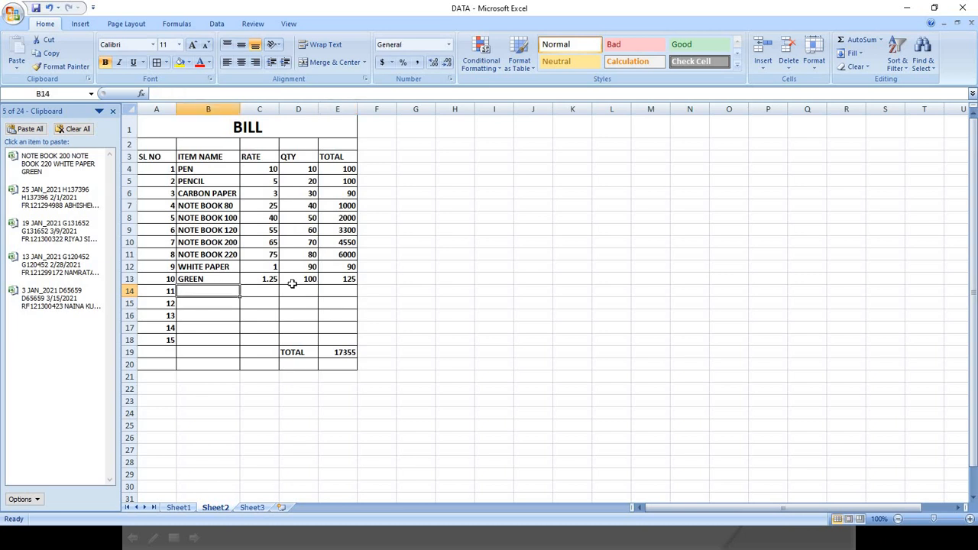
pyautogui.write('H')
pyautogui.press('Tab')
pyautogui.write('10')
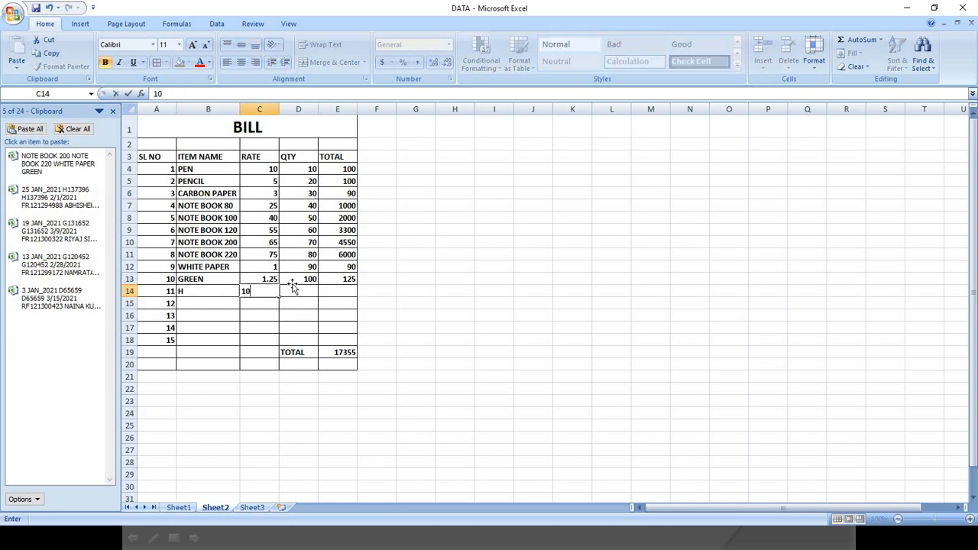
pyautogui.press('Tab')
pyautogui.write('5')
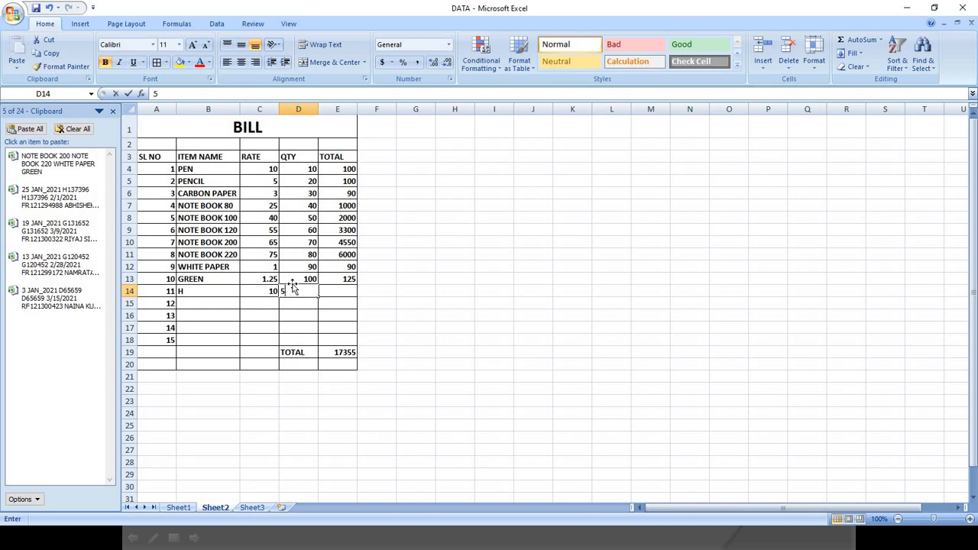
pyautogui.press('Return')
pyautogui.click(344, 295)
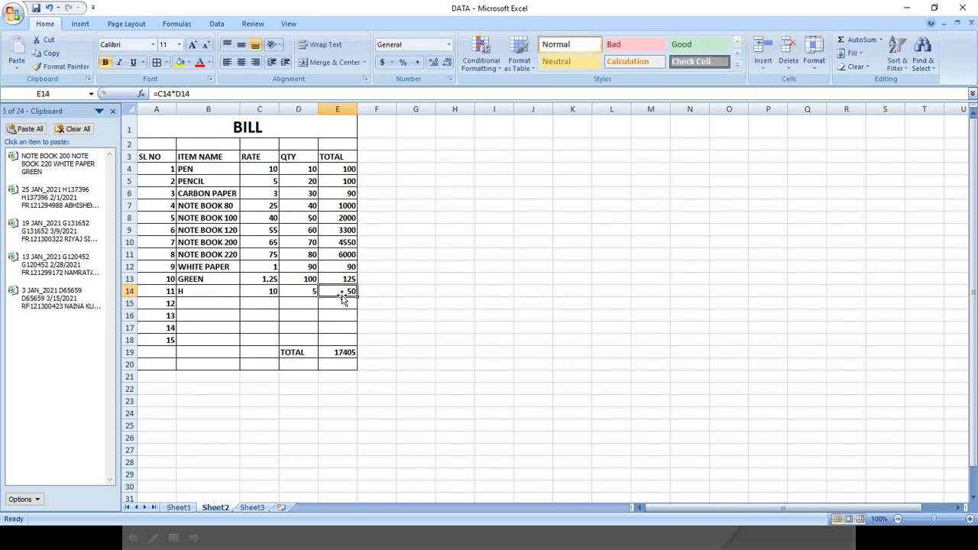
# Step: Enter item GREEN with rate 10 and quantity 10 in row 15 and check the total cells of the remaining empty rows
pyautogui.click(204, 304)
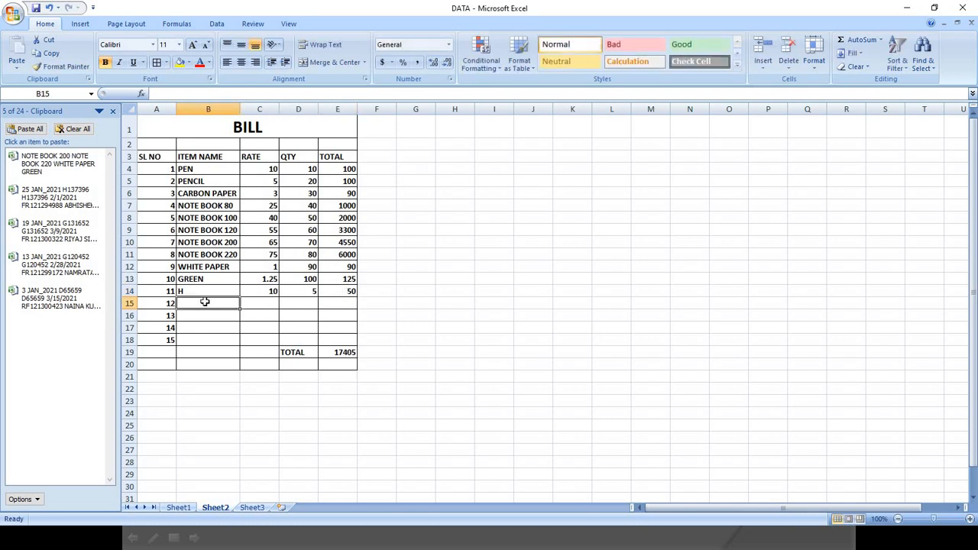
pyautogui.write('G')
pyautogui.press('Tab')
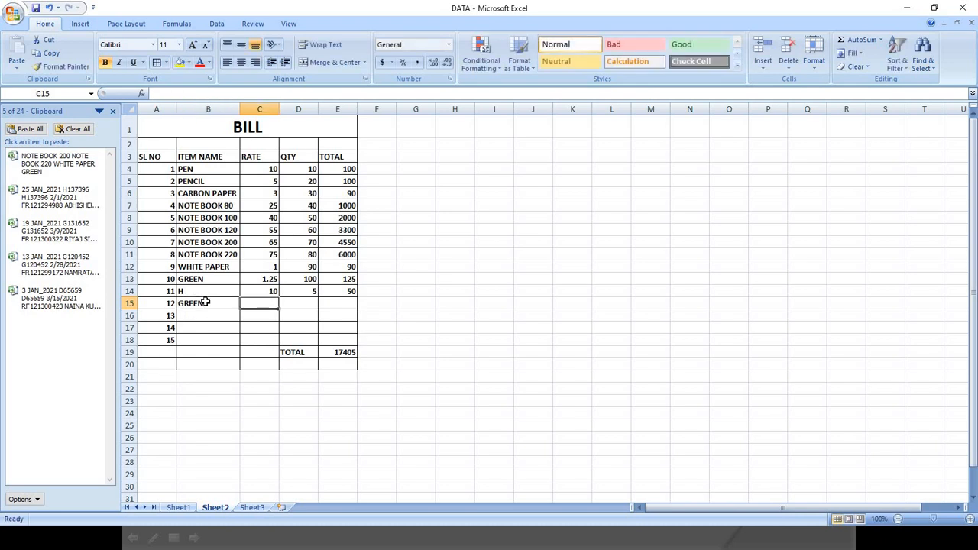
pyautogui.write('10')
pyautogui.press('Tab')
pyautogui.write('1')
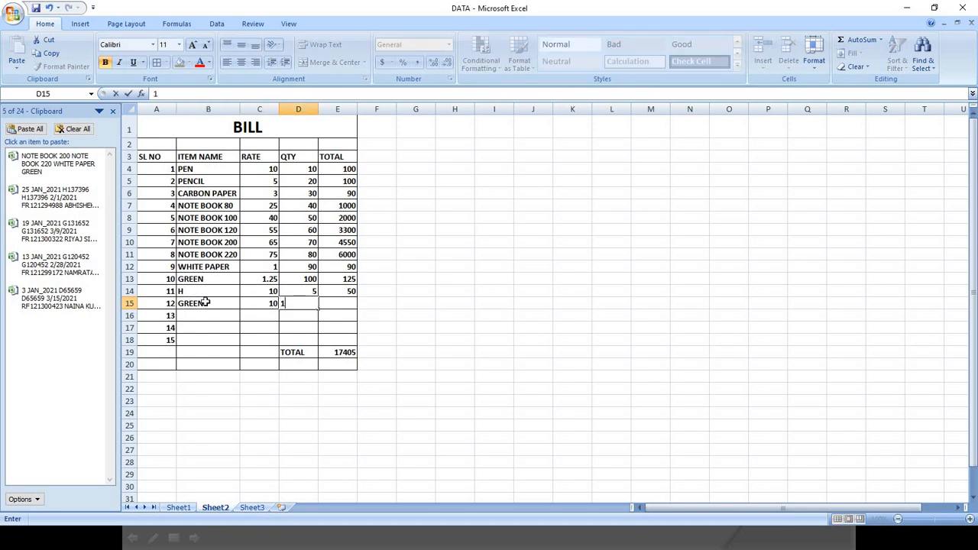
pyautogui.press('Tab')
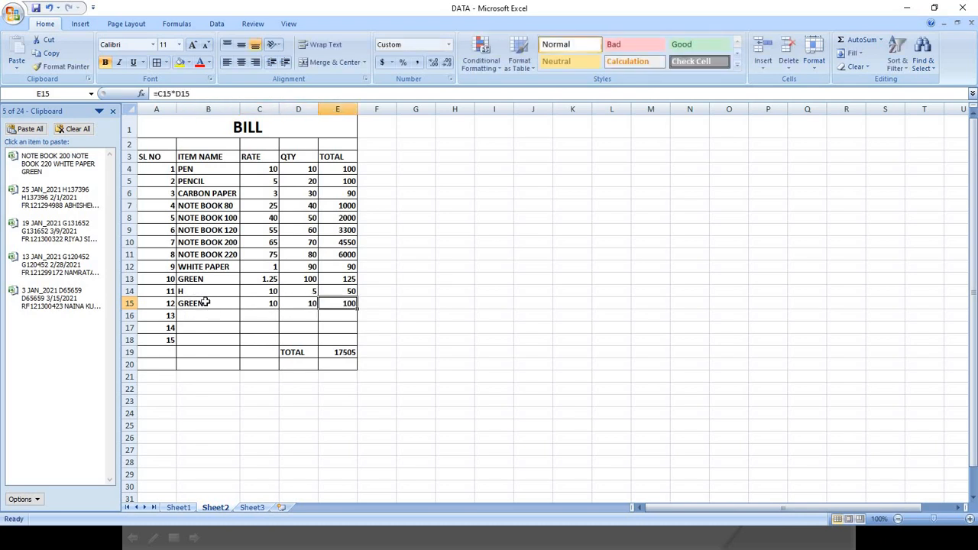
pyautogui.moveTo(342, 315); pyautogui.dragTo(342, 330)
pyautogui.click(336, 315)
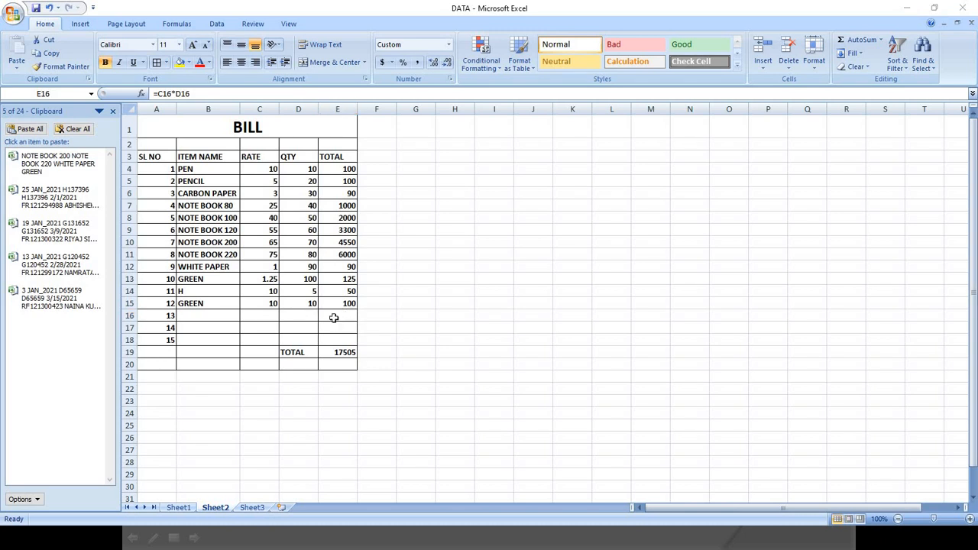
# Step: Switch to the PowerPoint slide show and view the "USE OF 0;;;" and "USE OF ;;;" slides
pyautogui.hotkey('alt', 'Tab')
pyautogui.hotkey('alt', 'Tab')
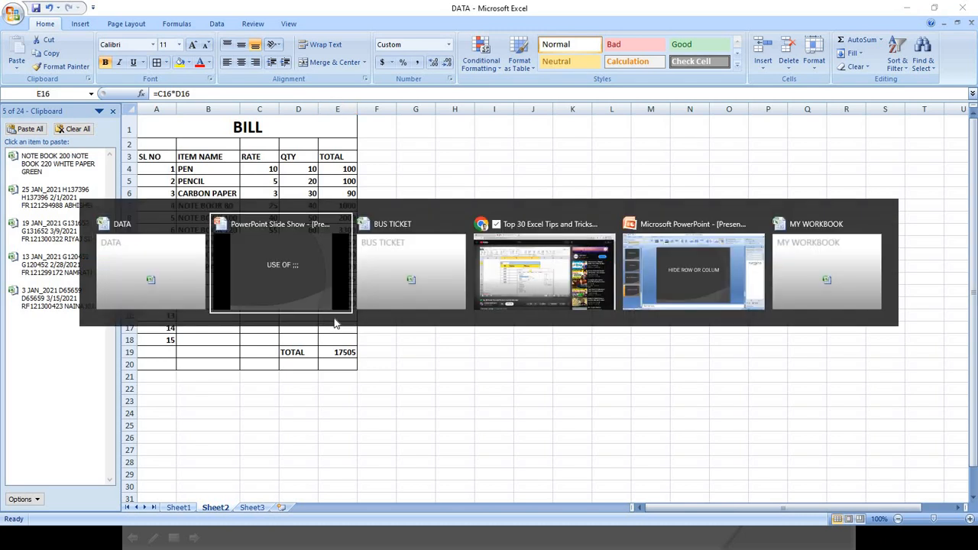
pyautogui.click(391, 329)
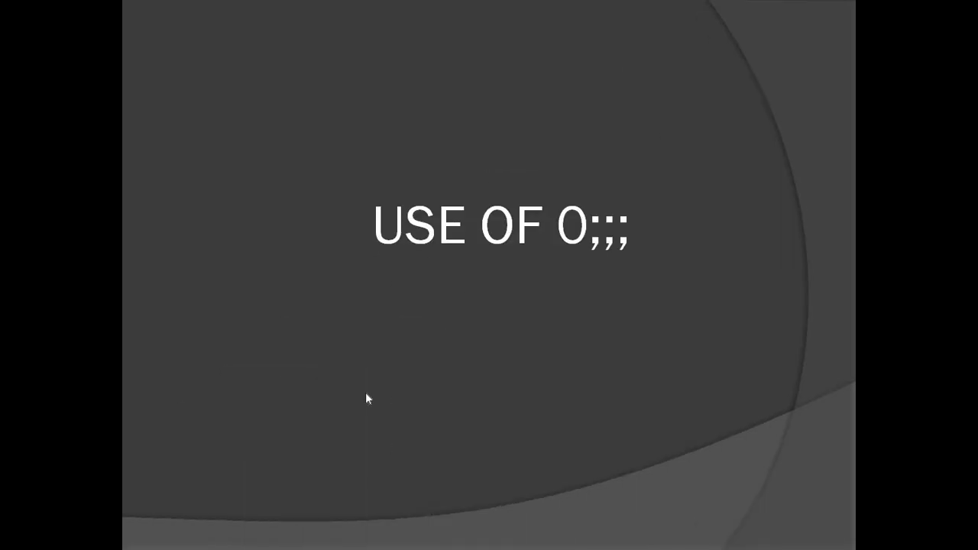
pyautogui.press('Left')
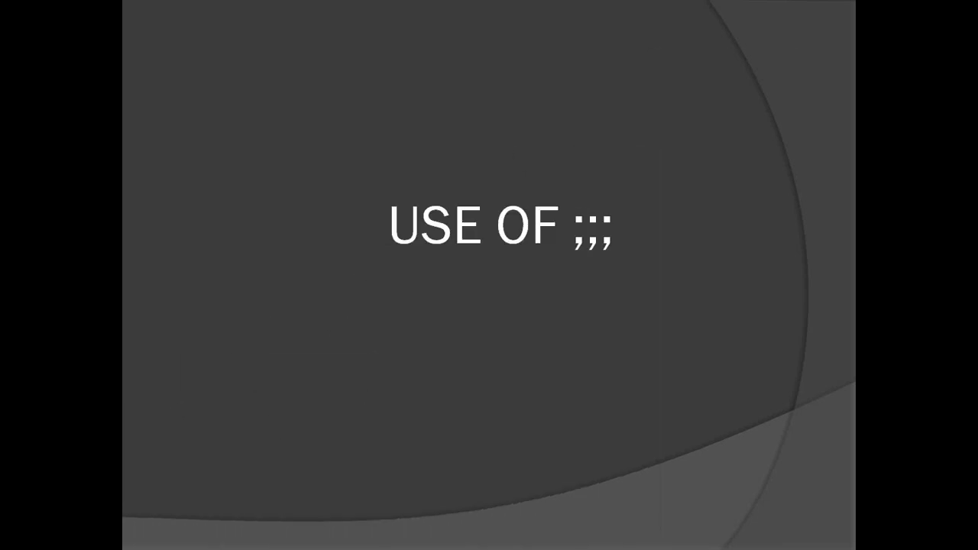
pyautogui.press('Right')
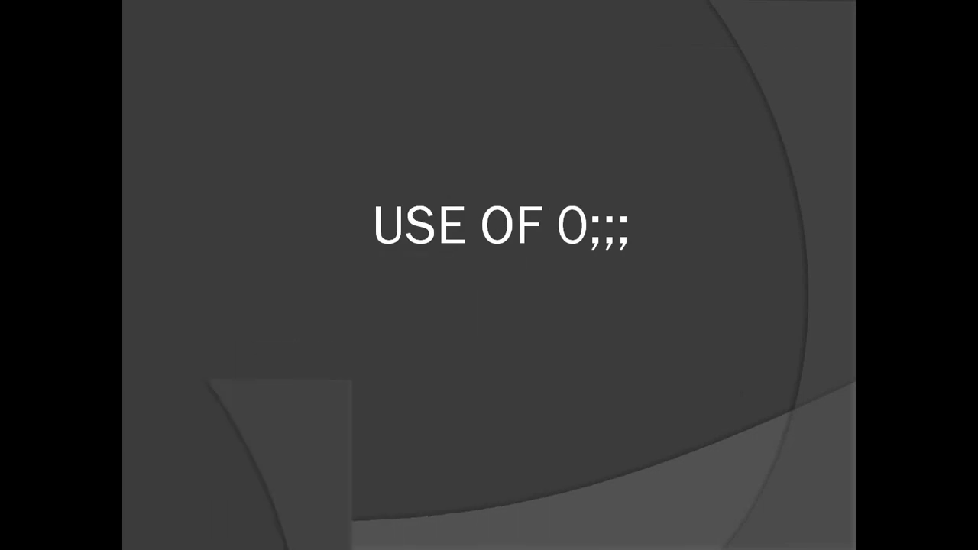
pyautogui.press('Left')
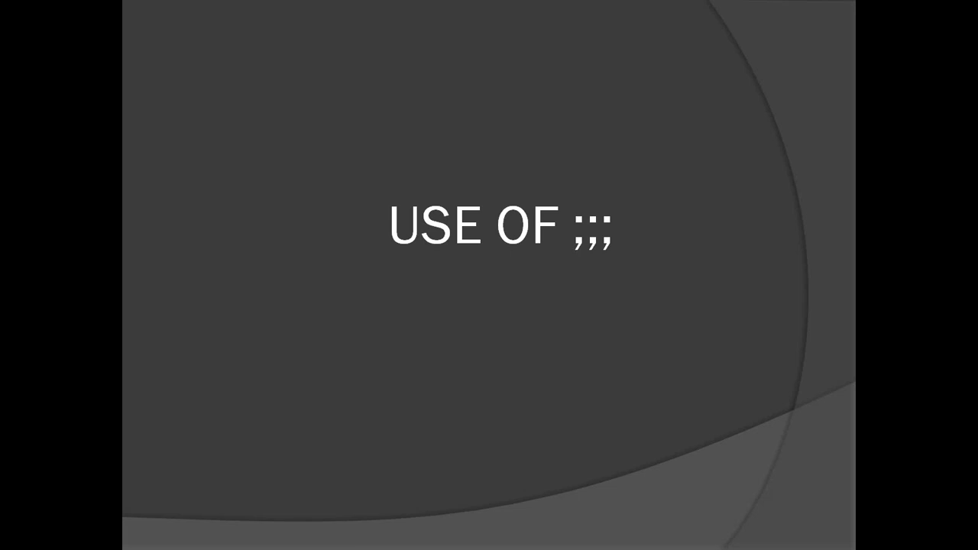
# Step: Switch back to the DATA workbook in Excel and close the Clipboard pane
pyautogui.hotkey('alt', 'Tab')
pyautogui.hotkey('alt', 'Tab')
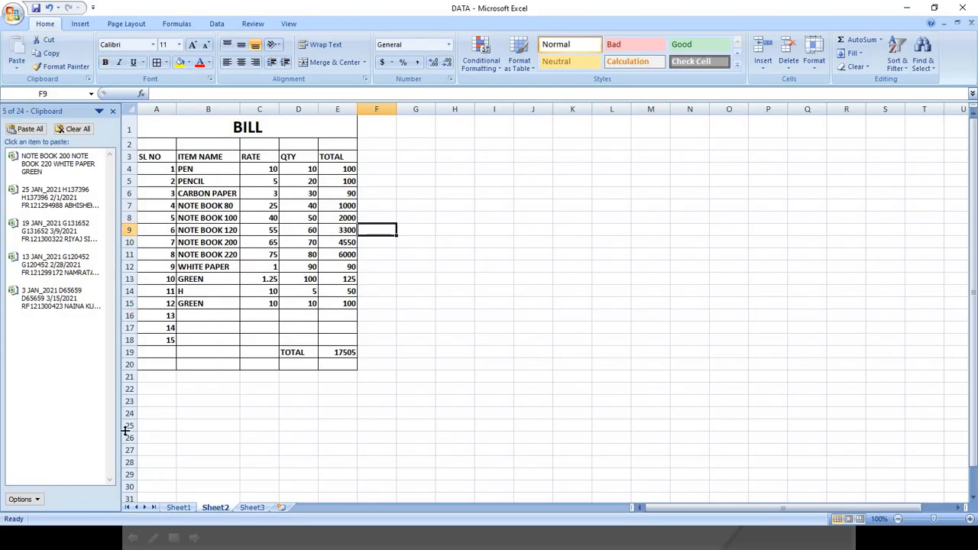
pyautogui.click(113, 111)
# Step: Apply the custom number format ;;; to the whole bill, A1:E20, and deselect the range
pyautogui.moveTo(92, 127); pyautogui.dragTo(120, 366)
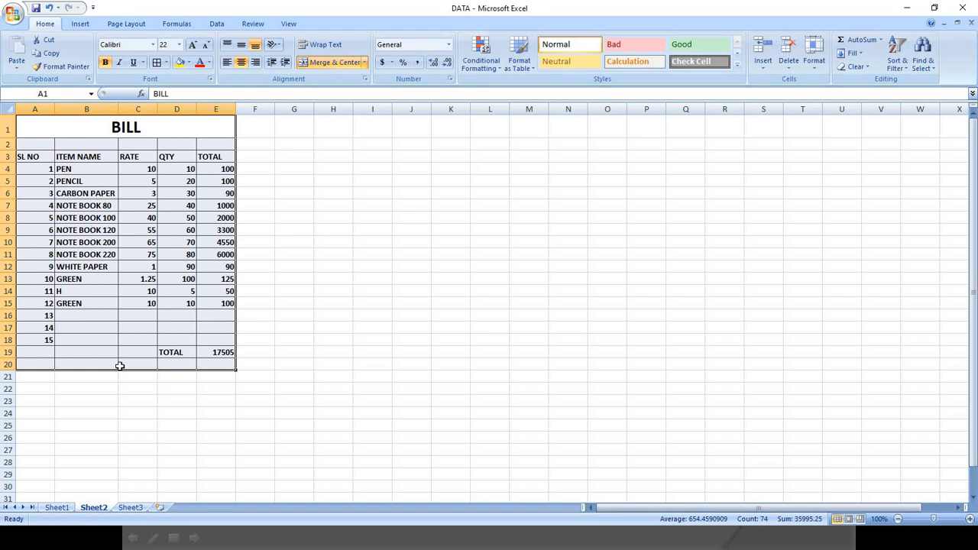
pyautogui.rightClick(175, 318)
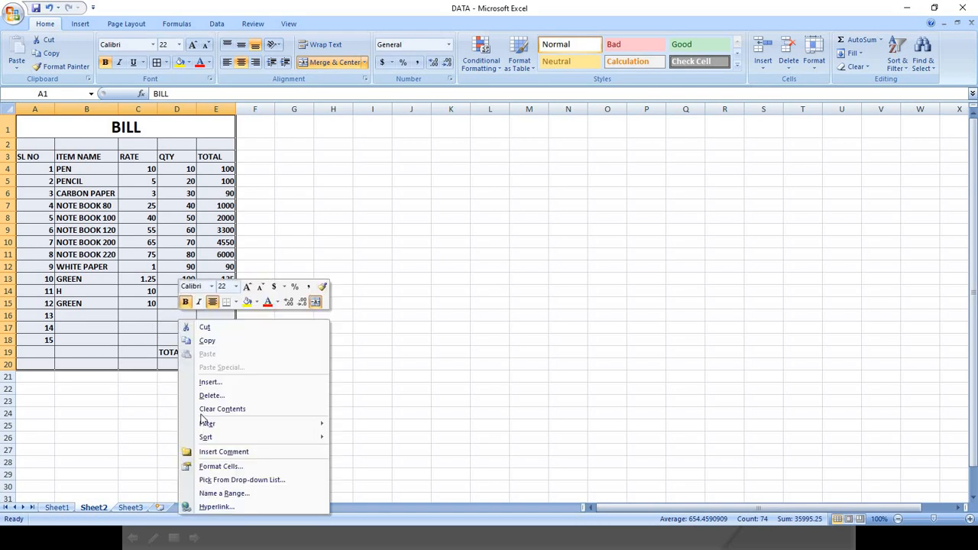
pyautogui.click(250, 471)
pyautogui.click(118, 384)
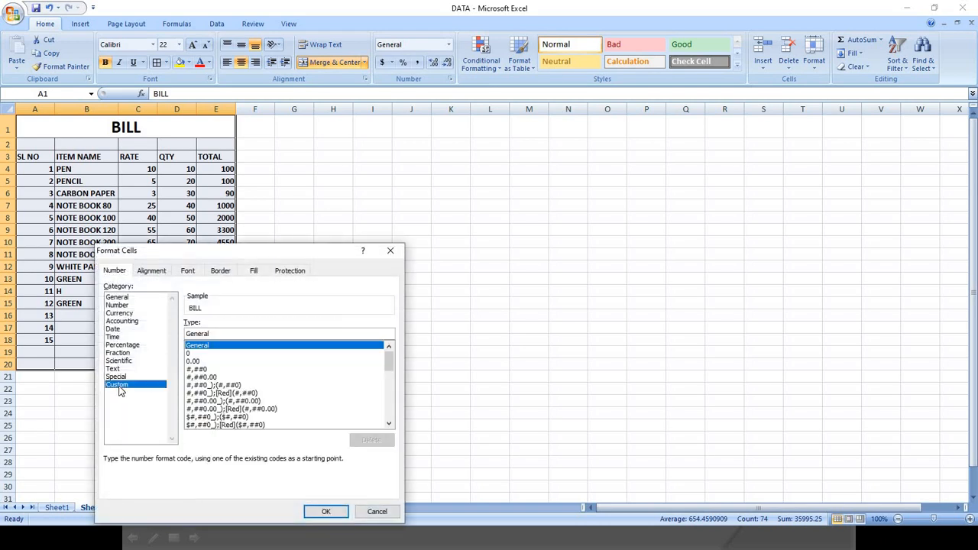
pyautogui.moveTo(220, 336); pyautogui.dragTo(174, 328)
pyautogui.write(';;;')
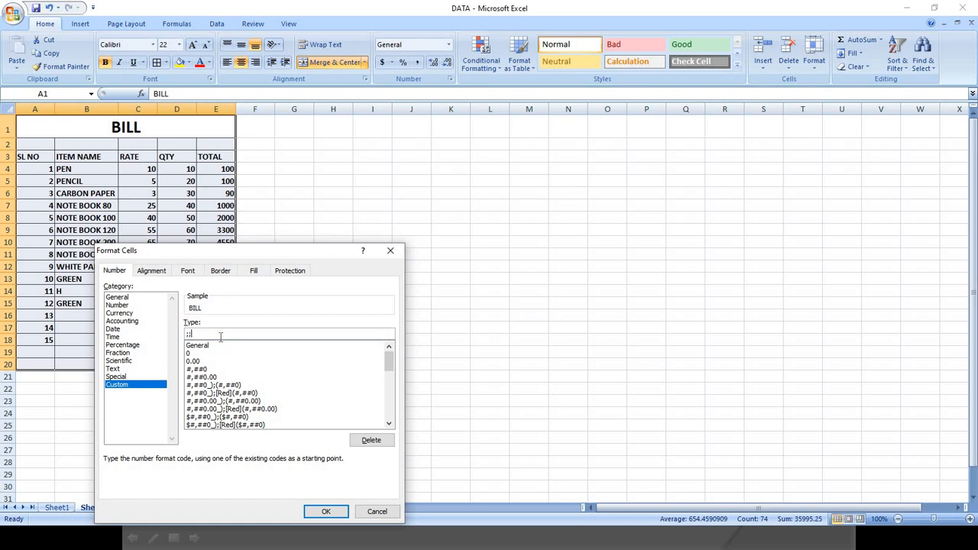
pyautogui.click(325, 511)
pyautogui.click(307, 302)
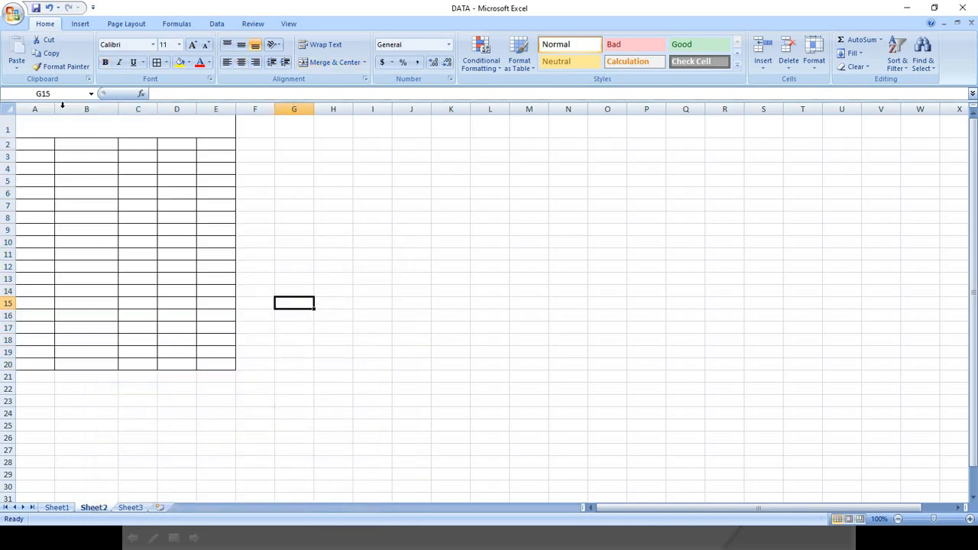
# Step: Remove the ;;; custom number format from the whole bill, A1:E20, so its contents show again
pyautogui.moveTo(87, 129); pyautogui.dragTo(81, 365)
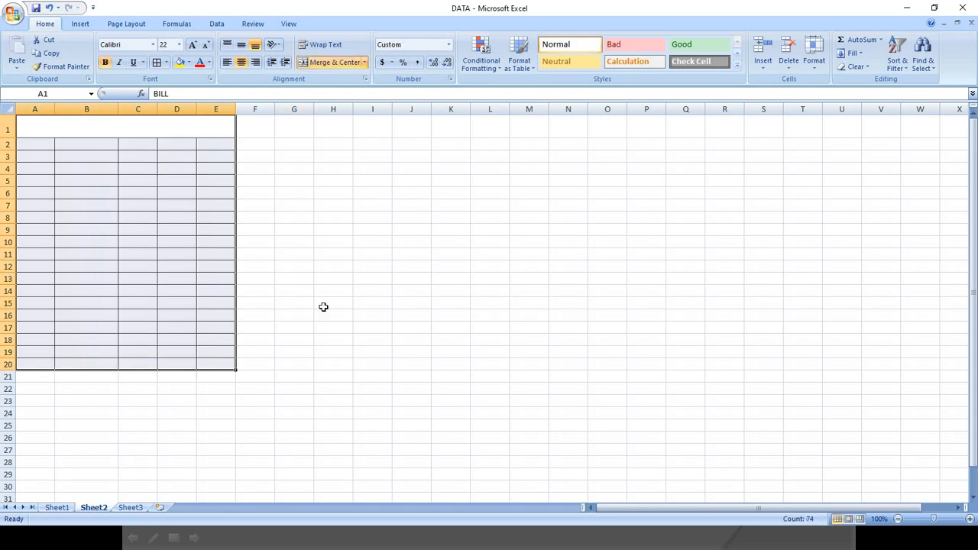
pyautogui.click(402, 286)
pyautogui.click(51, 122)
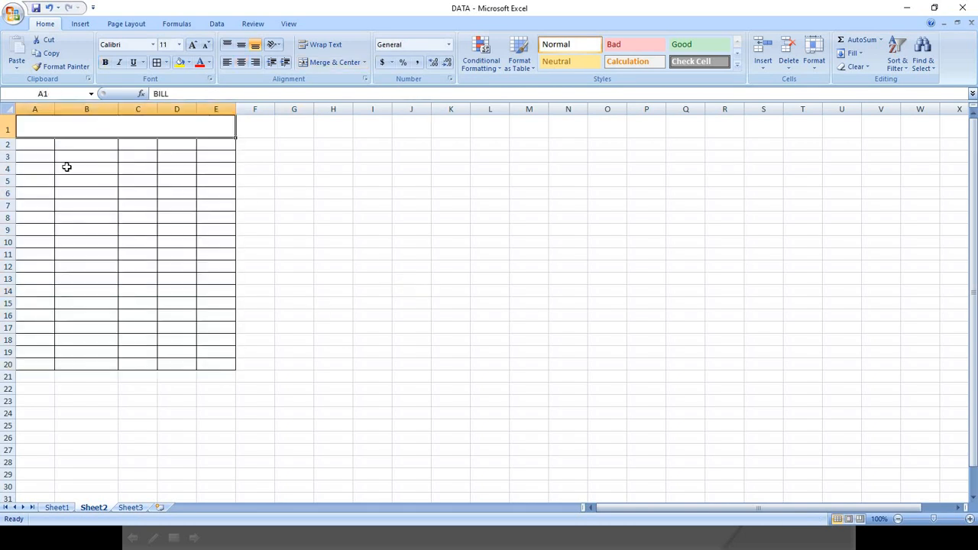
pyautogui.moveTo(66, 167); pyautogui.dragTo(111, 365)
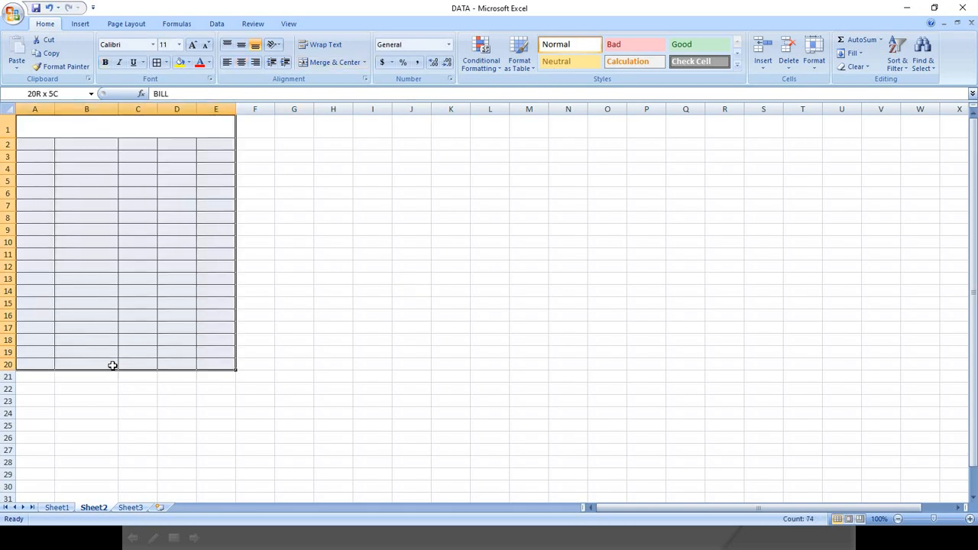
pyautogui.rightClick(132, 241)
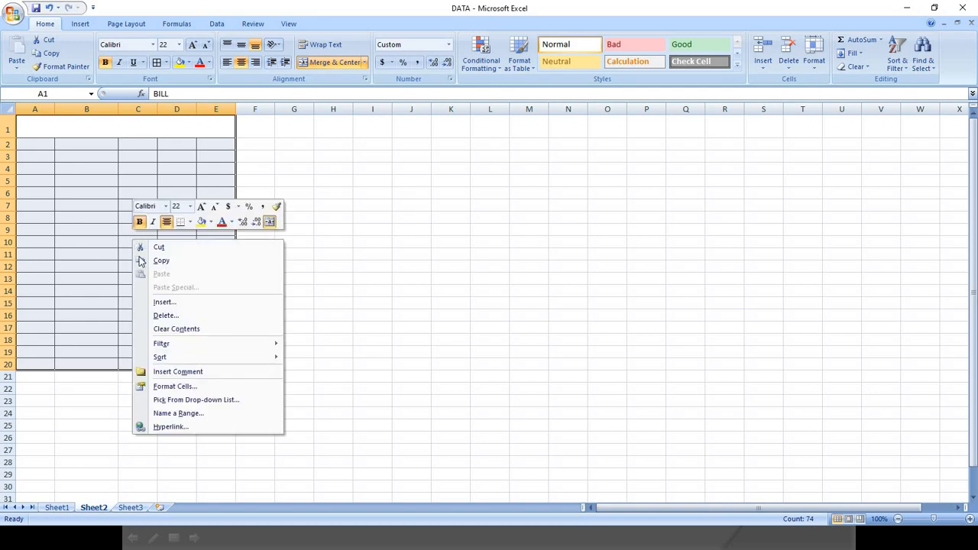
pyautogui.click(196, 386)
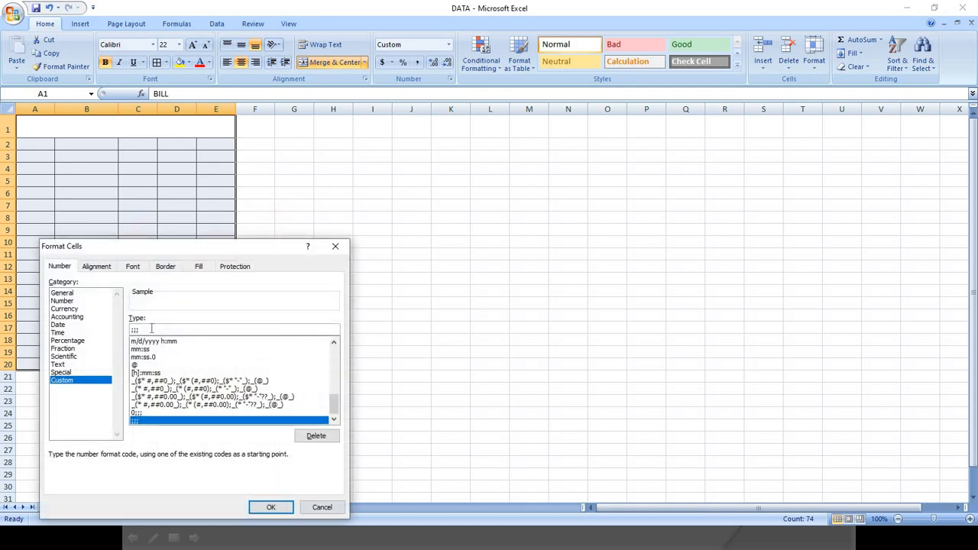
pyautogui.press('BackSpace')
pyautogui.press('BackSpace')
pyautogui.press('BackSpace')
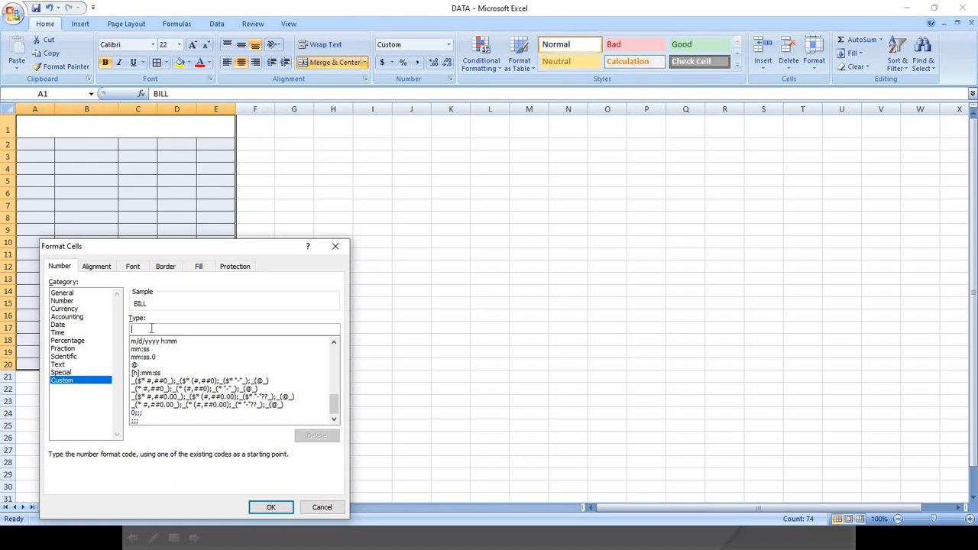
pyautogui.click(269, 507)
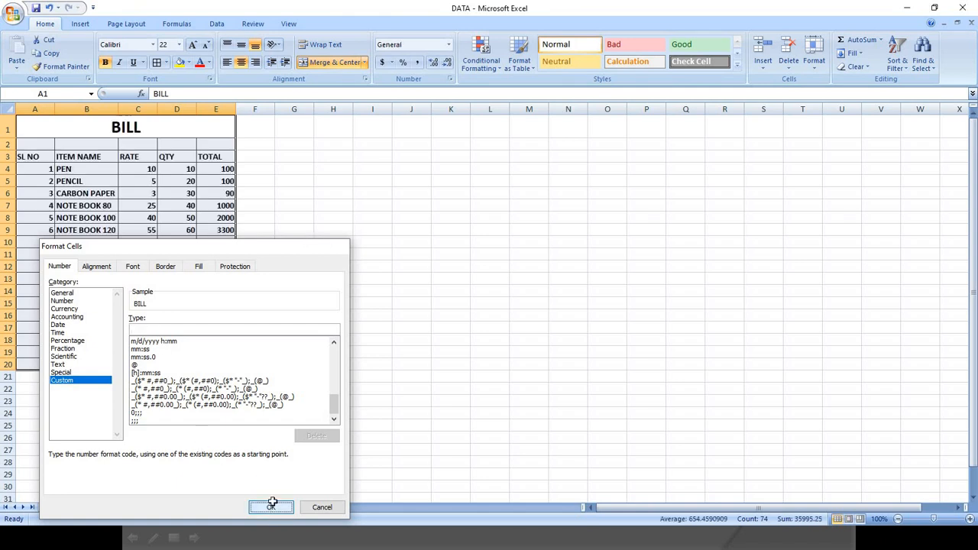
pyautogui.click(222, 266)
pyautogui.click(144, 200)
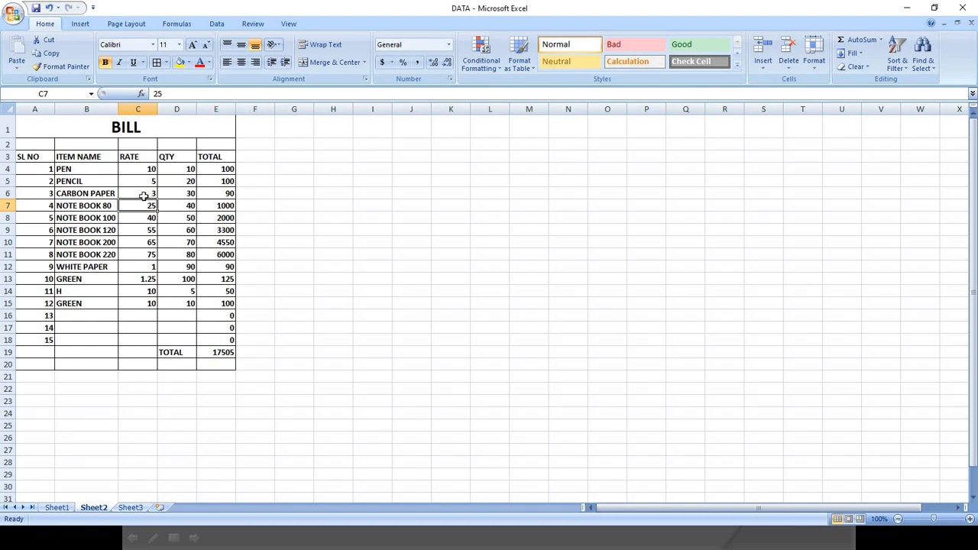
# Step: Switch to the PowerPoint slide show, advance to the "INCREASE DATE" slide and return to the DATA workbook in Excel
pyautogui.hotkey('alt', 'Tab')
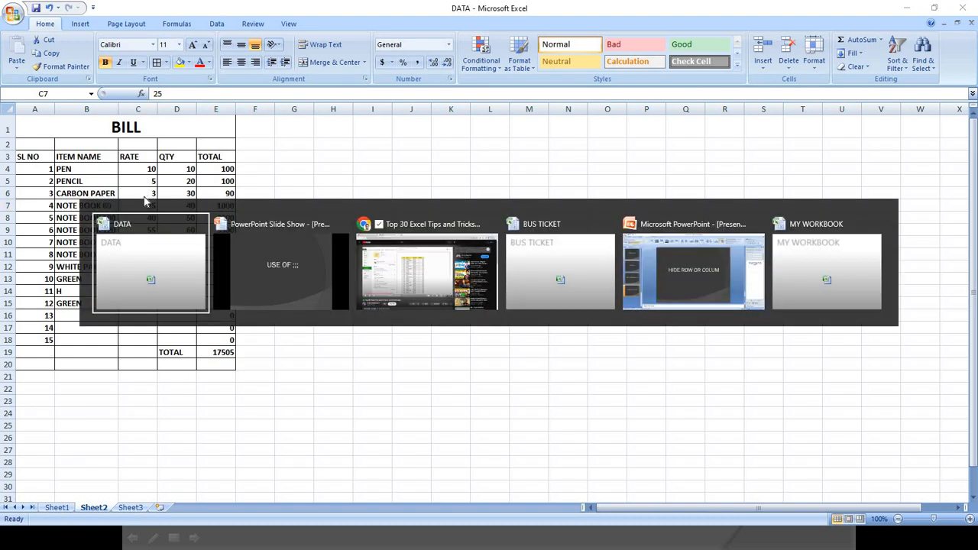
pyautogui.hotkey('alt', 'Tab')
pyautogui.click(361, 221)
pyautogui.click(361, 222)
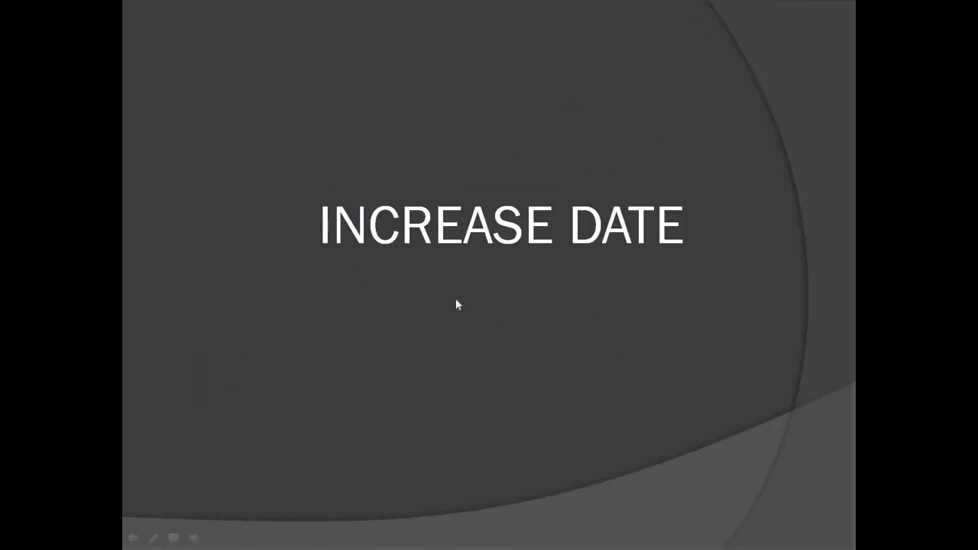
pyautogui.hotkey('alt', 'Tab')
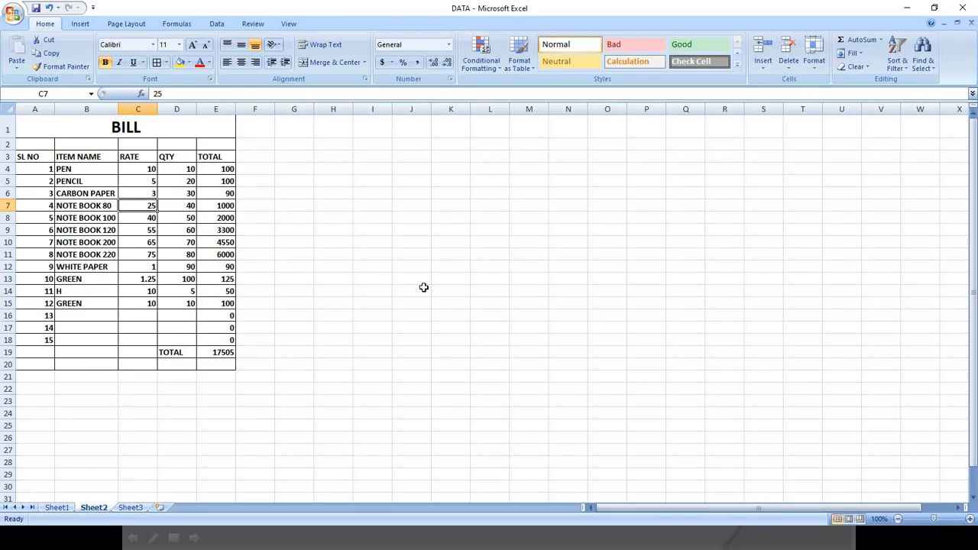
# Step: Enlarge the font of columns K to M to 18 and widen column K to fit a date
pyautogui.click(362, 207)
pyautogui.click(372, 163)
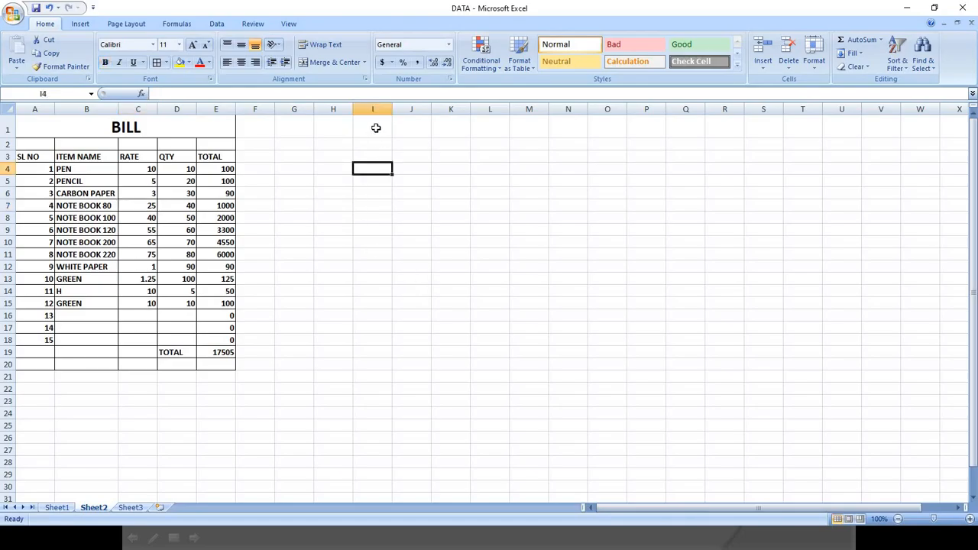
pyautogui.click(377, 128)
pyautogui.click(396, 143)
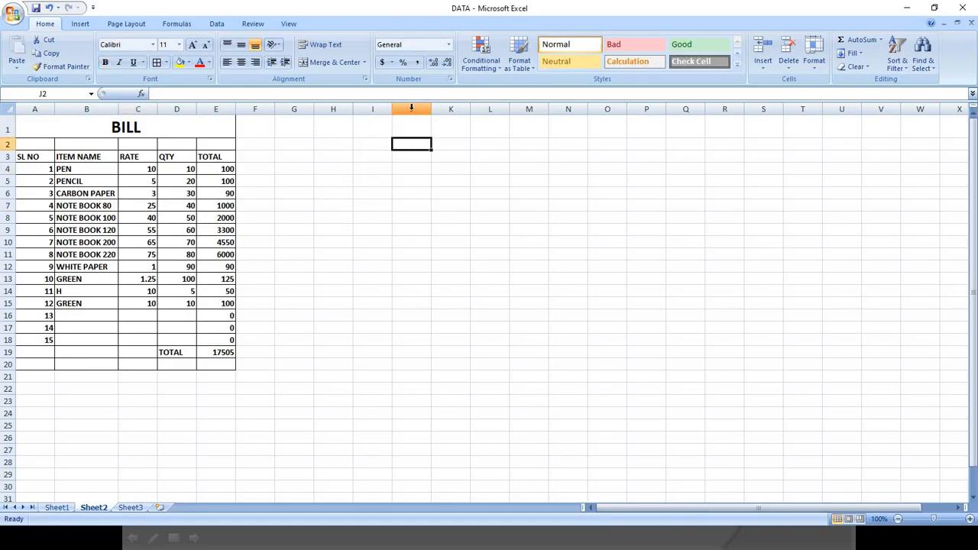
pyautogui.moveTo(461, 103); pyautogui.dragTo(538, 110)
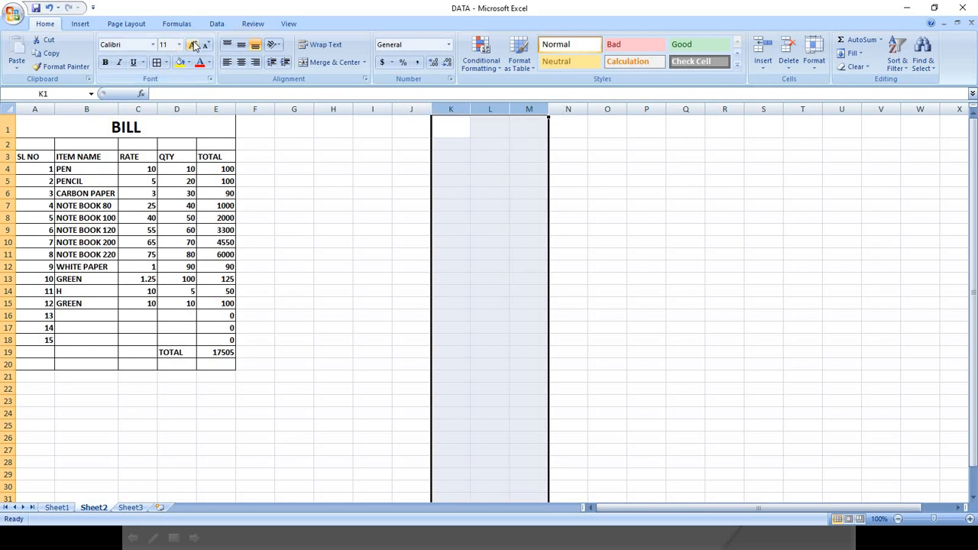
pyautogui.click(192, 44)
pyautogui.click(193, 44)
pyautogui.click(527, 167)
pyautogui.moveTo(471, 105); pyautogui.dragTo(538, 107)
pyautogui.click(480, 149)
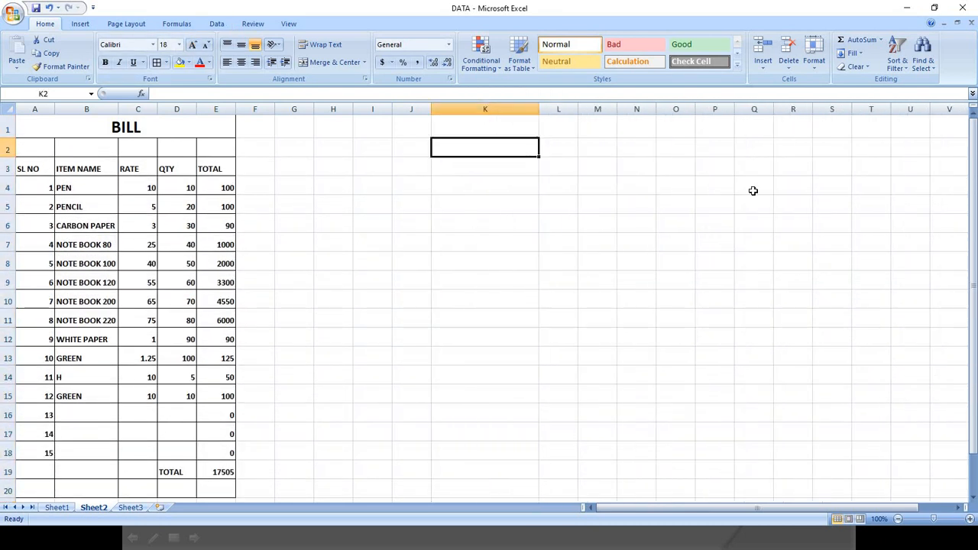
# Step: Enter the date 02/01/2023 in cell K2
pyautogui.press('super')
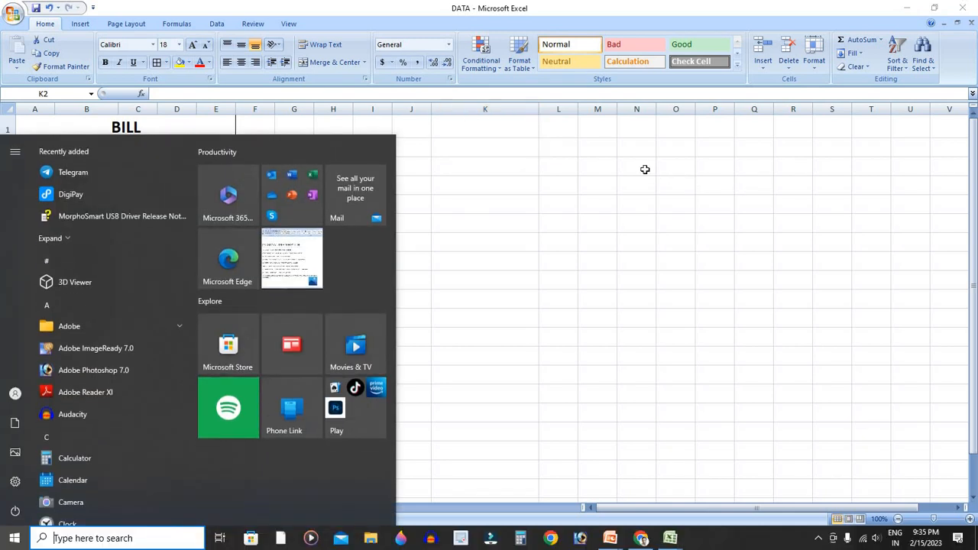
pyautogui.click(487, 150)
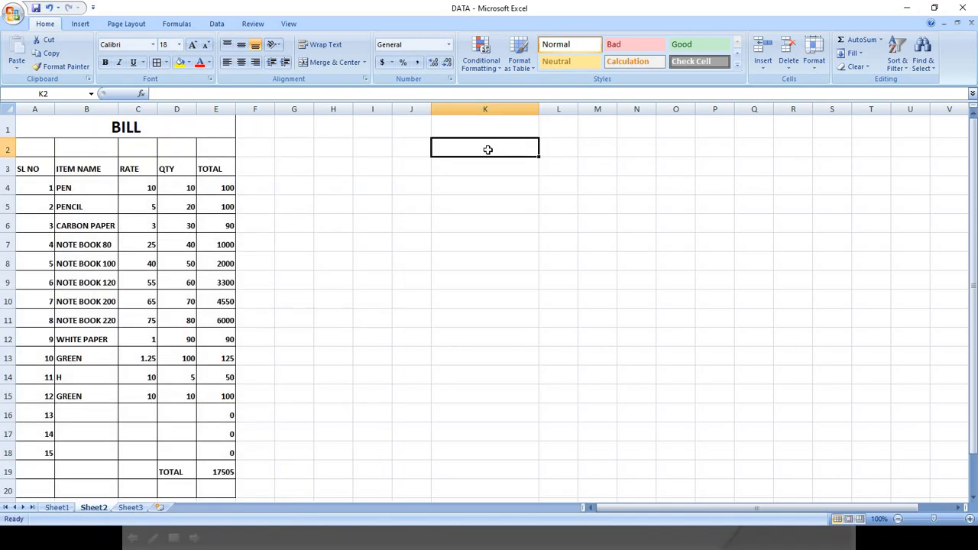
pyautogui.write('02/')
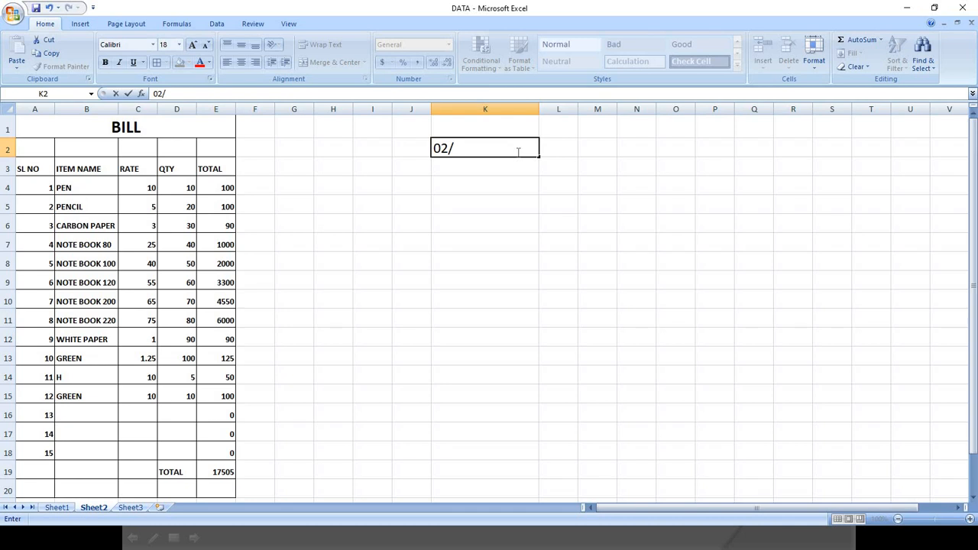
pyautogui.write('01/2023')
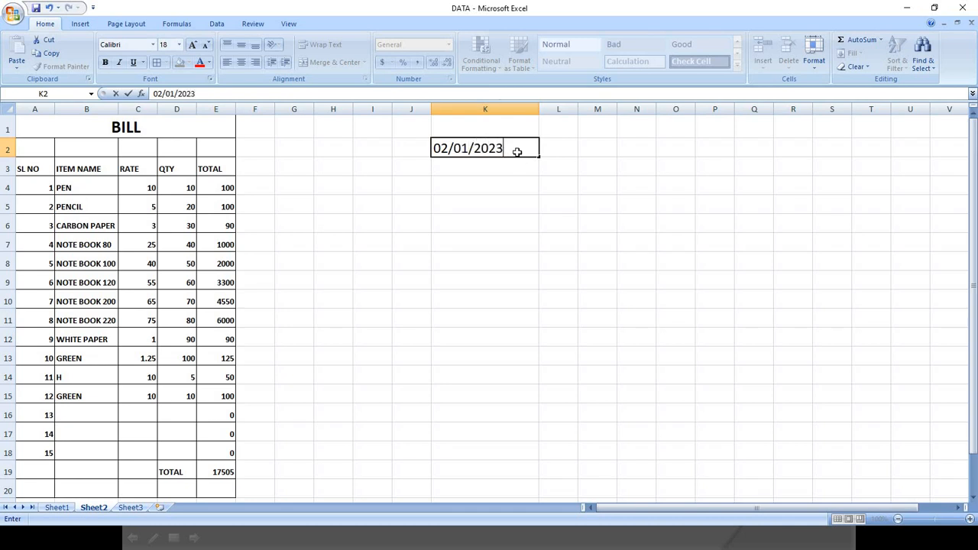
pyautogui.press('Return')
pyautogui.click(519, 147)
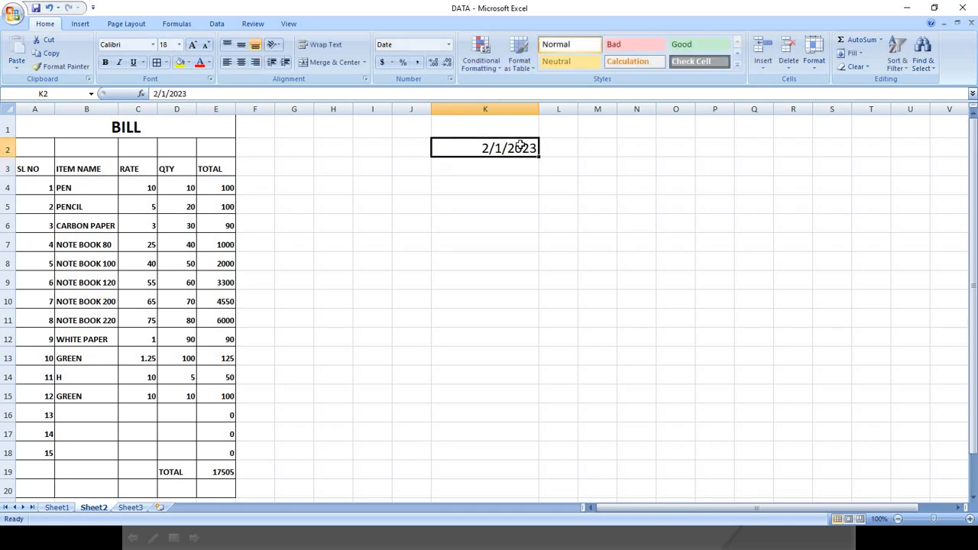
# Step: Format the date in K2 with the 14-Mar-01 date type
pyautogui.rightClick(520, 145)
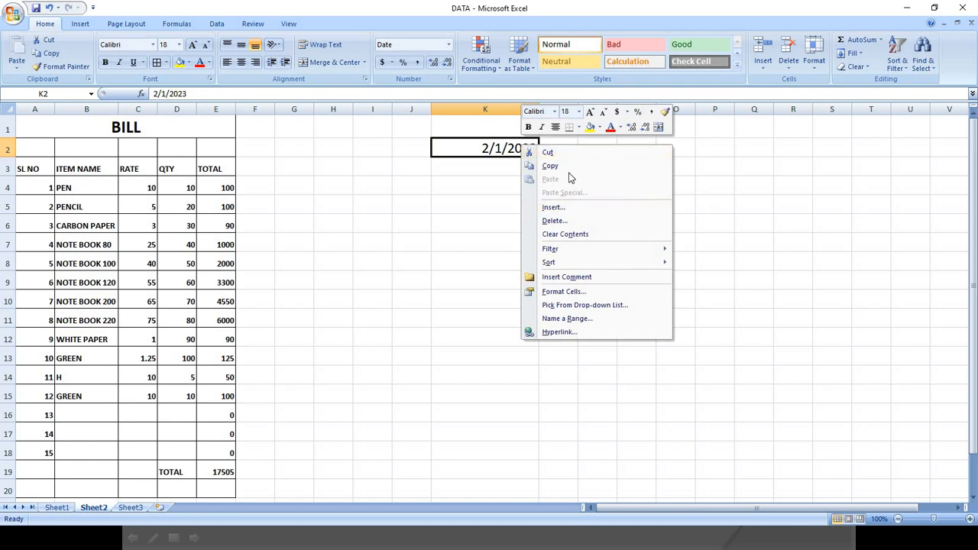
pyautogui.click(590, 292)
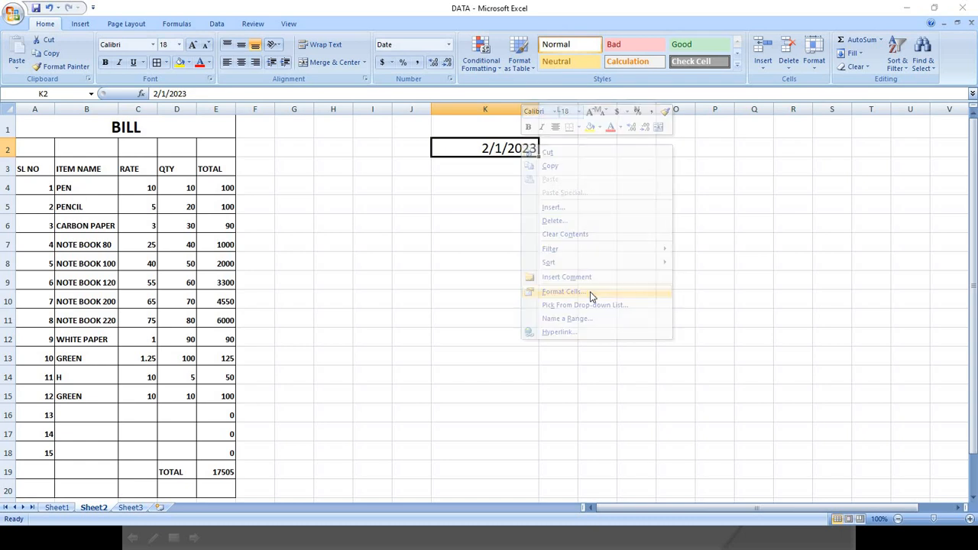
pyautogui.click(552, 281)
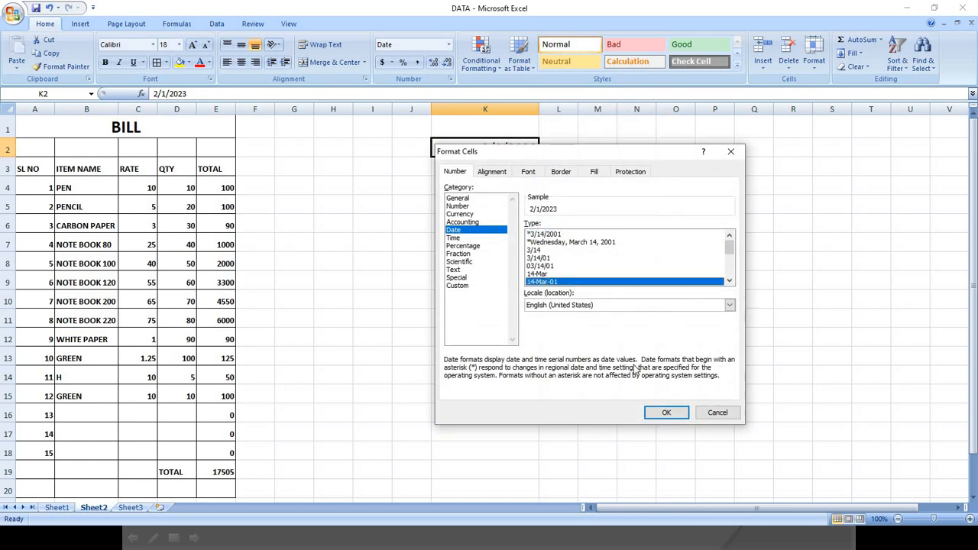
pyautogui.click(666, 413)
pyautogui.click(517, 163)
pyautogui.click(489, 148)
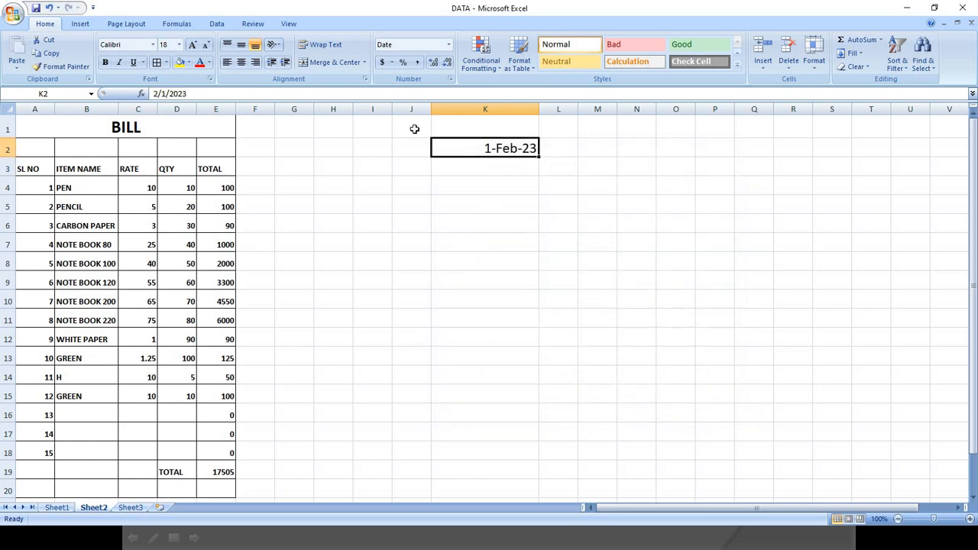
# Step: Fill the date in K2 down to K17 as a daily series and undo the fill
pyautogui.click(416, 144)
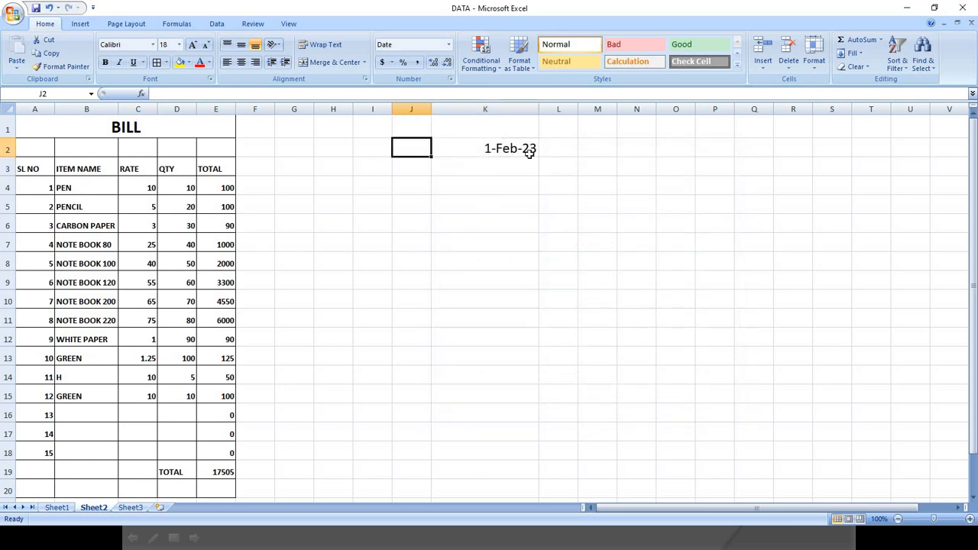
pyautogui.click(528, 150)
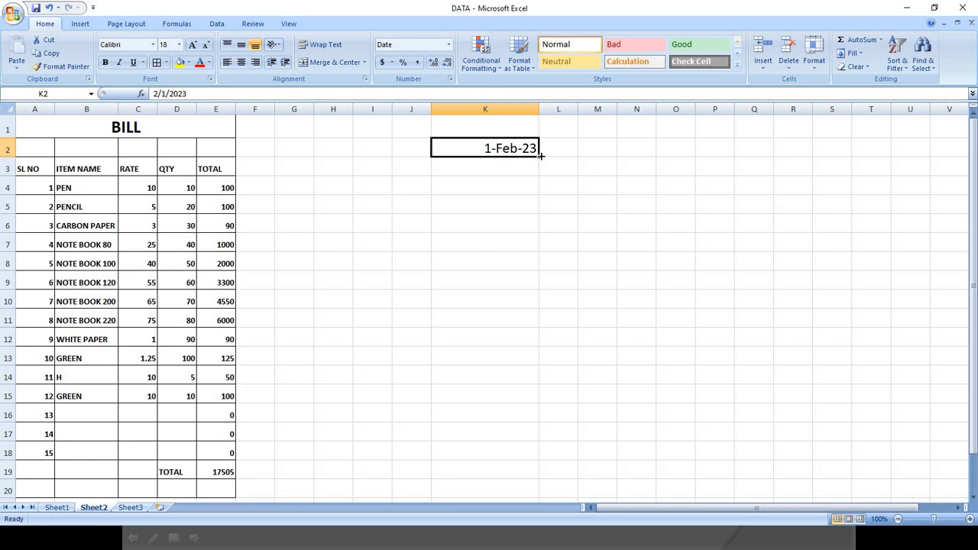
pyautogui.moveTo(539, 155); pyautogui.dragTo(520, 444)
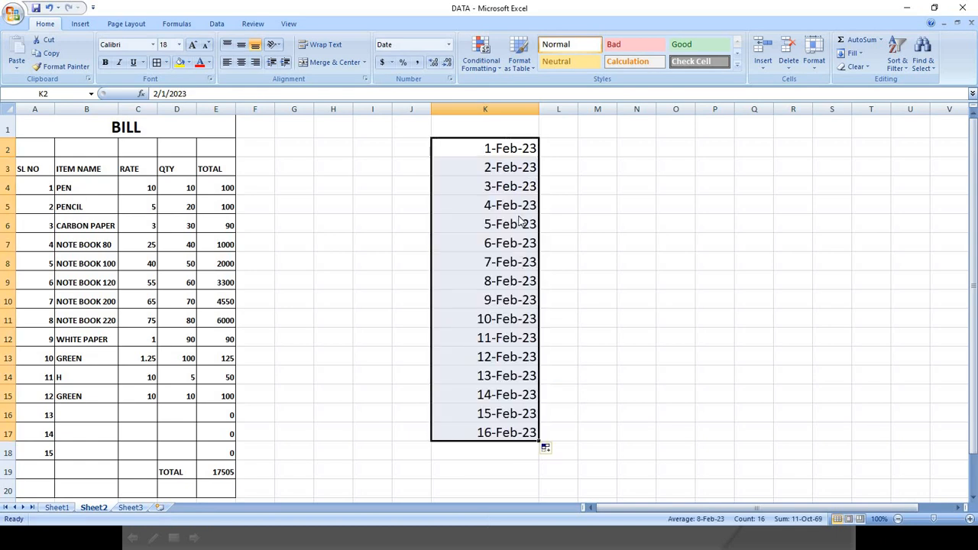
pyautogui.hotkey('ctrl', 'z')
# Step: Enter 1 and 2 in J2 and J3 and extend the number series down to 20 in J21
pyautogui.click(417, 146)
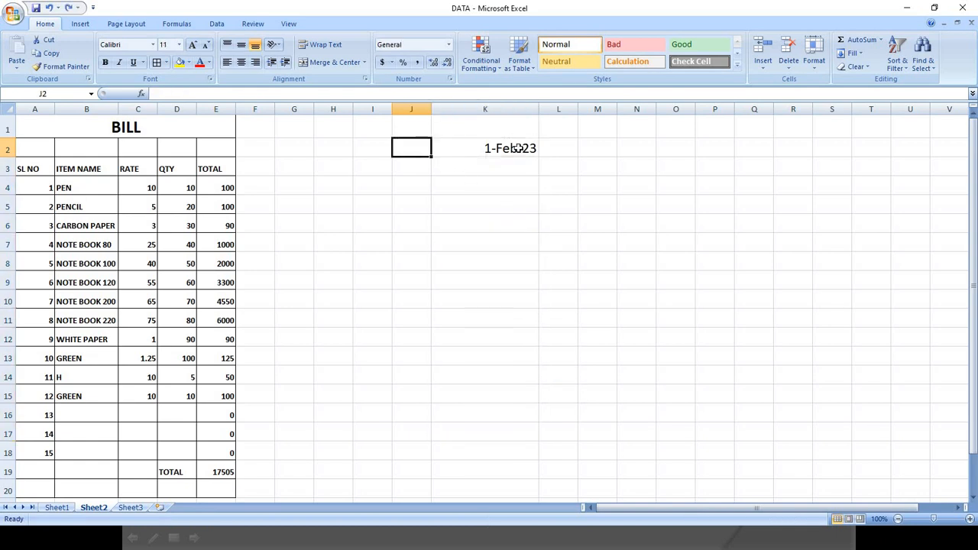
pyautogui.write('1')
pyautogui.press('Return')
pyautogui.write('2')
pyautogui.press('Return')
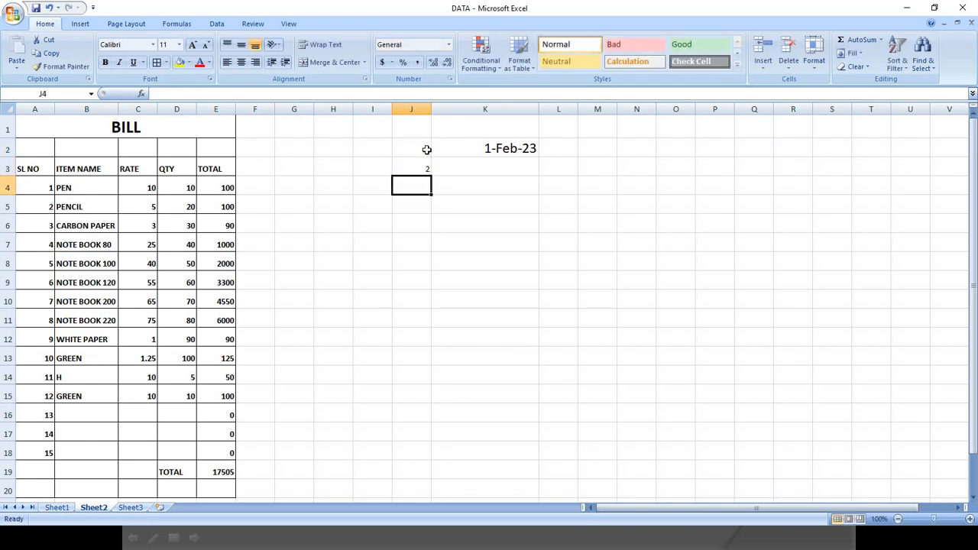
pyautogui.moveTo(426, 150); pyautogui.dragTo(432, 451)
pyautogui.scroll(1, 518, 373)
# Step: Auto-fill the date in K2 down alongside the numbers to K21 and review the filled dates
pyautogui.click(534, 150)
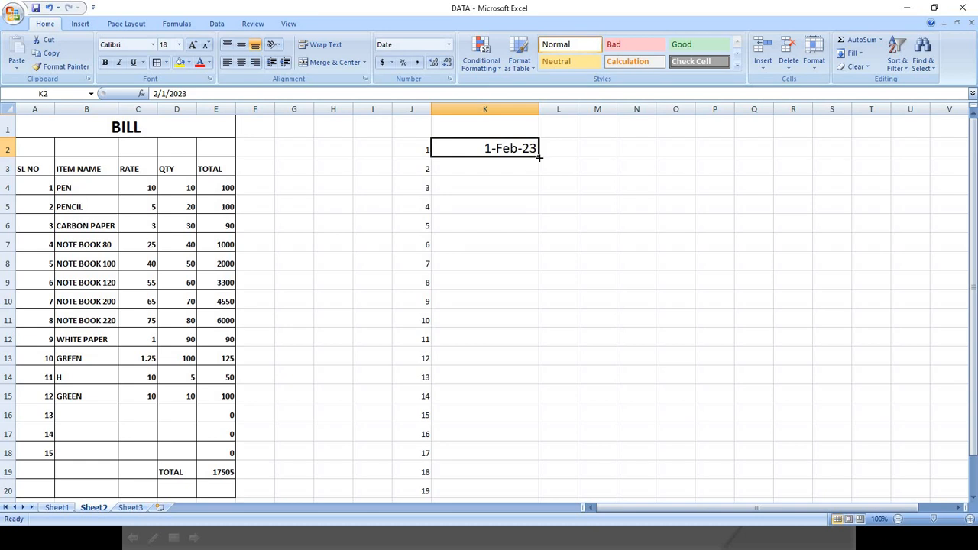
pyautogui.doubleClick(539, 156)
pyautogui.click(558, 241)
pyautogui.click(506, 318)
pyautogui.scroll(-4, 502, 373)
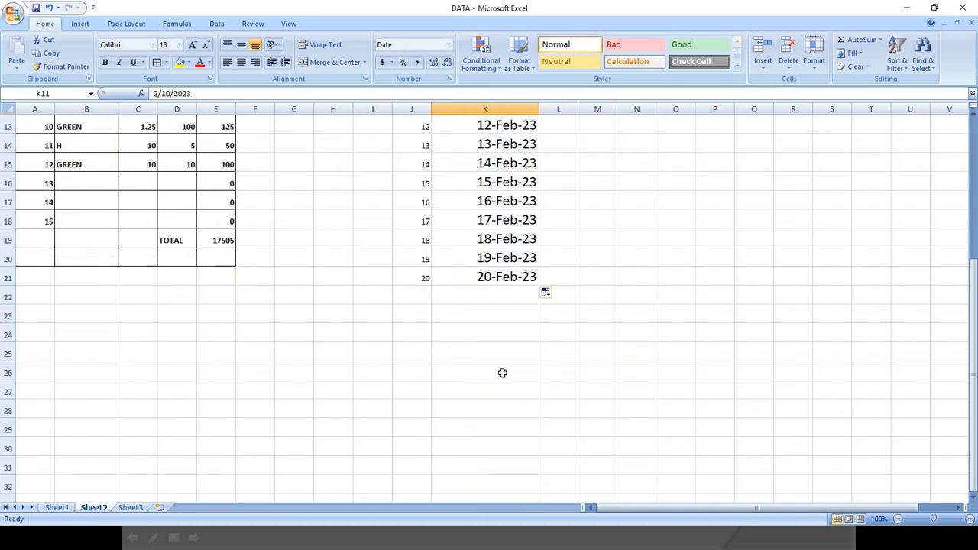
pyautogui.scroll(4, 502, 373)
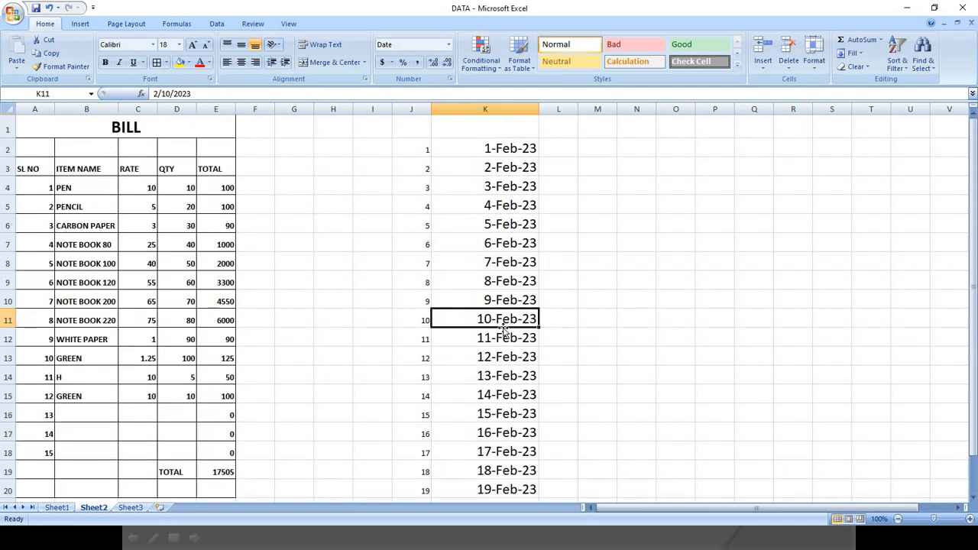
# Step: Delete the helper number column J and check the date list that remains
pyautogui.click(411, 108)
pyautogui.rightClick(411, 113)
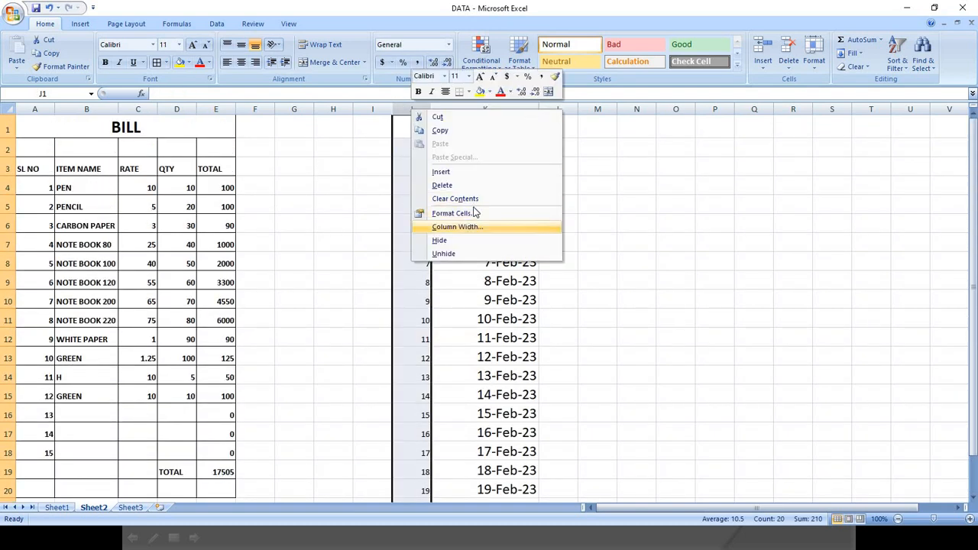
pyautogui.click(474, 185)
pyautogui.click(531, 200)
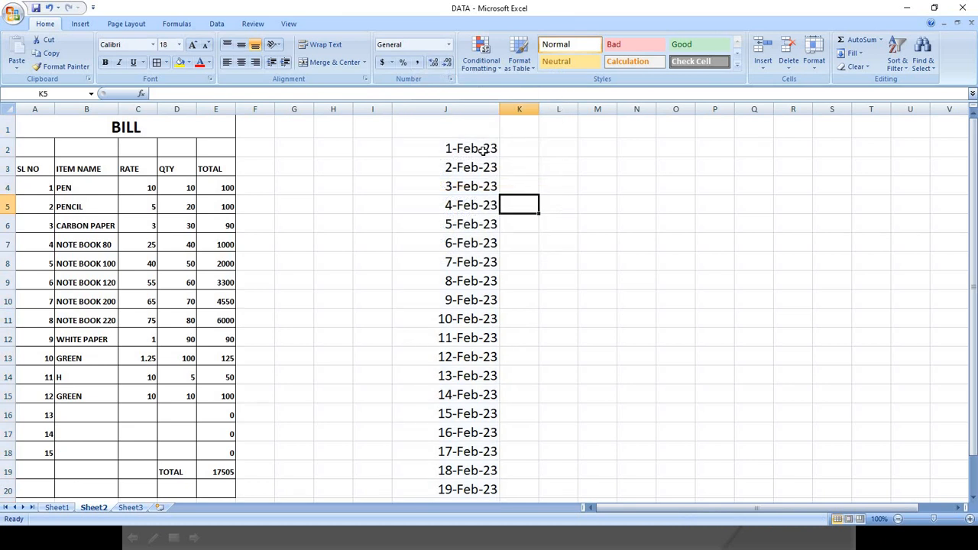
pyautogui.moveTo(484, 149); pyautogui.dragTo(474, 395)
pyautogui.click(470, 282)
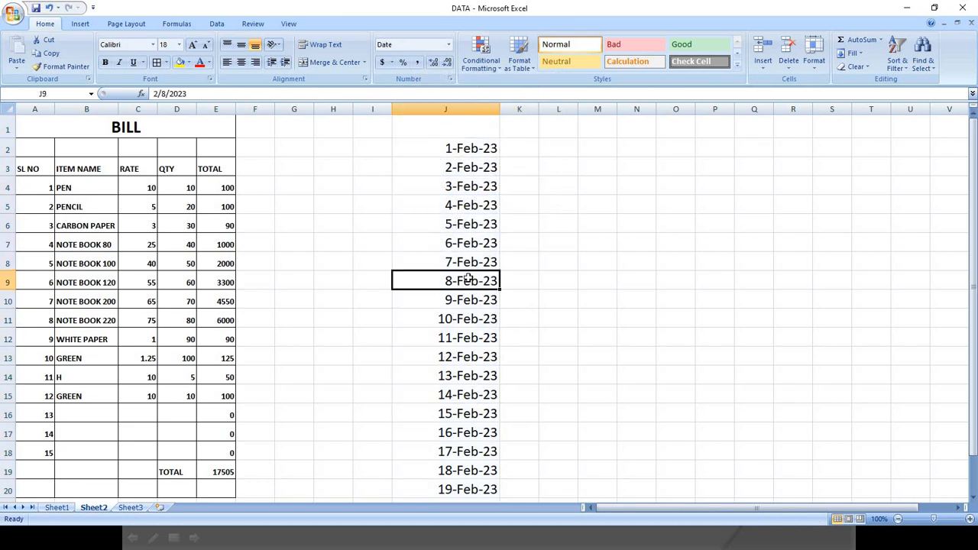
# Step: Advance the PowerPoint slide show to the TRANSPOSE slide and return to the DATA workbook in Excel
pyautogui.hotkey('alt', 'Tab')
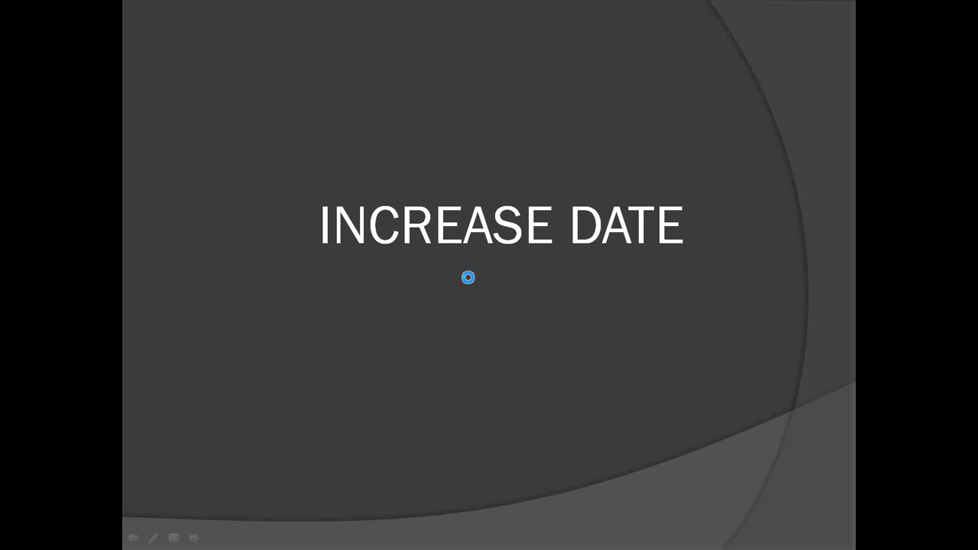
pyautogui.click(467, 277)
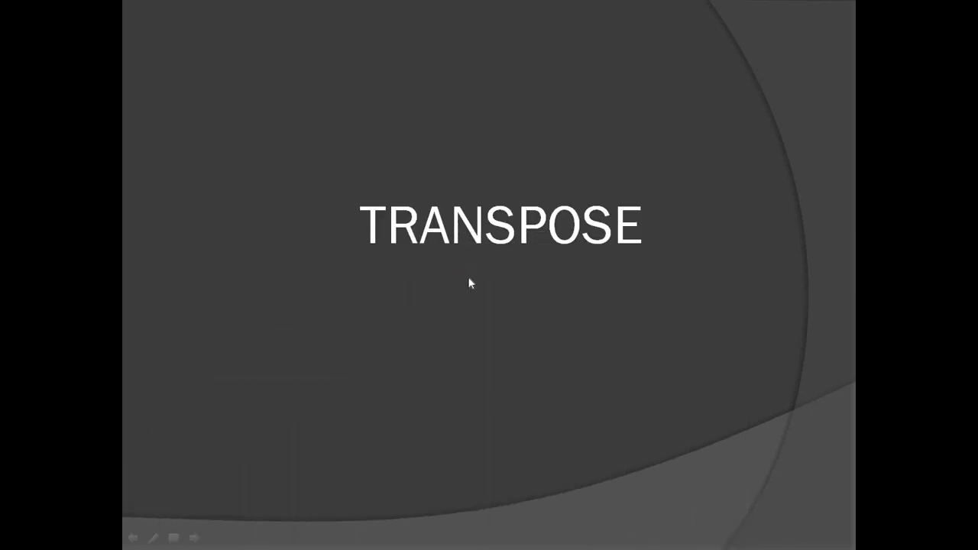
pyautogui.hotkey('alt', 'Tab')
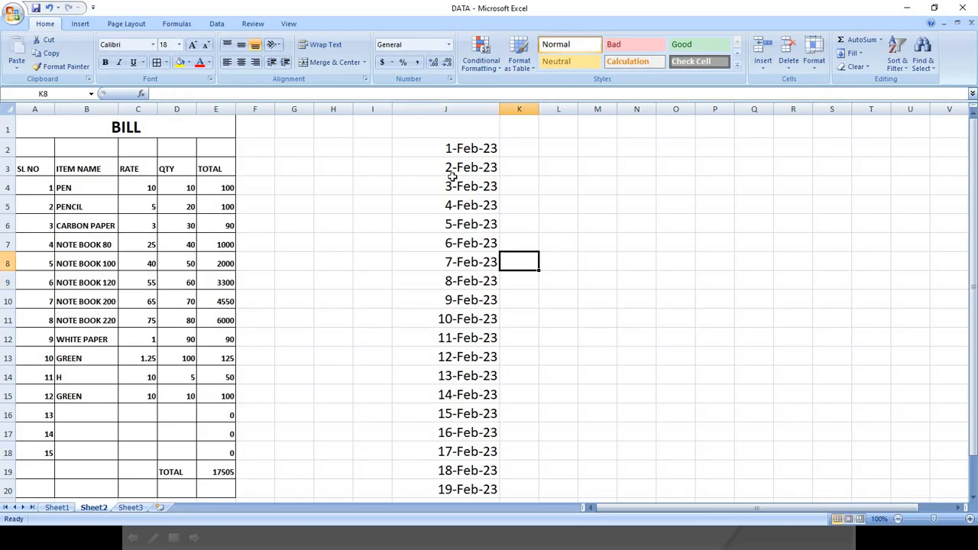
# Step: Undo the date-list edits and the earlier formatting changes on Sheet2, back to the plain bill table with its values displayed
pyautogui.click(421, 145)
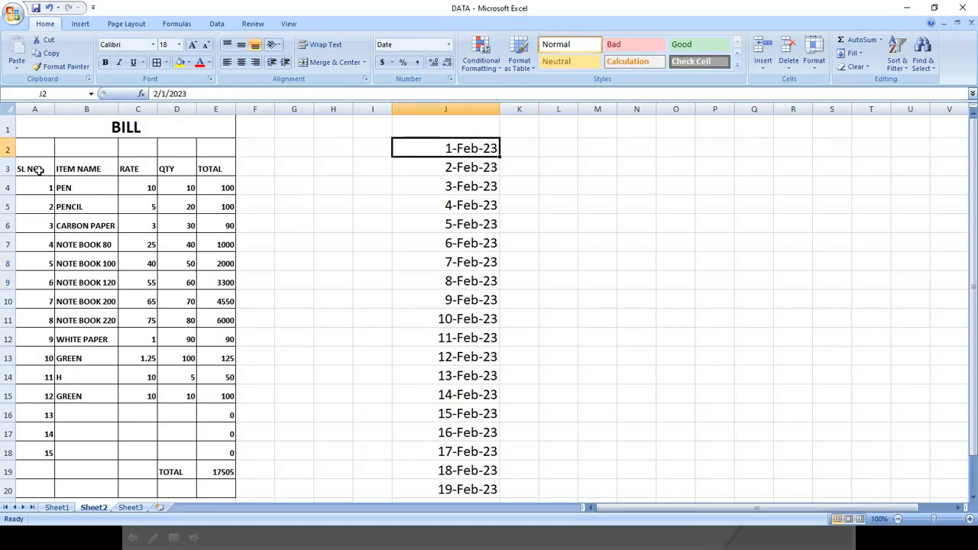
pyautogui.moveTo(30, 168); pyautogui.dragTo(115, 264)
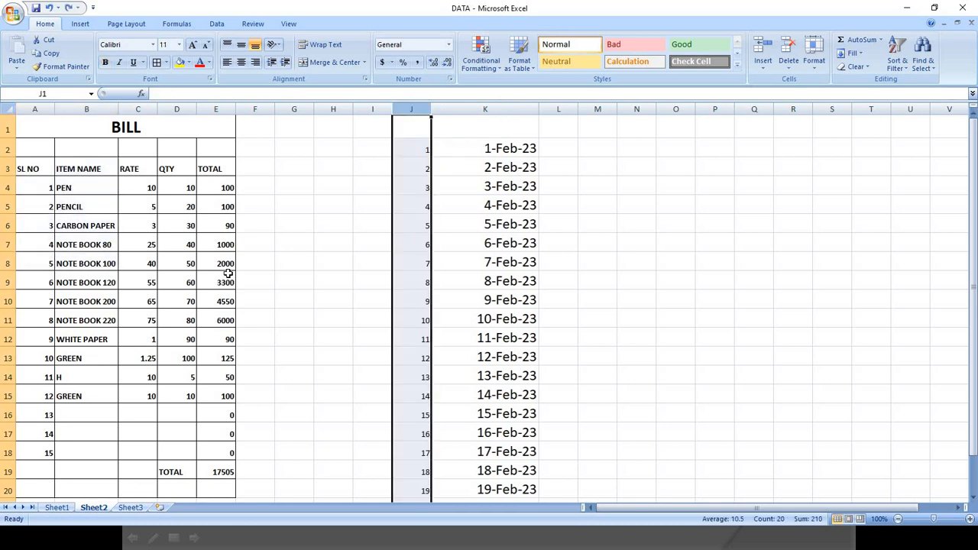
pyautogui.hotkey('ctrl', 'z')
pyautogui.hotkey('ctrl', 'z')
pyautogui.hotkey('ctrl', 'z')
pyautogui.hotkey('ctrl', 'z')
pyautogui.hotkey('ctrl', 'z')
pyautogui.hotkey('ctrl', 'z')
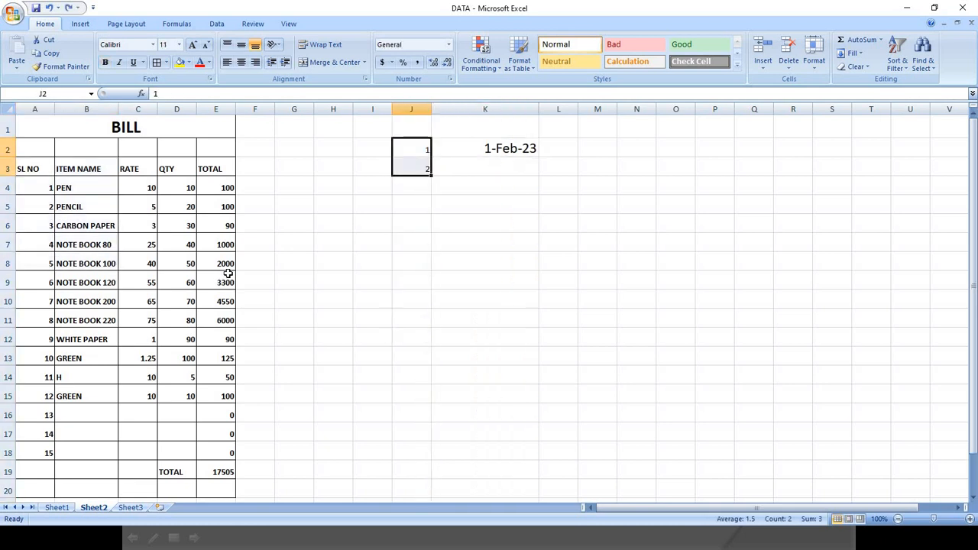
pyautogui.hotkey('ctrl', 'z')
pyautogui.hotkey('ctrl', 'z')
pyautogui.hotkey('ctrl', 'z')
pyautogui.hotkey('ctrl', 'z')
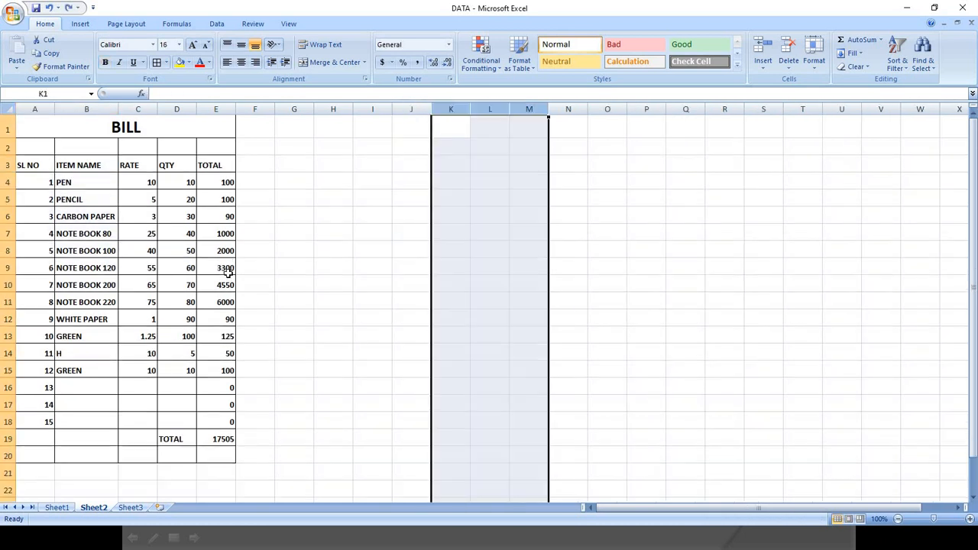
pyautogui.hotkey('ctrl', 'z')
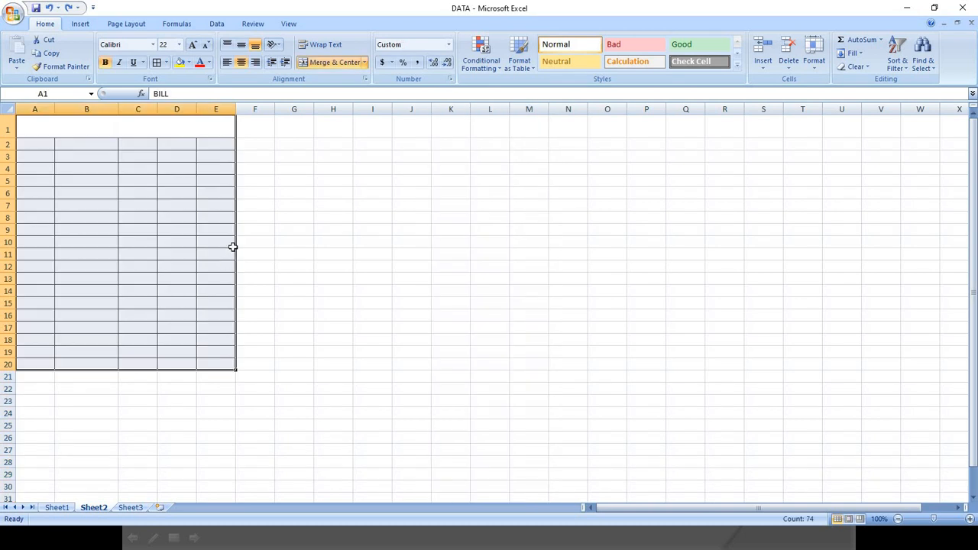
pyautogui.click(279, 217)
# Step: Copy the bill data in A3:E20 and paste it transposed starting at cell I3
pyautogui.moveTo(30, 157); pyautogui.dragTo(221, 359)
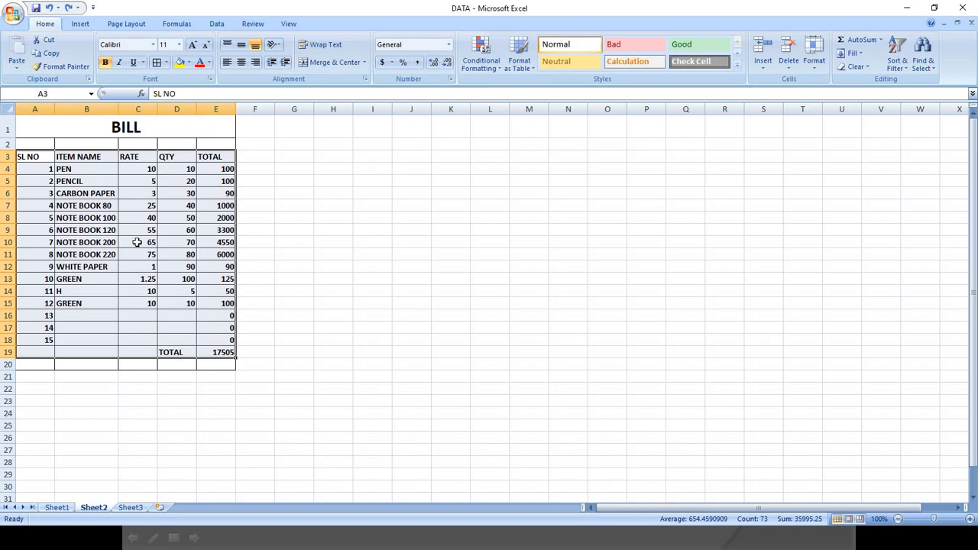
pyautogui.moveTo(309, 153); pyautogui.dragTo(569, 409)
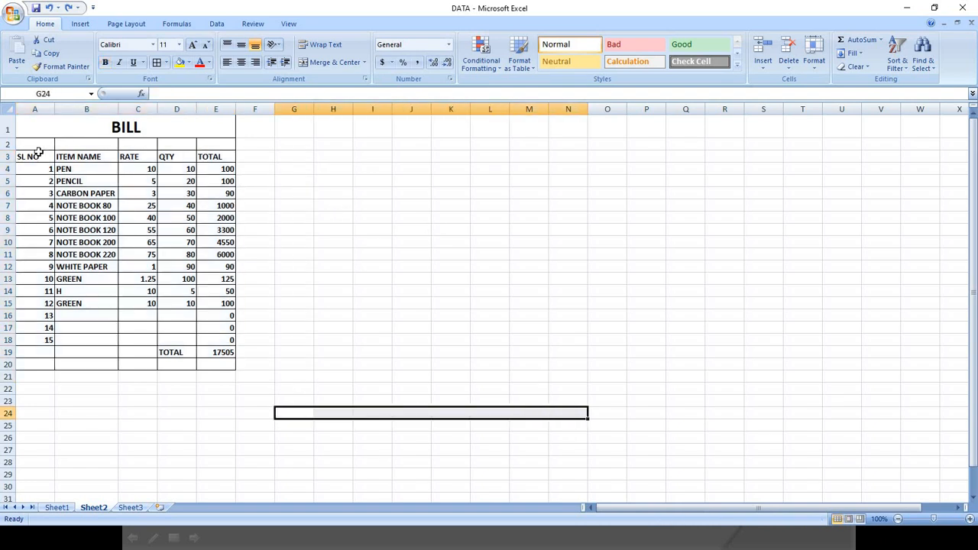
pyautogui.moveTo(38, 155); pyautogui.dragTo(216, 365)
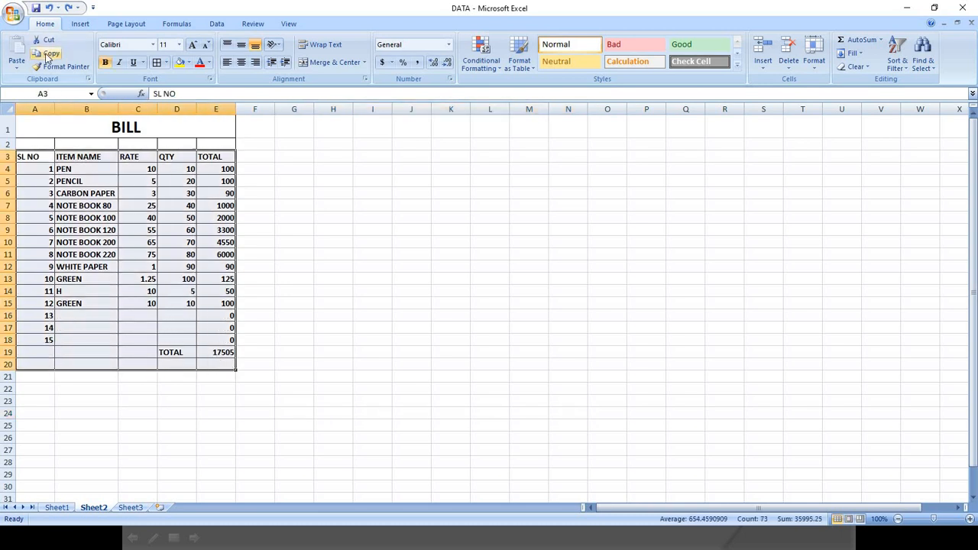
pyautogui.click(47, 55)
pyautogui.click(385, 157)
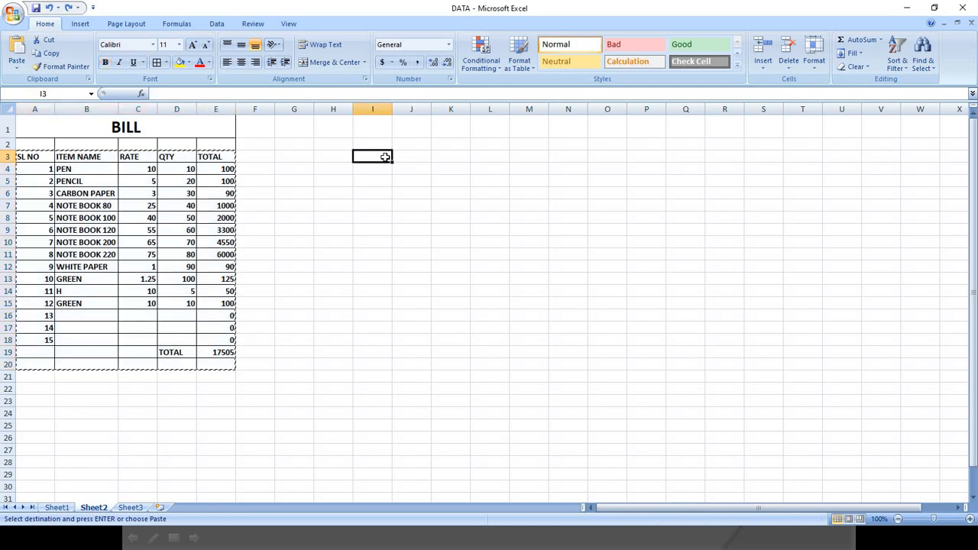
pyautogui.click(17, 69)
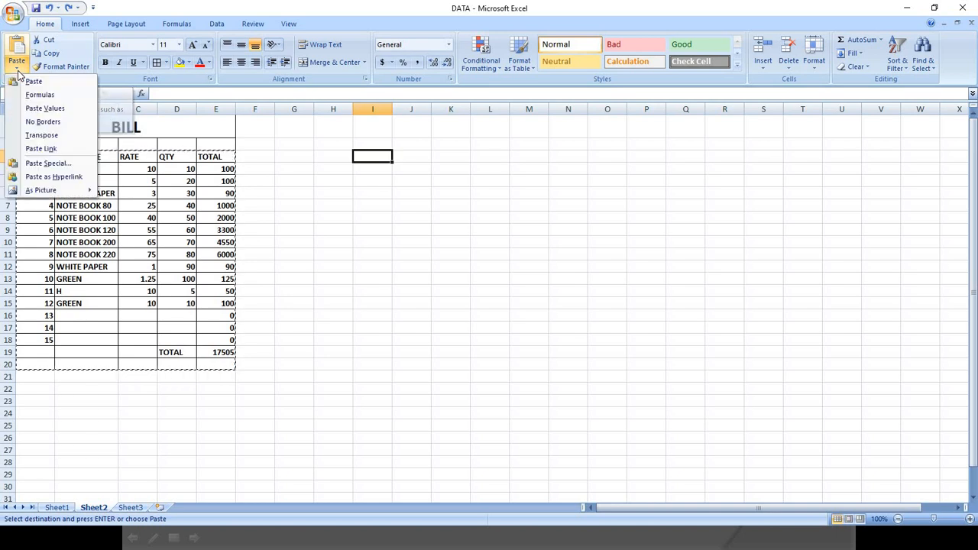
pyautogui.click(61, 135)
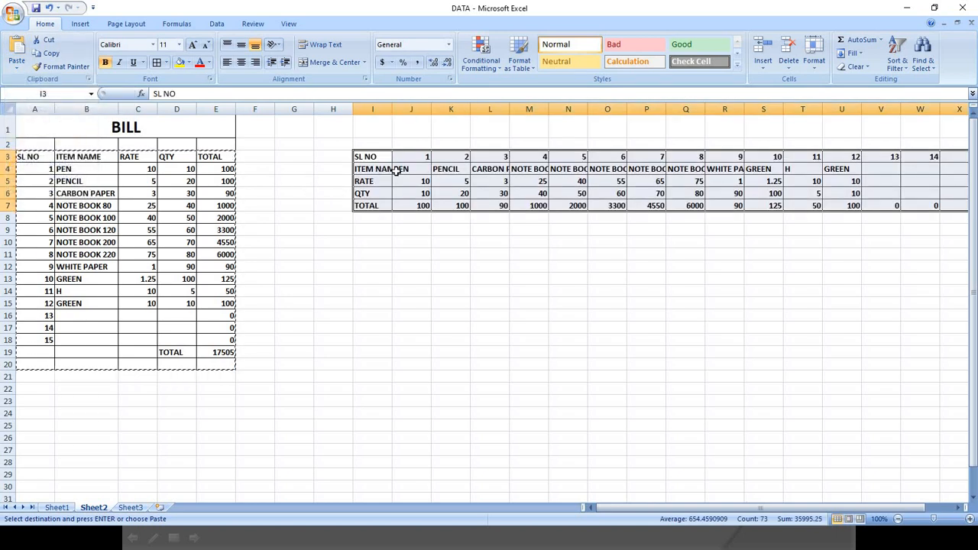
# Step: Fit the widths of columns I and J to the contents of the transposed table
pyautogui.click(399, 193)
pyautogui.moveTo(393, 110); pyautogui.dragTo(427, 107)
pyautogui.click(431, 169)
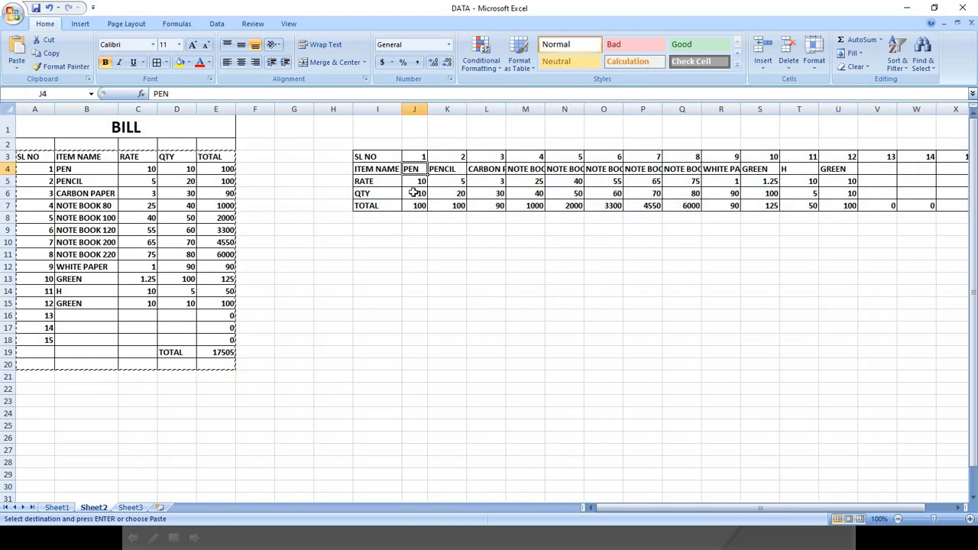
# Step: Compare the original table's column headings in row 3 with the row headings and item values of the transposed table
pyautogui.click(42, 158)
pyautogui.click(84, 157)
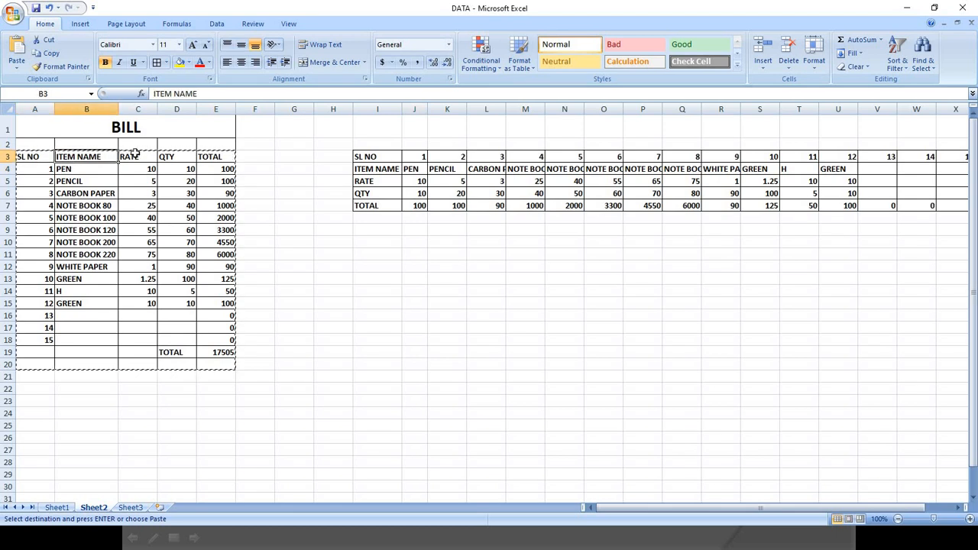
pyautogui.click(149, 157)
pyautogui.click(169, 157)
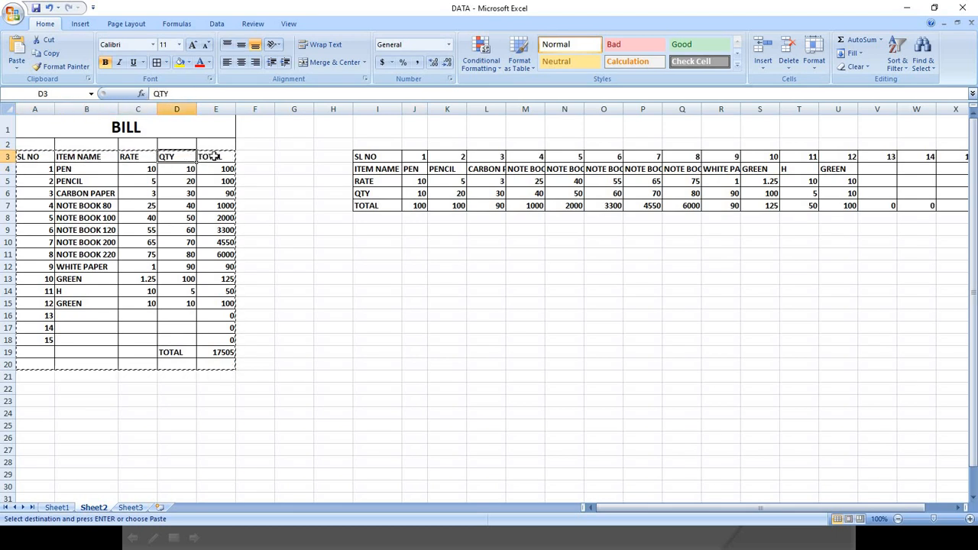
pyautogui.click(208, 156)
pyautogui.click(372, 156)
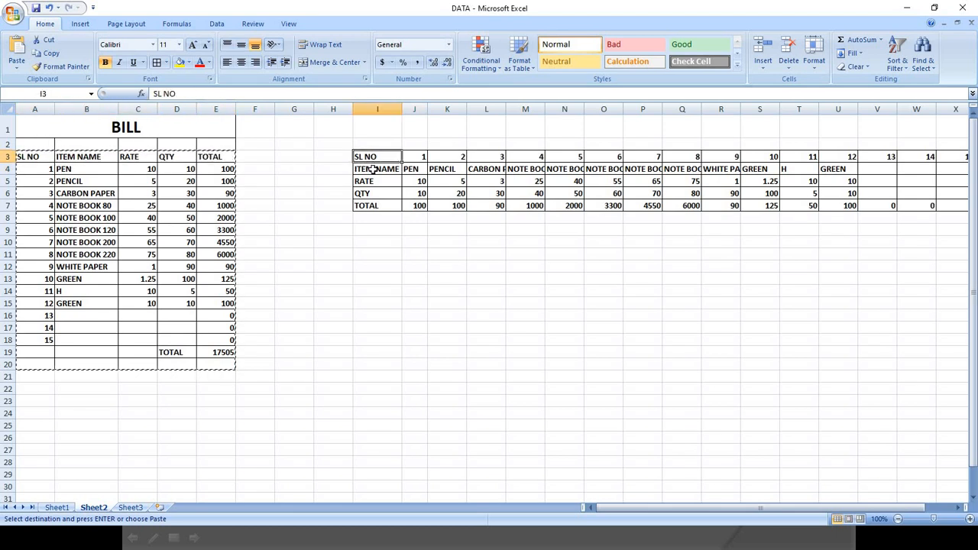
pyautogui.click(382, 170)
pyautogui.click(385, 183)
pyautogui.click(388, 205)
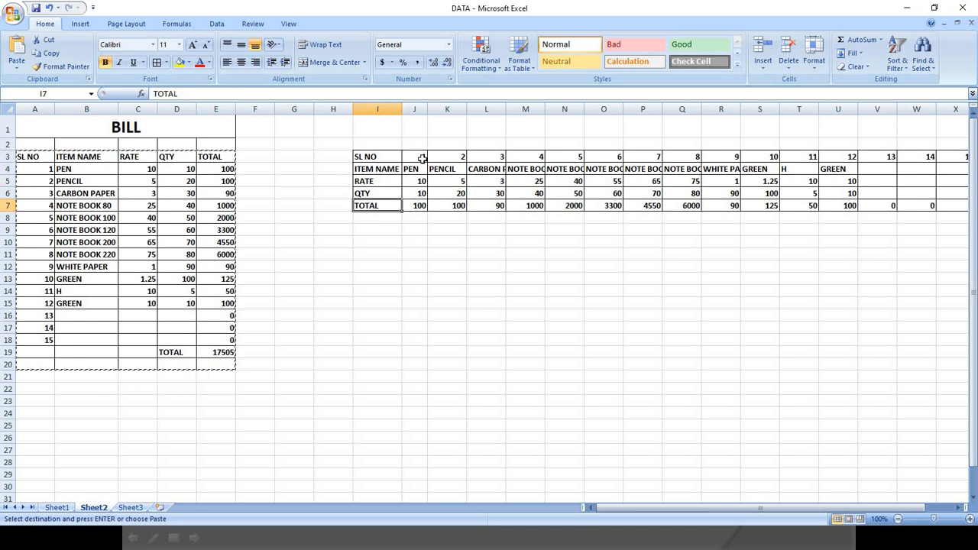
pyautogui.moveTo(424, 157); pyautogui.dragTo(423, 205)
pyautogui.click(488, 205)
pyautogui.click(558, 180)
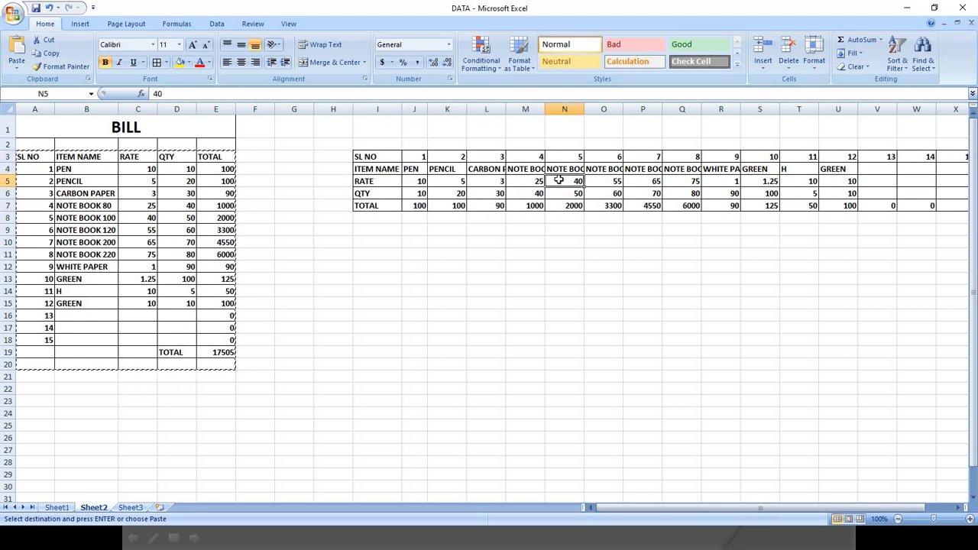
pyautogui.click(503, 191)
pyautogui.click(386, 156)
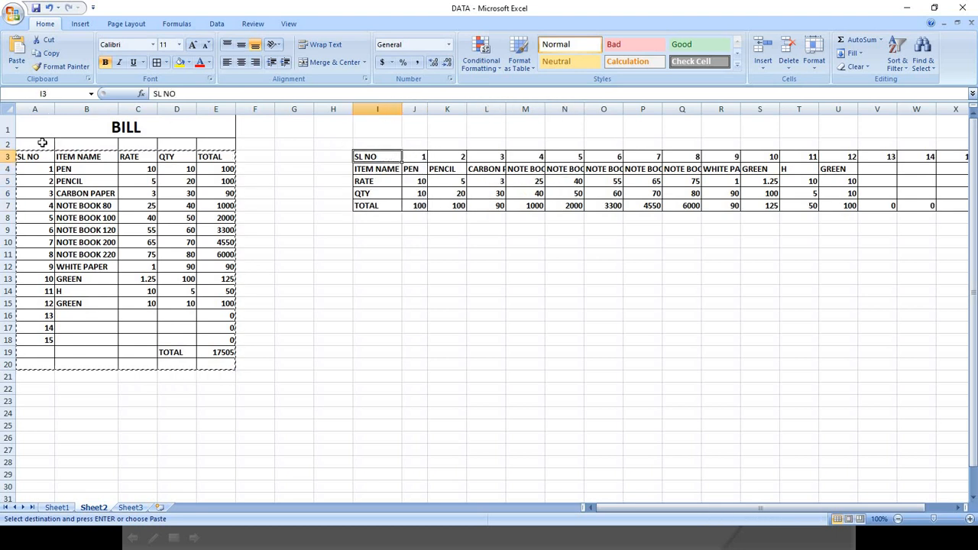
# Step: Clear the original bill data in A2:E21 and check the transposed copy that remains
pyautogui.moveTo(42, 143); pyautogui.dragTo(233, 374)
pyautogui.press('Delete')
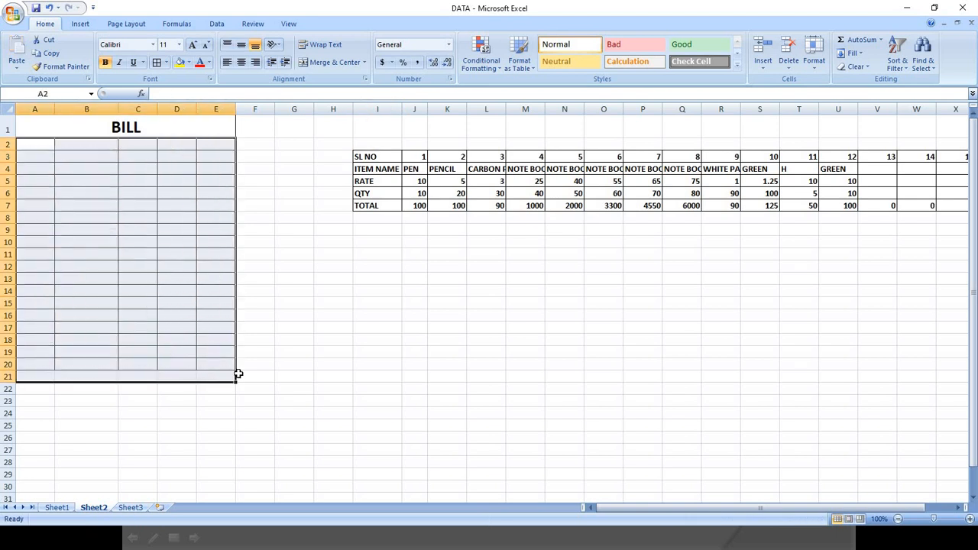
pyautogui.click(431, 217)
pyautogui.click(446, 170)
pyautogui.click(417, 145)
pyautogui.click(368, 158)
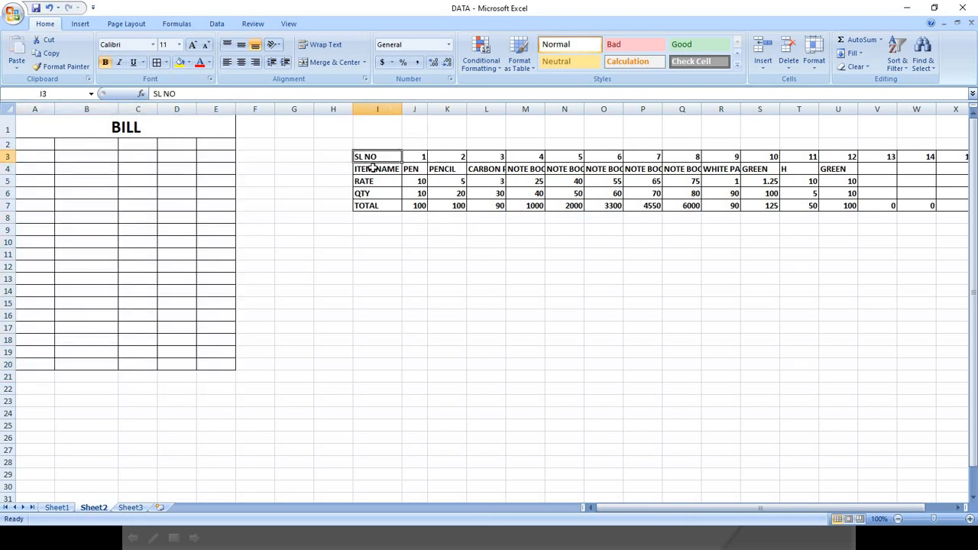
pyautogui.click(367, 194)
pyautogui.click(373, 167)
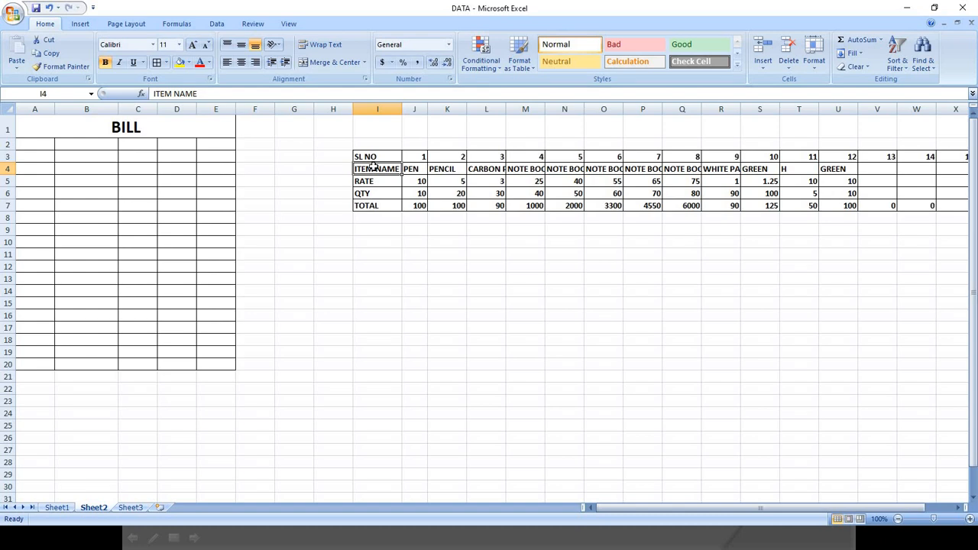
# Step: Advance the PowerPoint slide show to the slide about 10 sheets on a single click and return to the DATA workbook in Excel
pyautogui.hotkey('alt', 'Tab')
pyautogui.hotkey('alt', 'Tab')
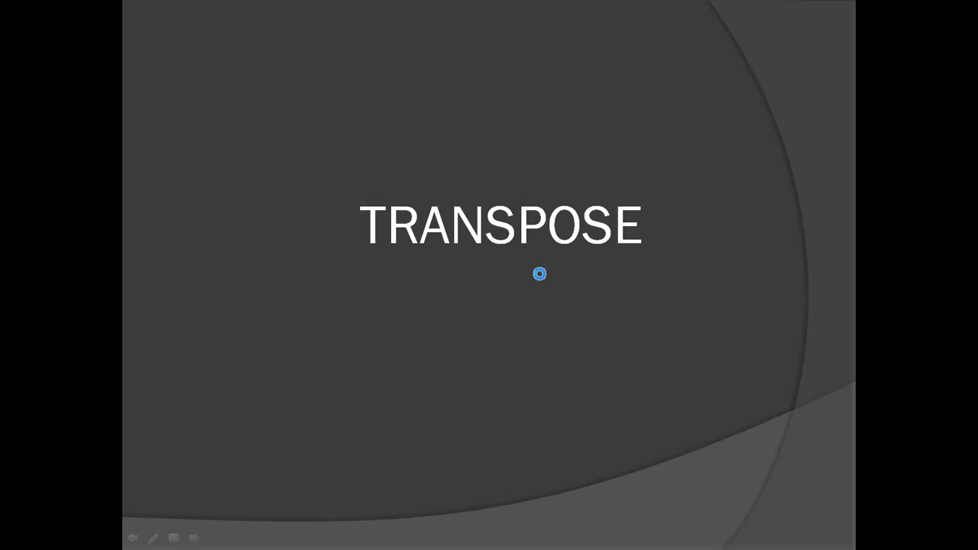
pyautogui.click(539, 273)
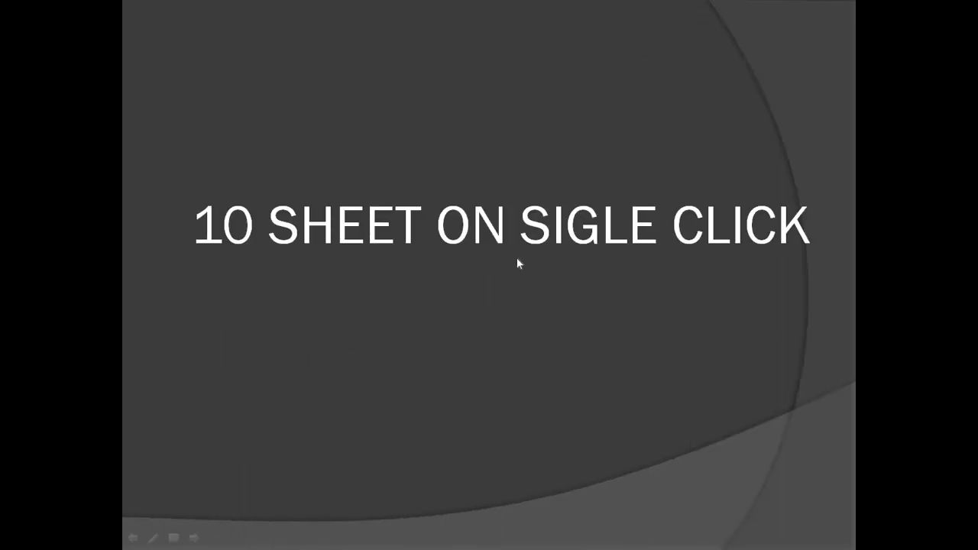
pyautogui.hotkey('alt', 'Tab')
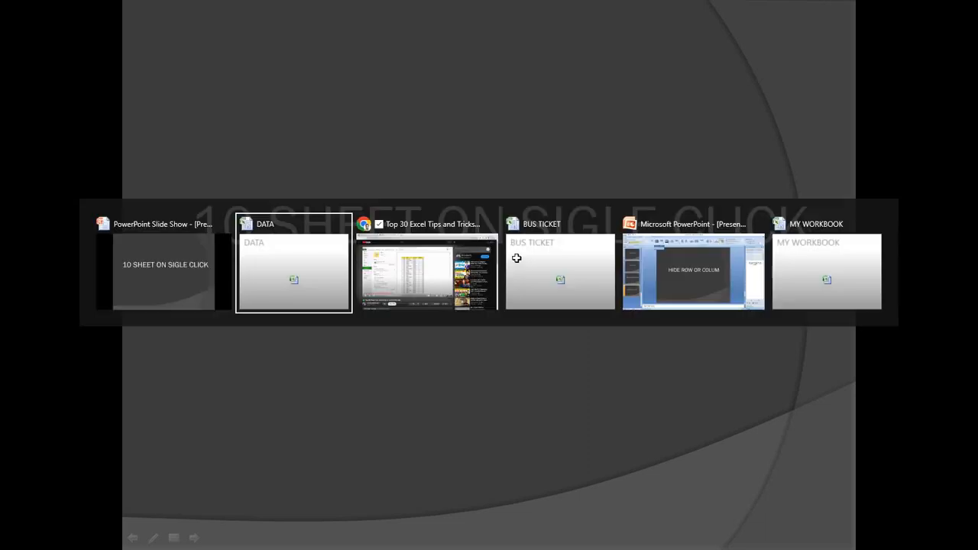
pyautogui.click(485, 267)
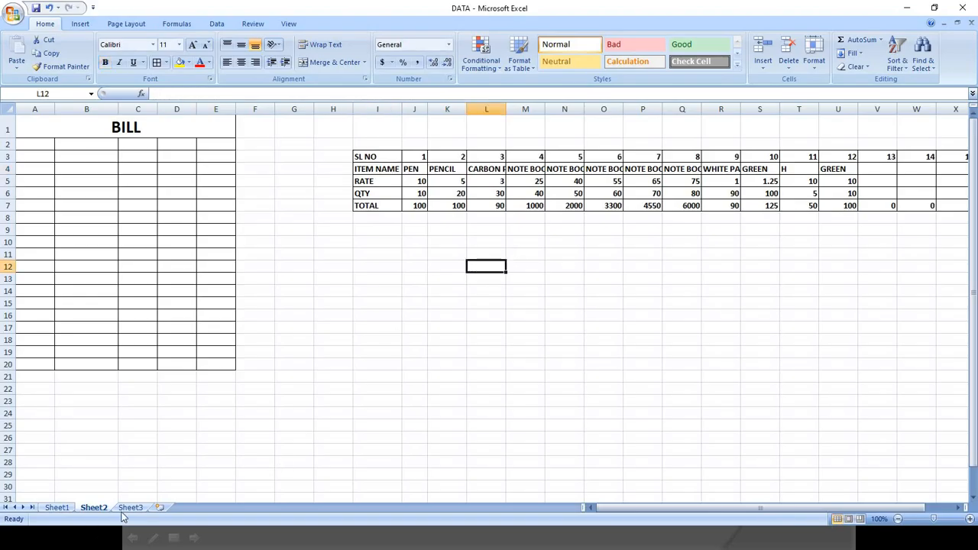
# Step: Open the empty Sheet3 and enter the heading NAME OF COURSE in A1
pyautogui.click(56, 508)
pyautogui.click(93, 508)
pyautogui.click(130, 508)
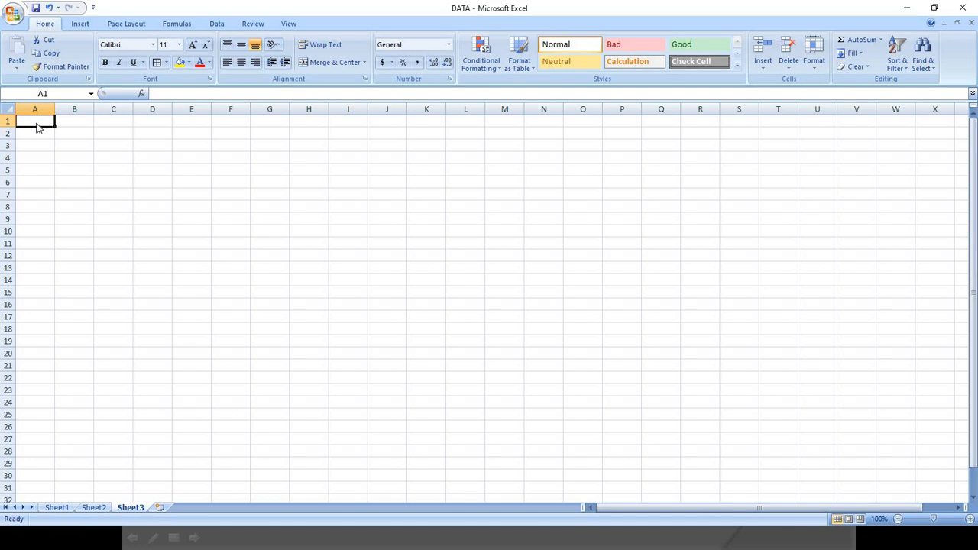
pyautogui.write('NAME')
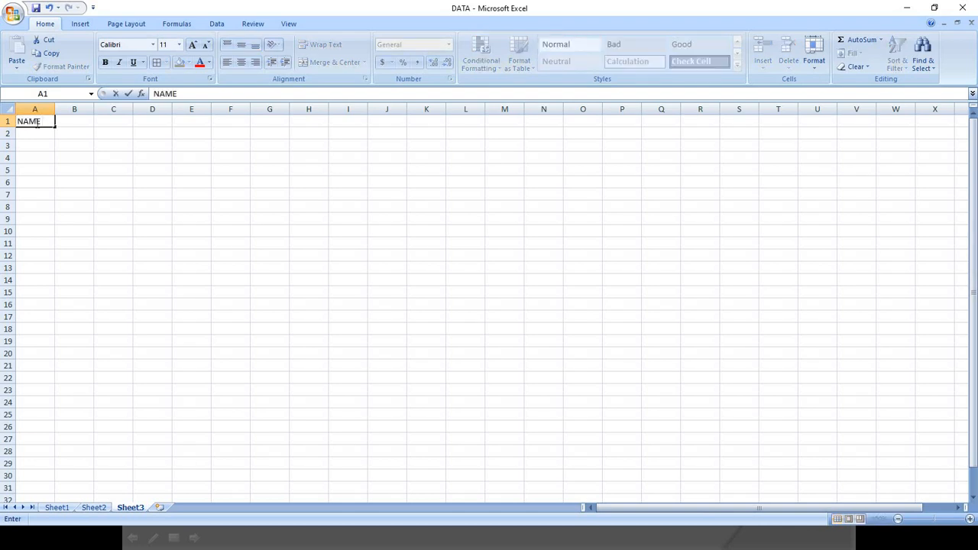
pyautogui.write(' OF COURSE')
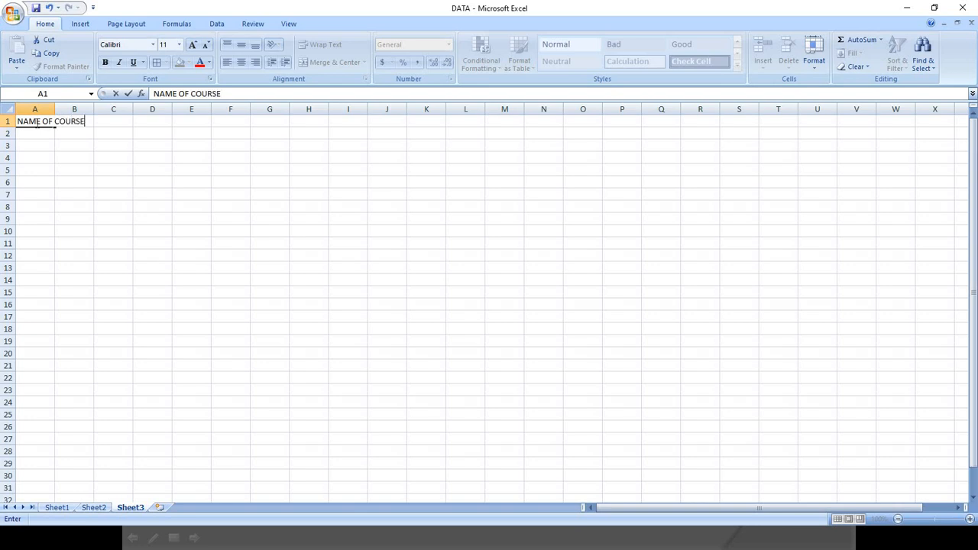
pyautogui.click(63, 151)
# Step: Format all of Sheet3 as bold, size 16 text and fit column A to its heading
pyautogui.click(8, 109)
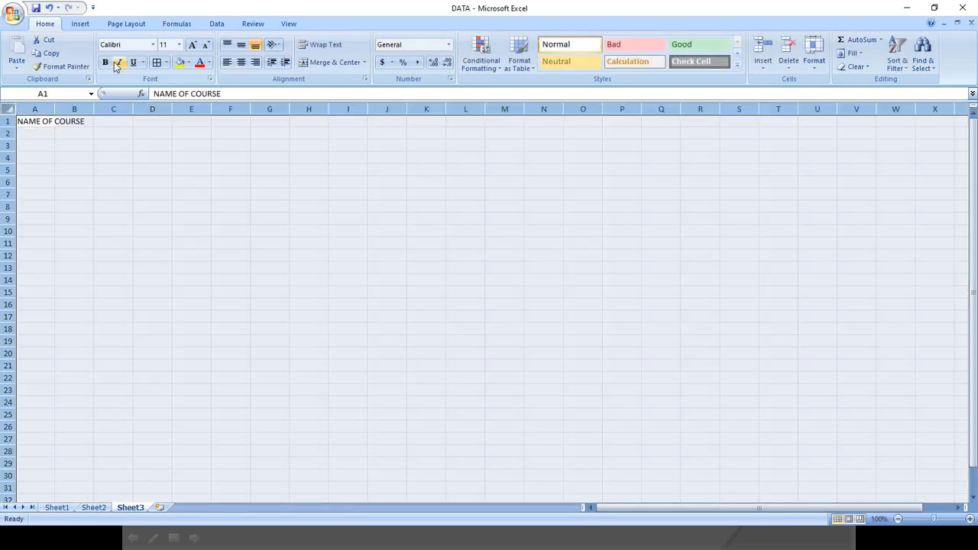
pyautogui.click(192, 44)
pyautogui.click(191, 44)
pyautogui.click(191, 44)
pyautogui.click(113, 141)
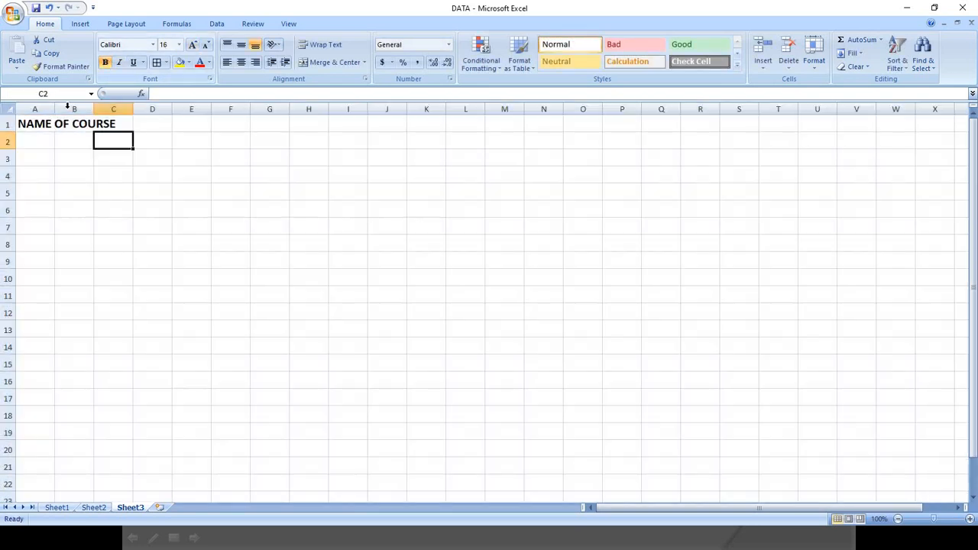
pyautogui.doubleClick(54, 109)
# Step: Enter the courses MS WORD, MS EXCEL and PPT below the heading in A2 to A4
pyautogui.click(68, 140)
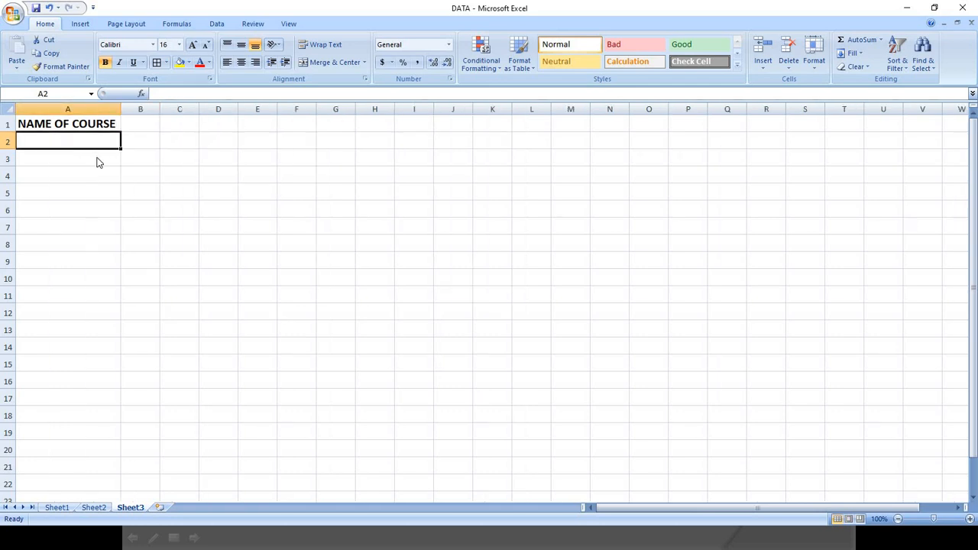
pyautogui.write('MS WORD')
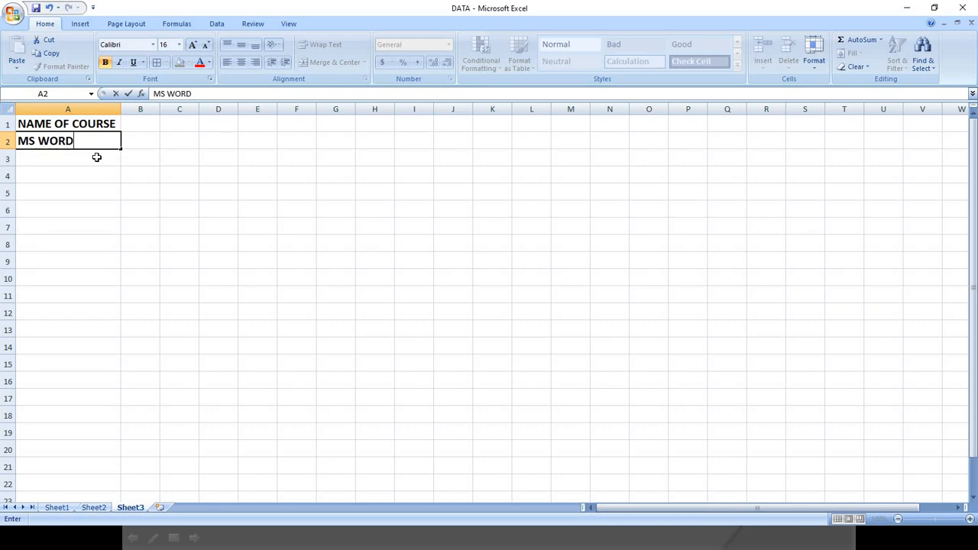
pyautogui.press('Return')
pyautogui.write('MS EXCEL')
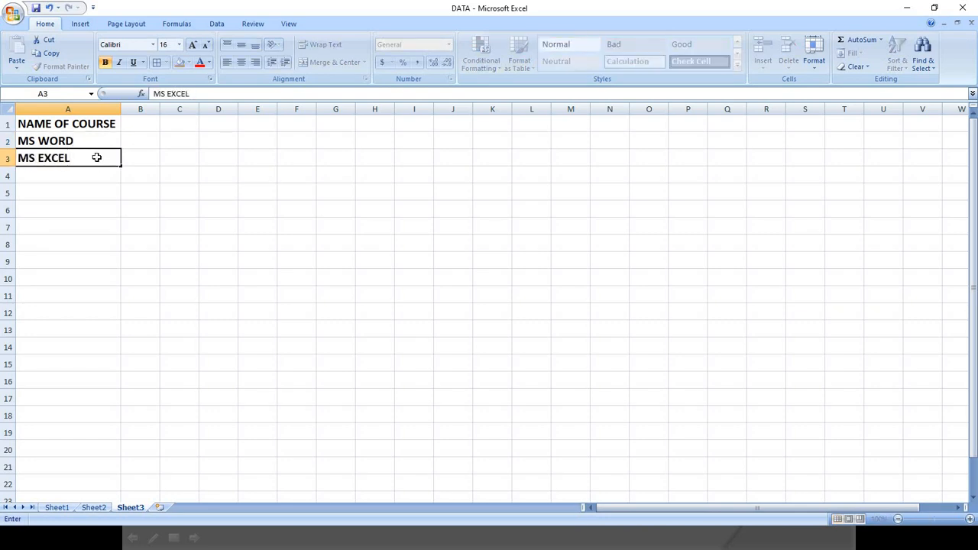
pyautogui.press('Return')
pyautogui.write('PP')
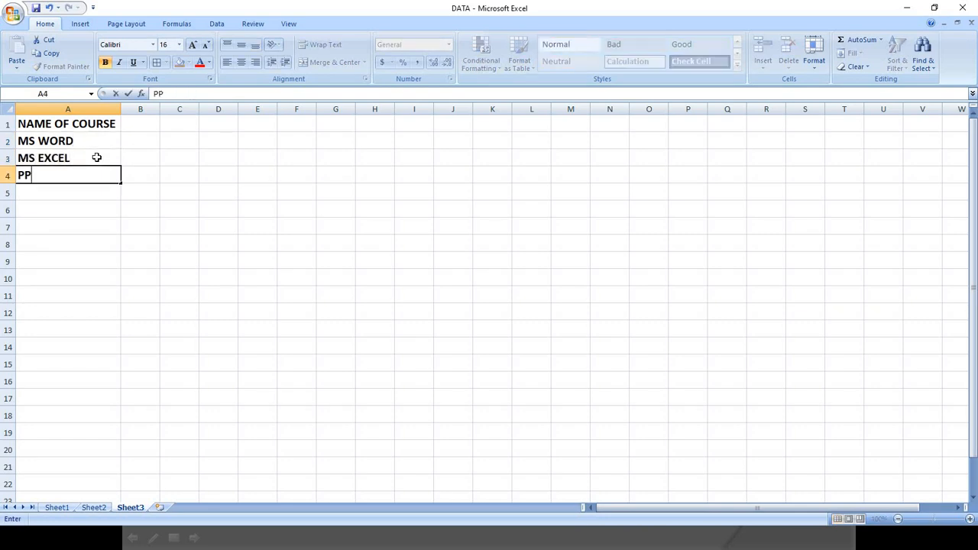
pyautogui.write('T')
pyautogui.press('Return')
# Step: Add PHOTOSHOP to the course list in A5
pyautogui.write('PHOO')
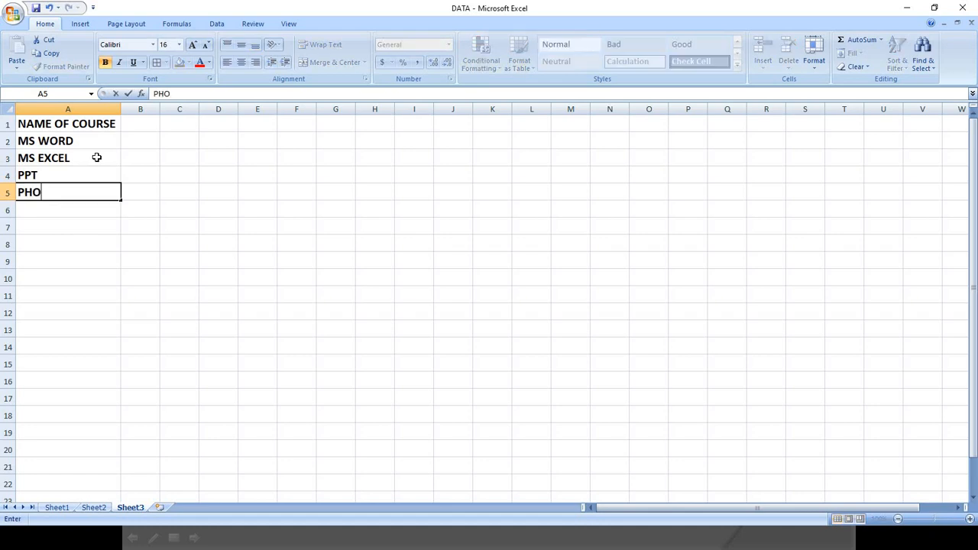
pyautogui.press('BackSpace')
pyautogui.write('TOHSO')
pyautogui.press('BackSpace')
pyautogui.press('BackSpace')
pyautogui.press('BackSpace')
pyautogui.press('BackSpace')
pyautogui.write('SHOP')
pyautogui.press('Return')
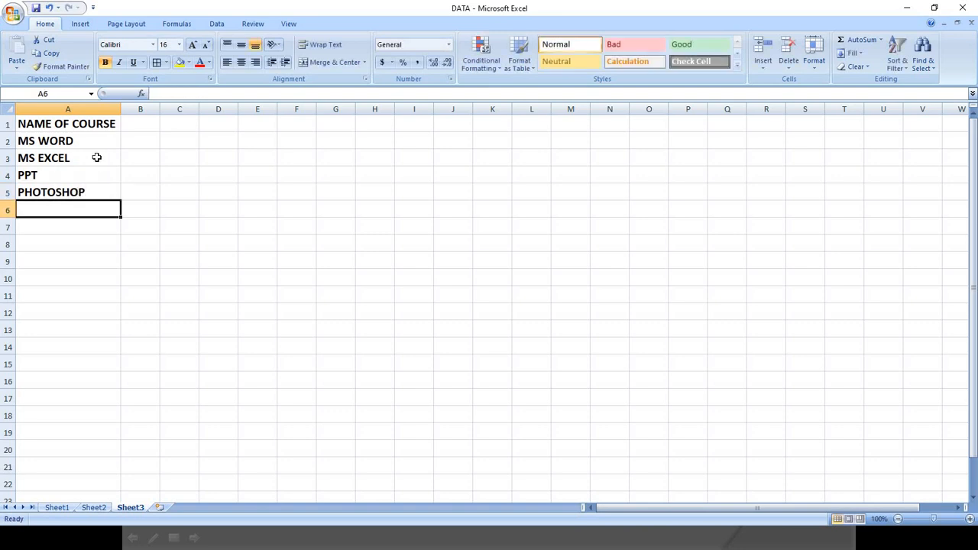
# Step: Complete the course list with TALLY, C, C++ and JAVA in A6 to A9
pyautogui.write('TALLY')
pyautogui.press('Return')
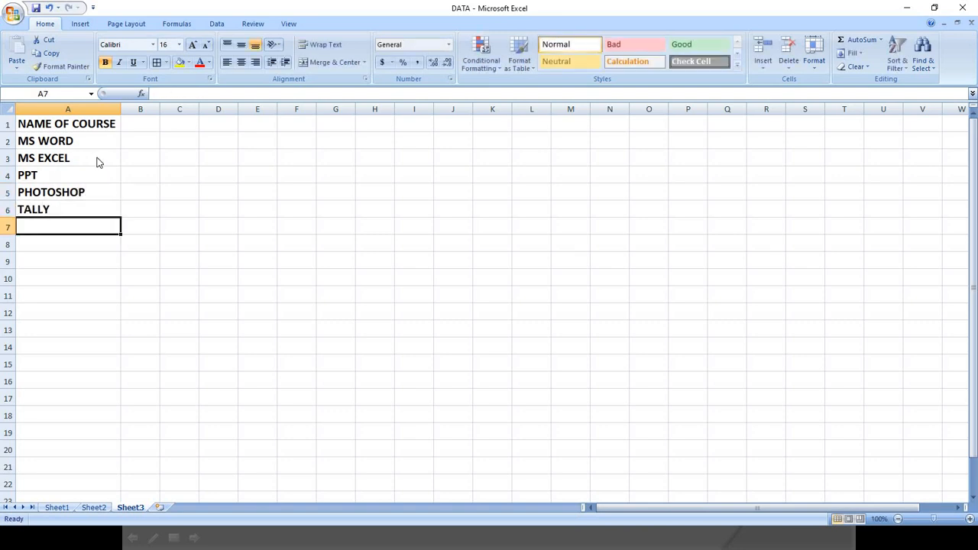
pyautogui.write('C')
pyautogui.press('Return')
pyautogui.write('C++')
pyautogui.press('Return')
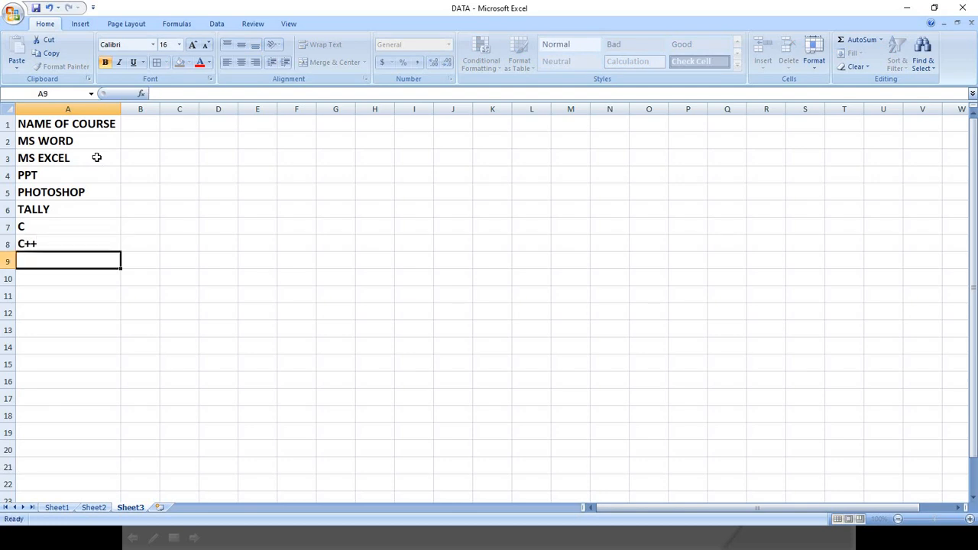
pyautogui.write('JAB')
pyautogui.press('BackSpace')
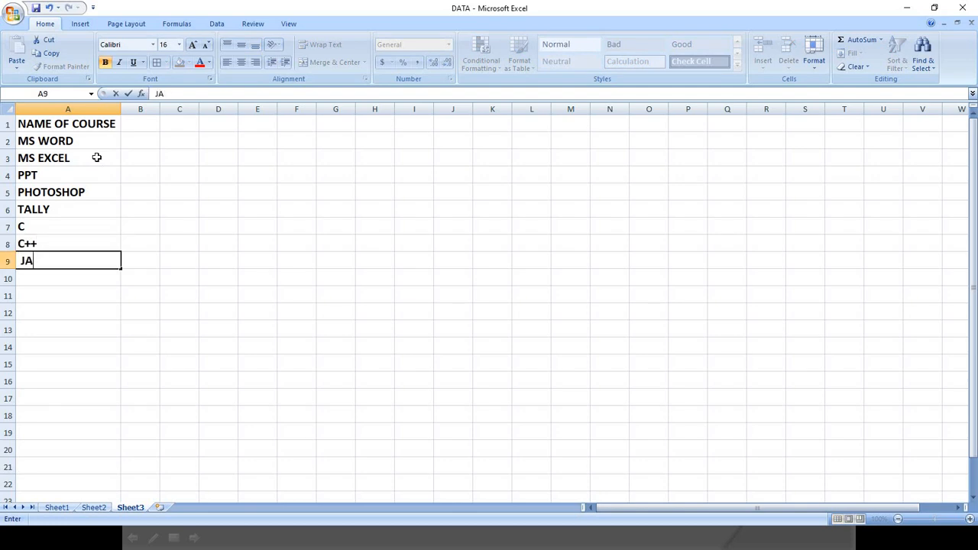
pyautogui.write('VA')
pyautogui.click(188, 211)
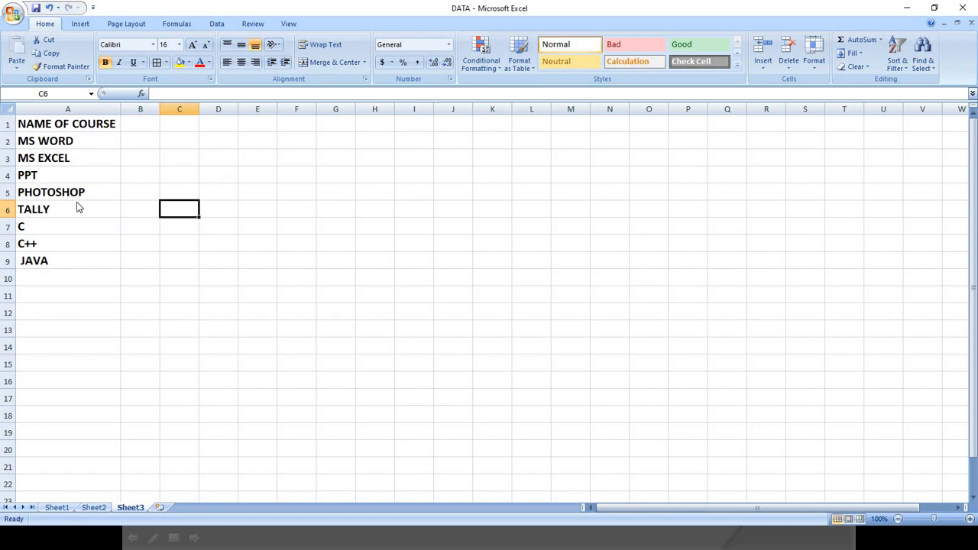
# Step: Go through the course entries one by one from A2 to A9
pyautogui.click(73, 142)
pyautogui.press('Down')
pyautogui.press('Down')
pyautogui.press('Down')
pyautogui.press('Down')
pyautogui.press('Down')
pyautogui.press('Down')
pyautogui.press('Down')
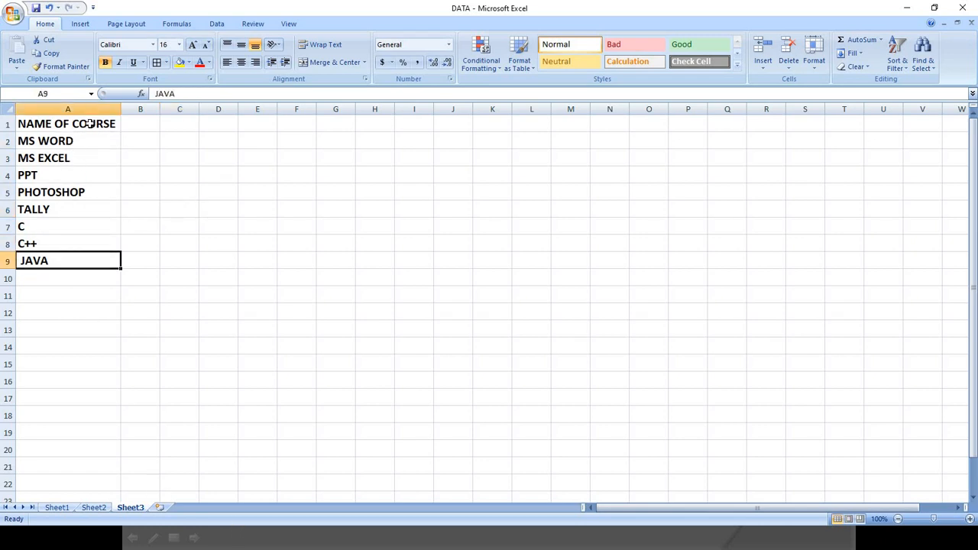
# Step: Create a PivotTable from the course list A1:A9 on a new worksheet
pyautogui.moveTo(89, 123); pyautogui.dragTo(92, 258)
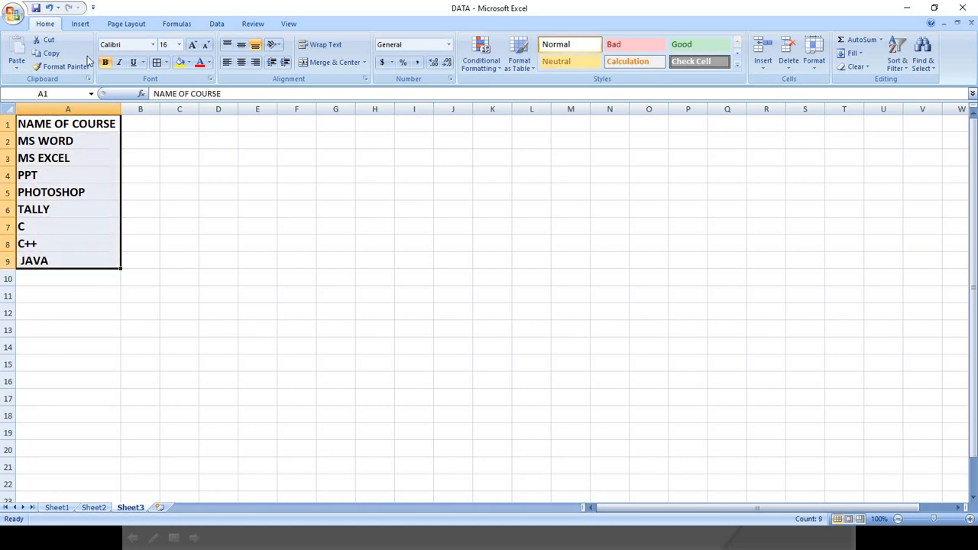
pyautogui.click(80, 24)
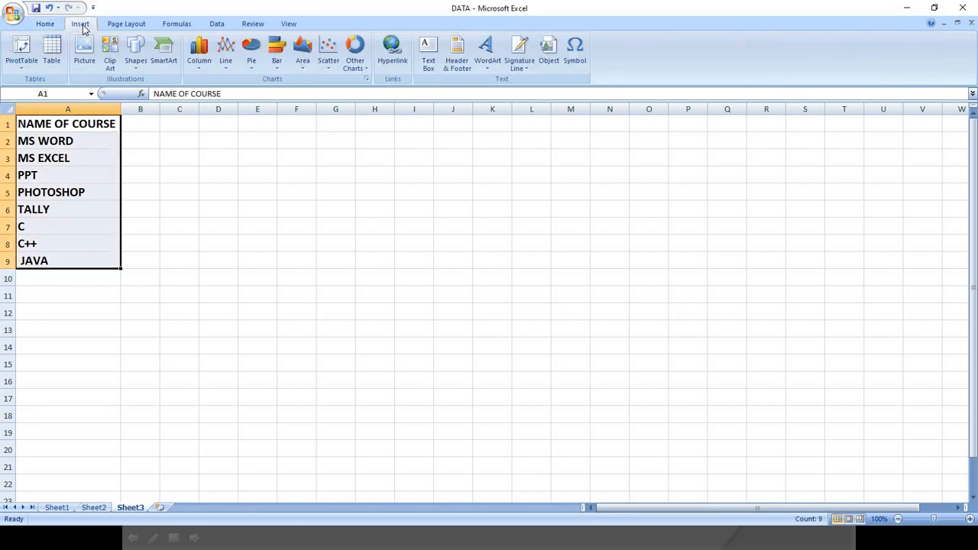
pyautogui.click(23, 65)
pyautogui.click(22, 45)
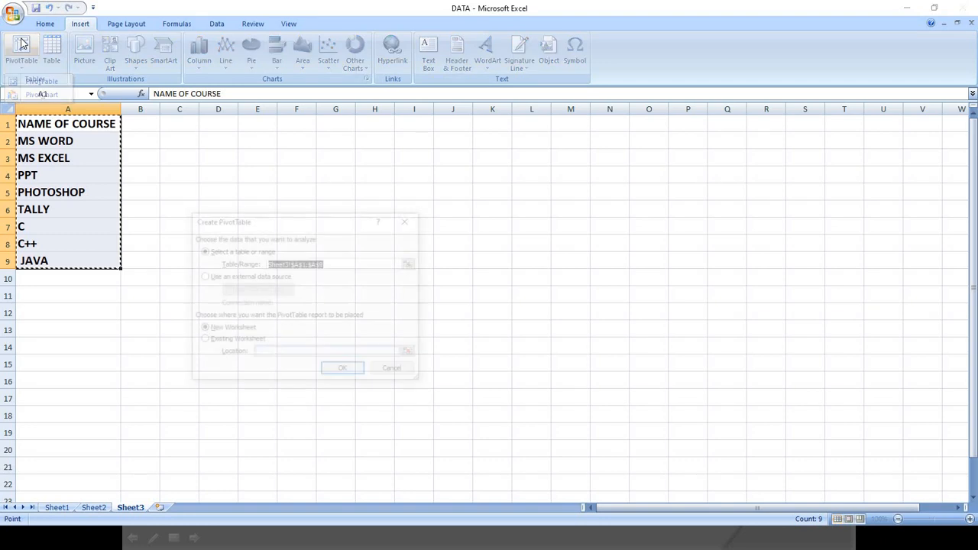
pyautogui.click(347, 372)
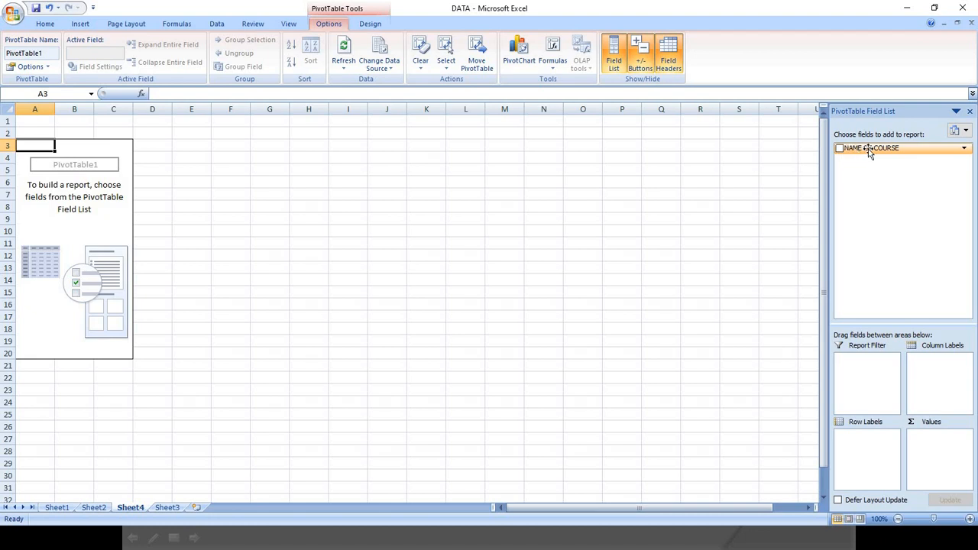
# Step: Use NAME OF COURSE as the PivotTable's report filter and generate a separate report filter page for each course
pyautogui.moveTo(868, 151); pyautogui.dragTo(874, 359)
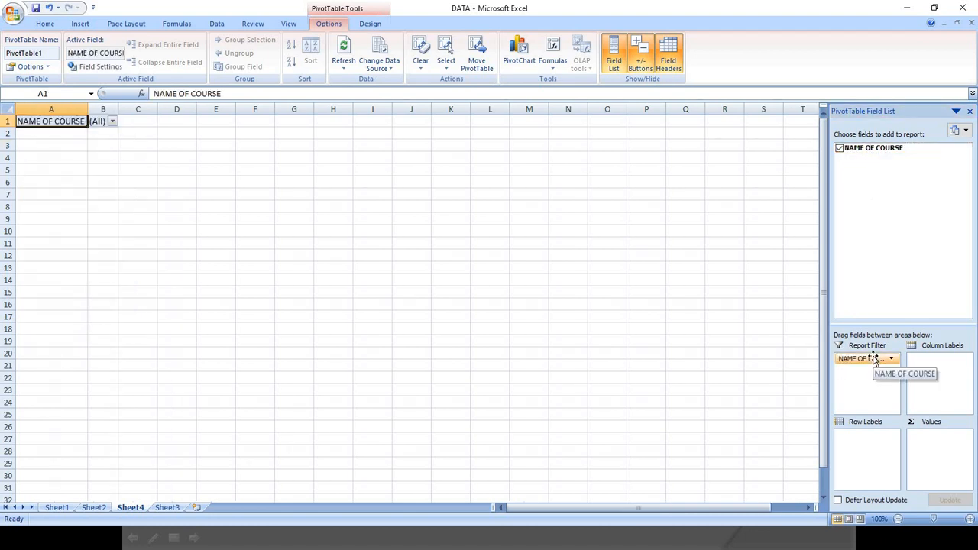
pyautogui.click(47, 68)
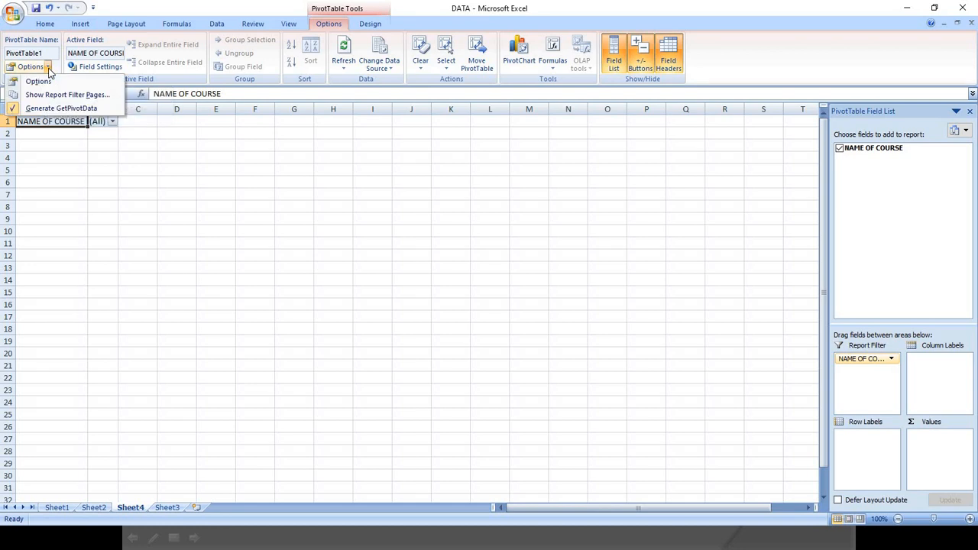
pyautogui.click(98, 93)
pyautogui.click(321, 346)
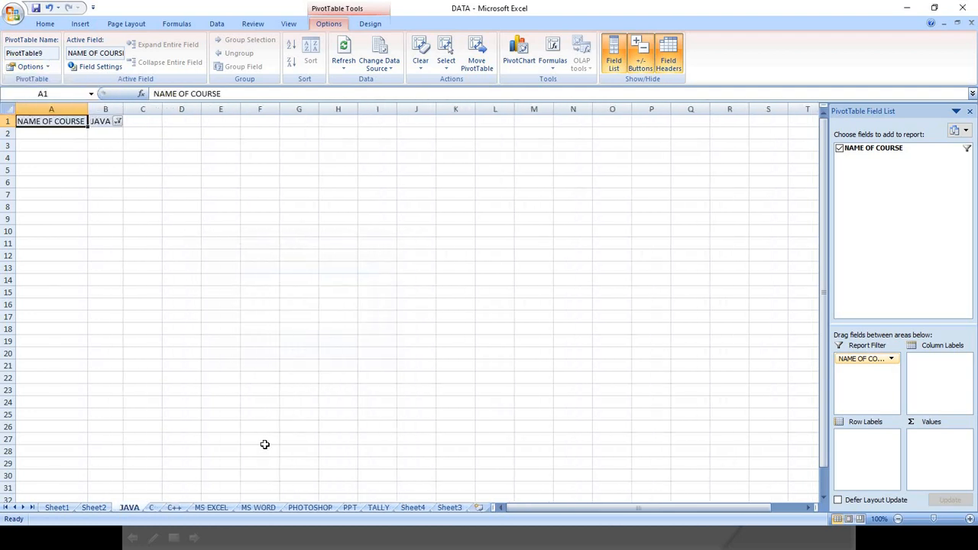
# Step: Look through the generated course sheets as well as Sheet4 and Sheet3, ending on the JAVA sheet
pyautogui.click(151, 508)
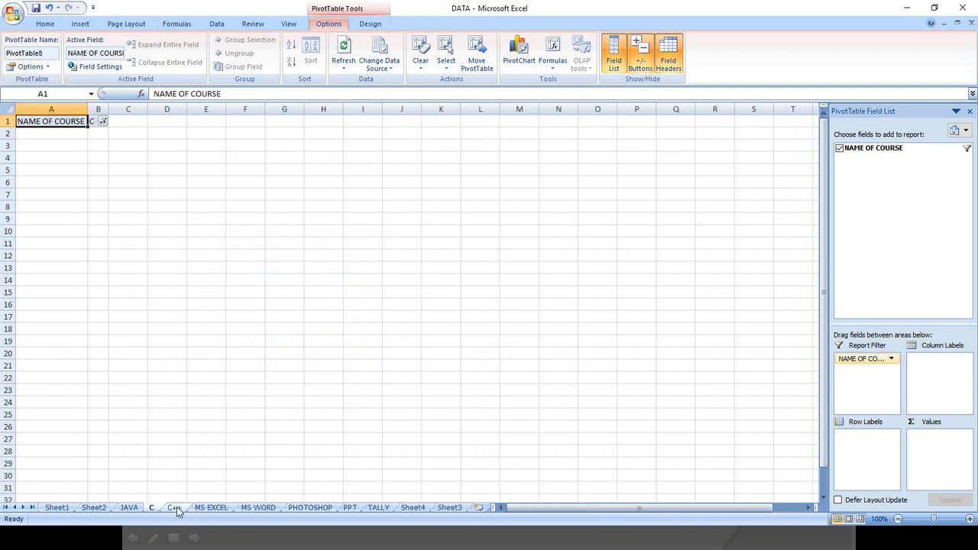
pyautogui.click(175, 508)
pyautogui.click(211, 507)
pyautogui.click(258, 507)
pyautogui.click(309, 507)
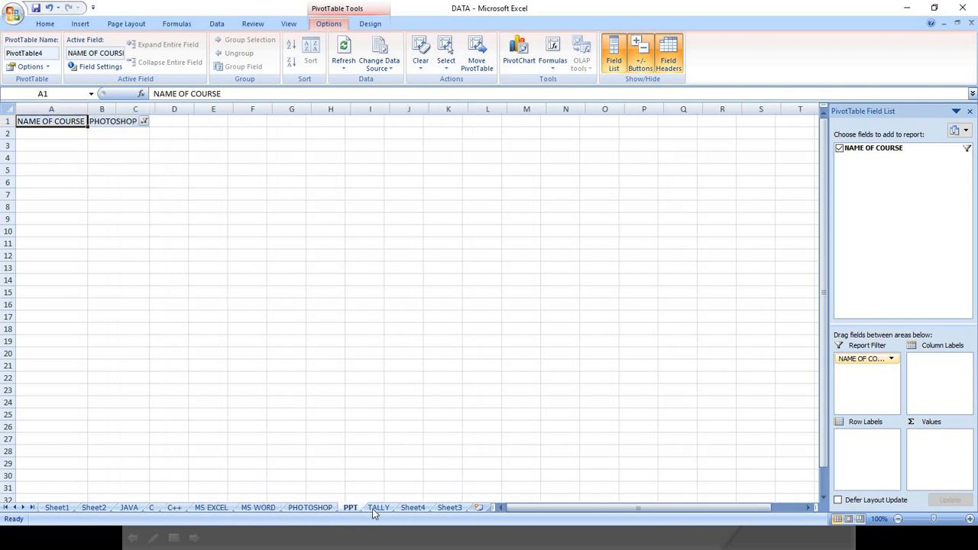
pyautogui.click(349, 507)
pyautogui.click(378, 507)
pyautogui.click(413, 507)
pyautogui.click(449, 507)
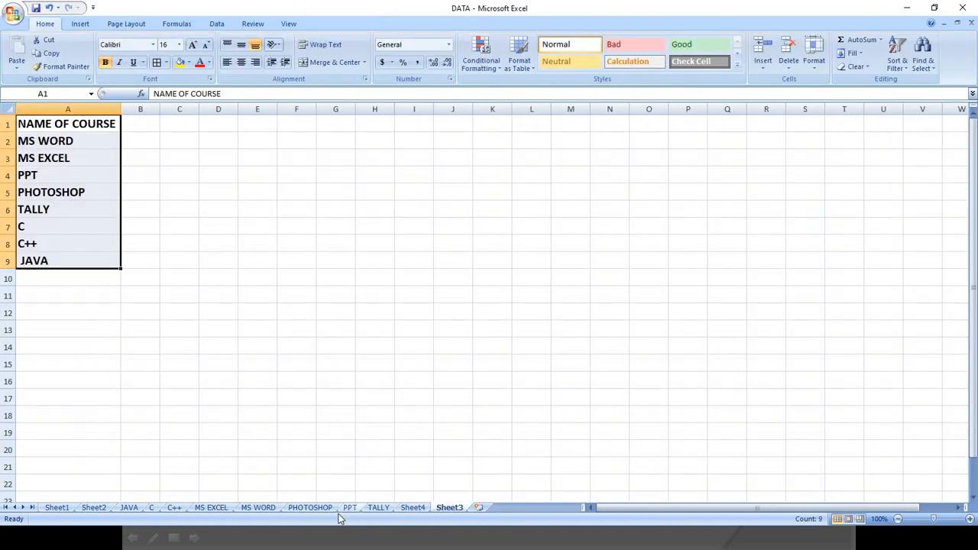
pyautogui.click(309, 507)
pyautogui.click(222, 507)
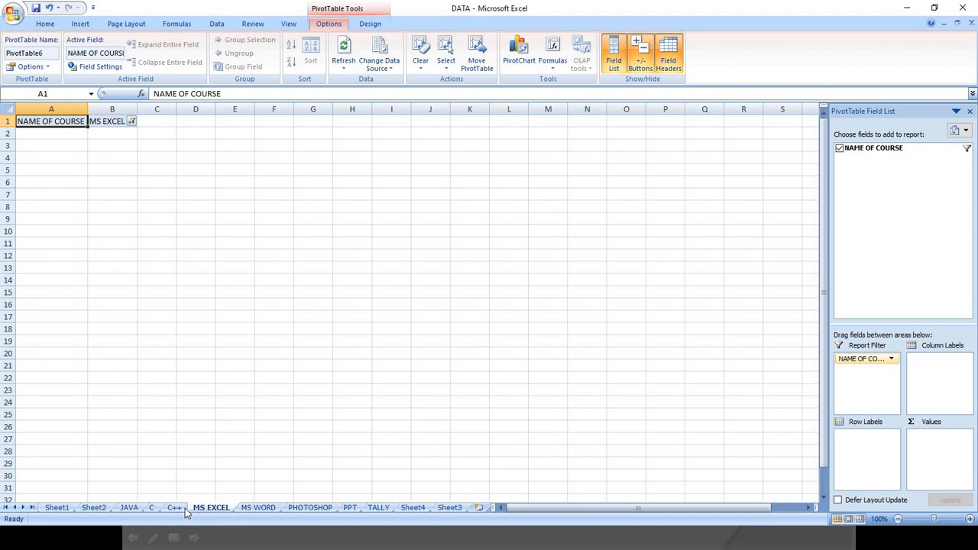
pyautogui.click(174, 507)
pyautogui.click(129, 508)
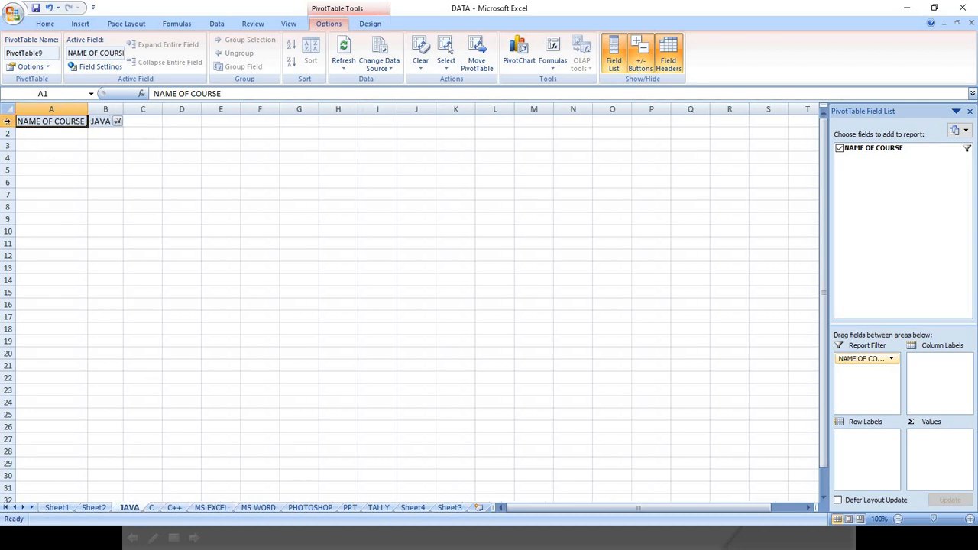
# Step: Group the sheets JAVA through TALLY and try to clear the contents of row 1 on all of them
pyautogui.click(7, 120)
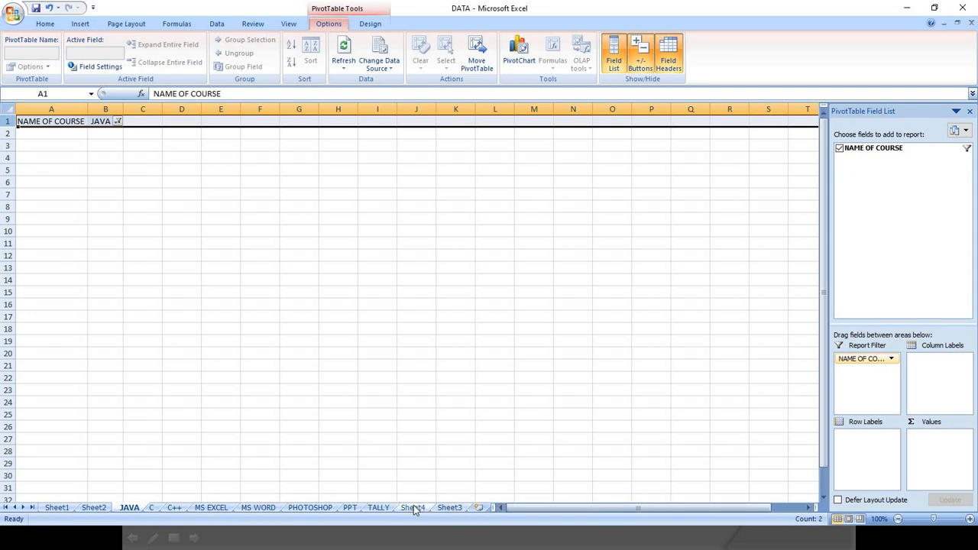
pyautogui.keyDown('shift'); pyautogui.click(386, 507); pyautogui.keyUp('shift')
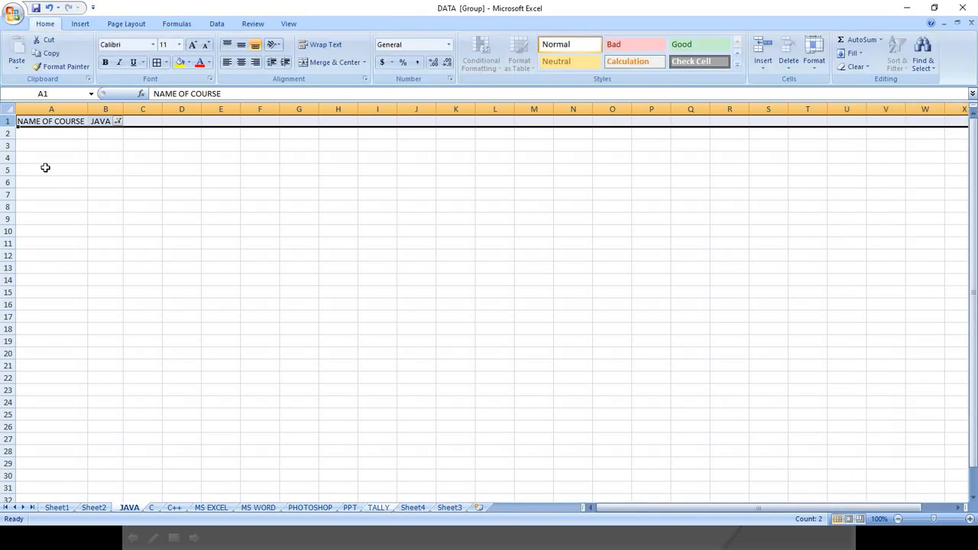
pyautogui.press('Delete')
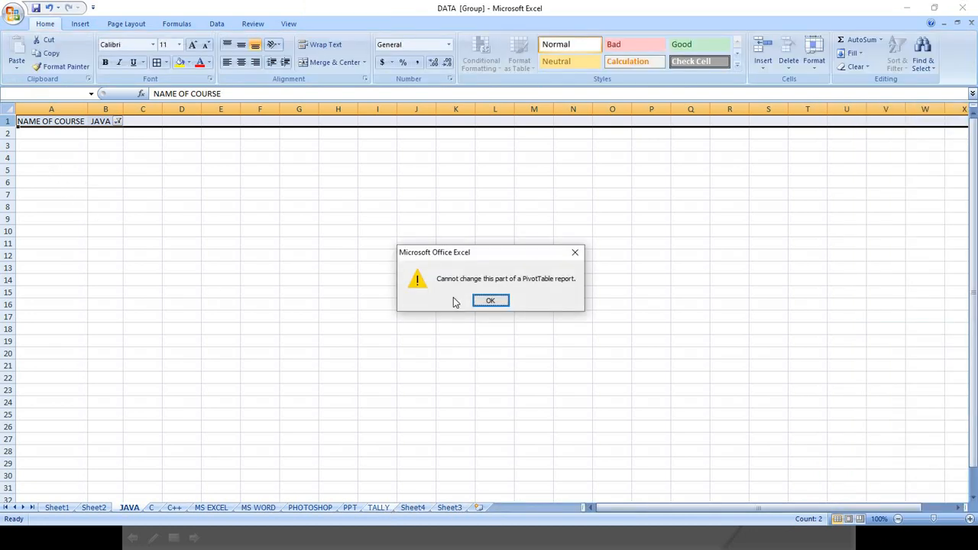
pyautogui.click(490, 301)
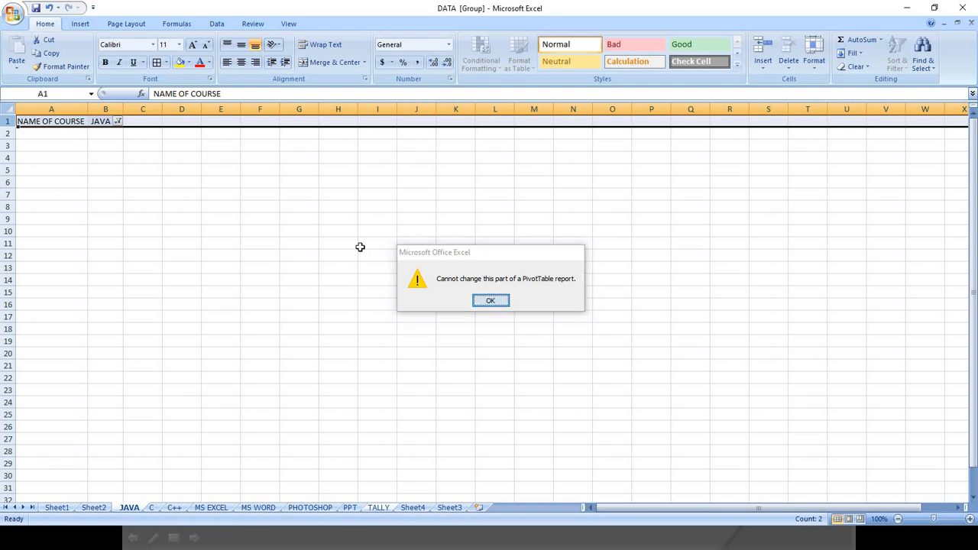
# Step: Hide row 1 on the grouped course sheets, and undo the hiding
pyautogui.rightClick(174, 124)
pyautogui.click(290, 252)
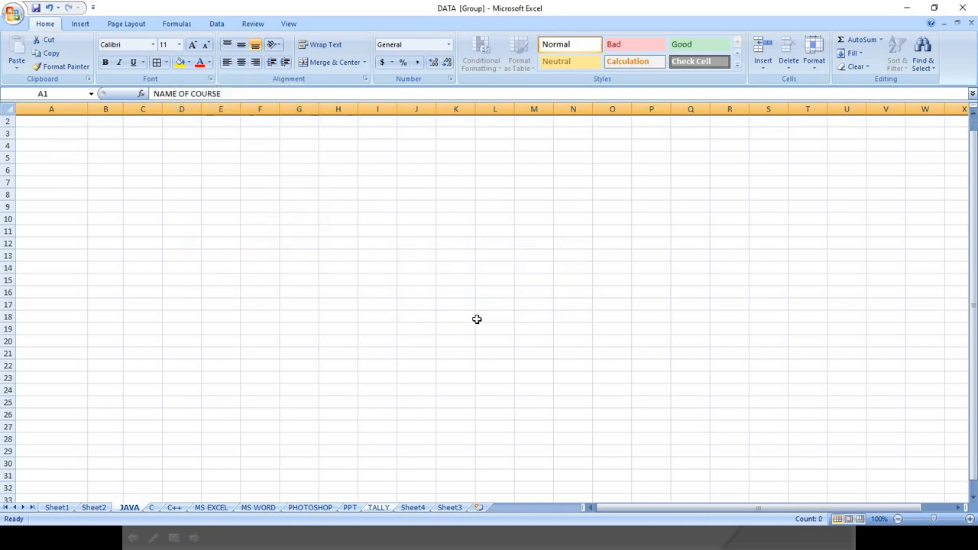
pyautogui.click(476, 318)
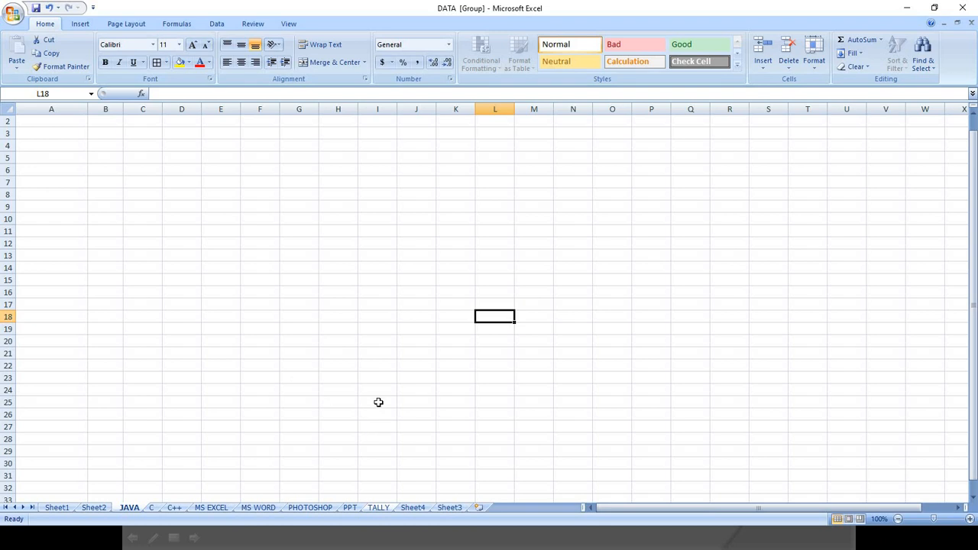
pyautogui.hotkey('ctrl', 'z')
pyautogui.click(246, 484)
# Step: Check row 1 on several course sheets, including C++ and MS EXCEL, and return to the JAVA sheet
pyautogui.click(175, 507)
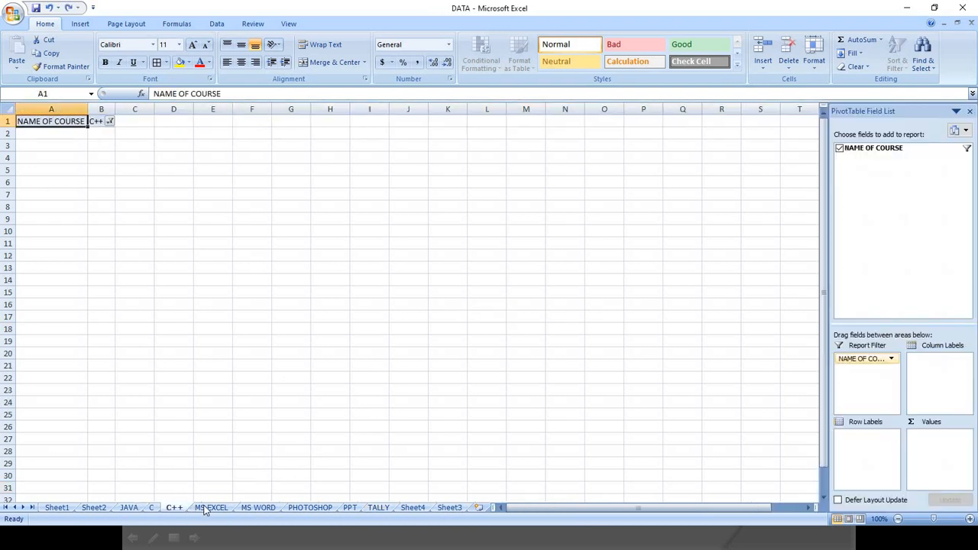
pyautogui.click(213, 508)
pyautogui.click(298, 507)
pyautogui.click(128, 507)
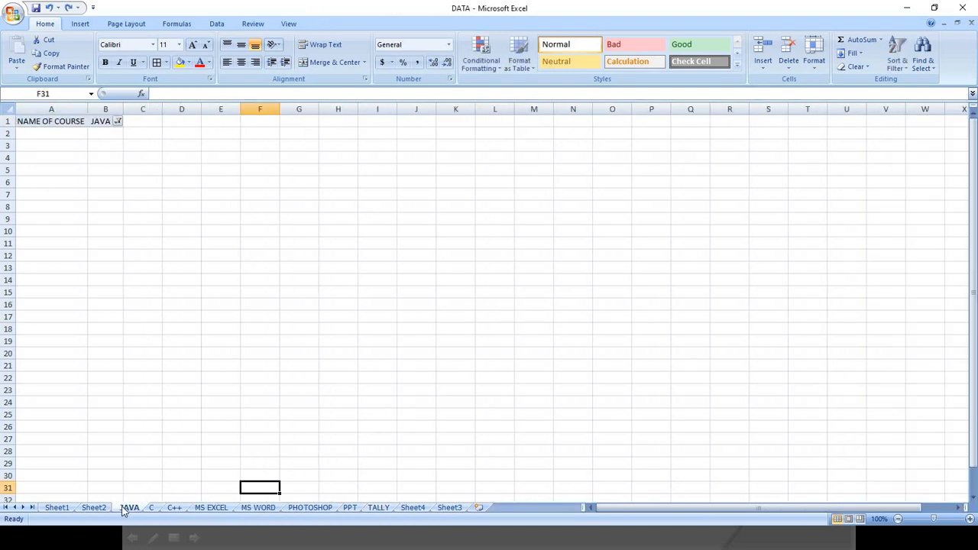
# Step: Advance the PowerPoint slide show to the slide about hiding a row or column and return to the DATA workbook in Excel
pyautogui.hotkey('alt', 'Tab')
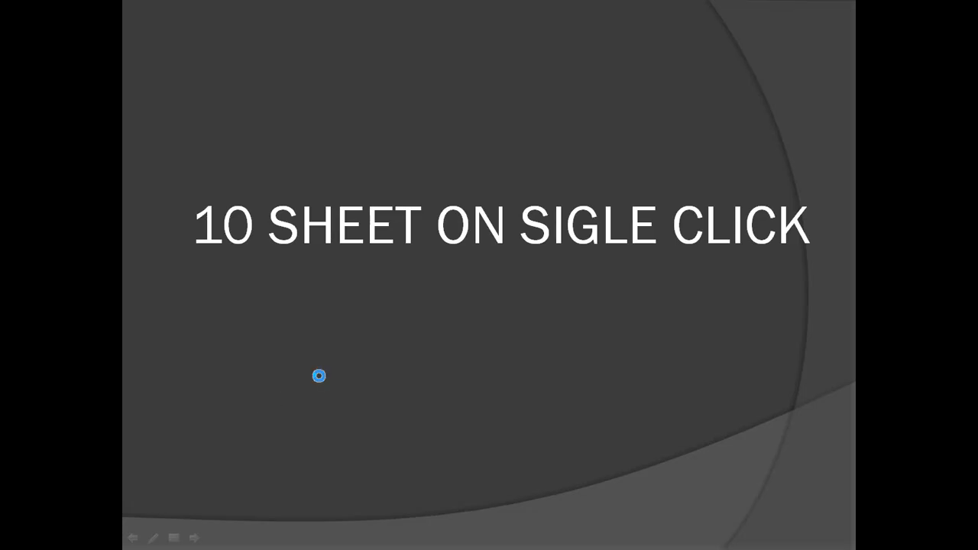
pyautogui.click(318, 375)
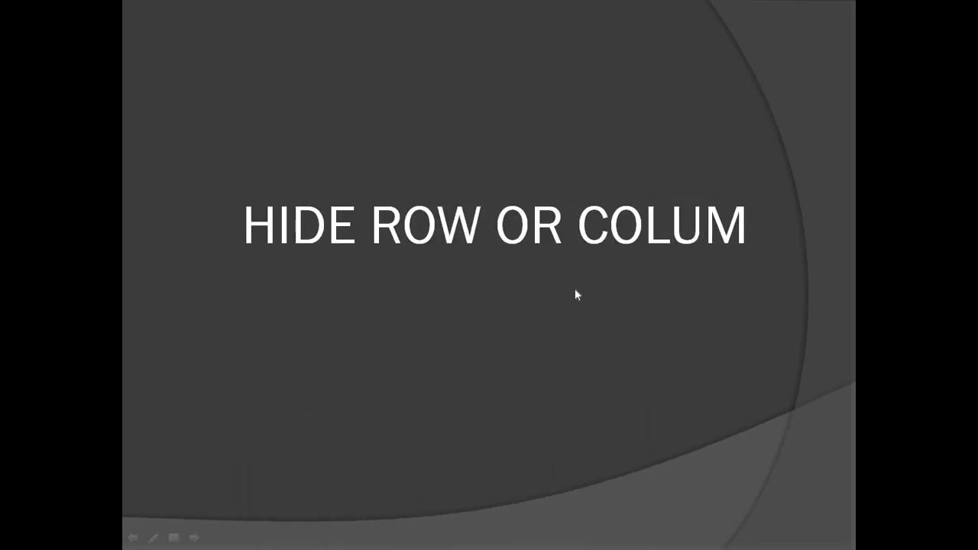
pyautogui.hotkey('alt', 'Tab')
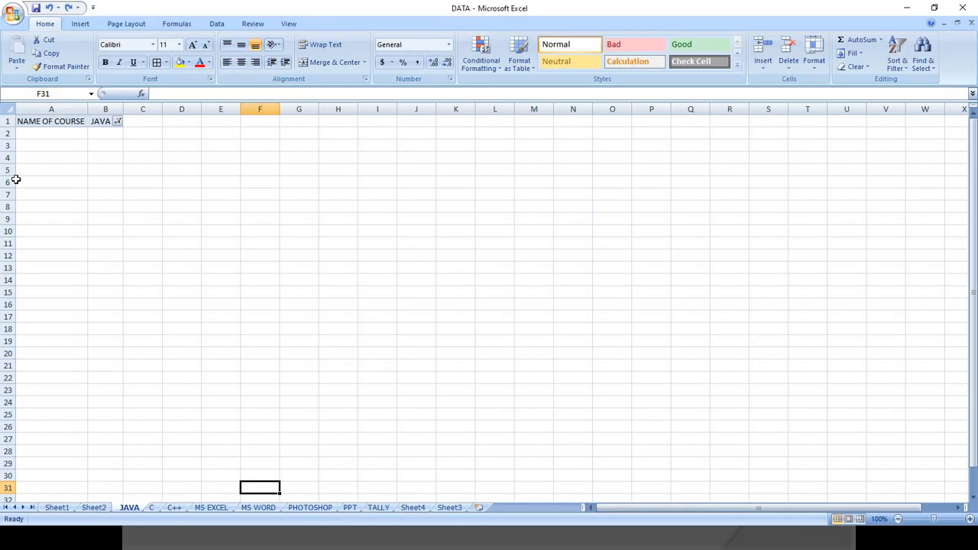
pyautogui.click(95, 508)
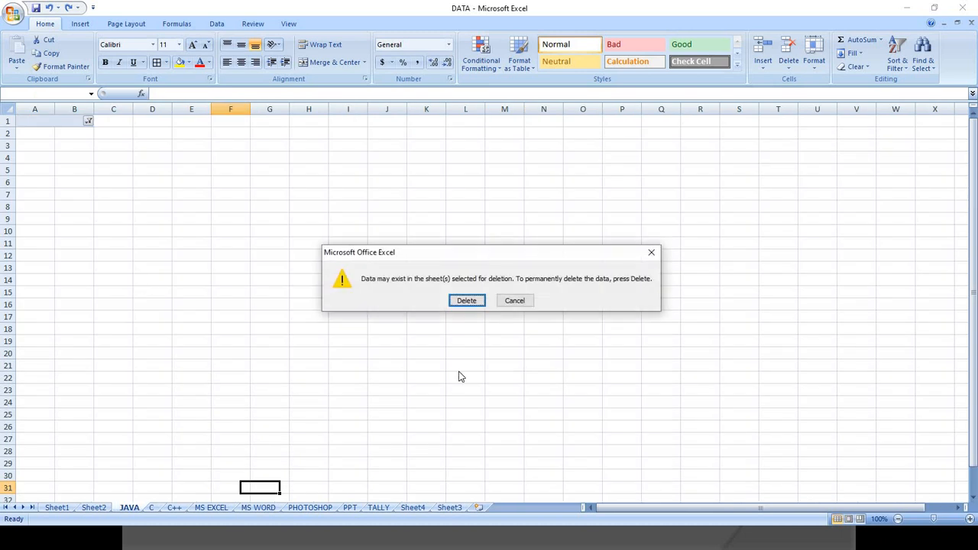
pyautogui.click(513, 304)
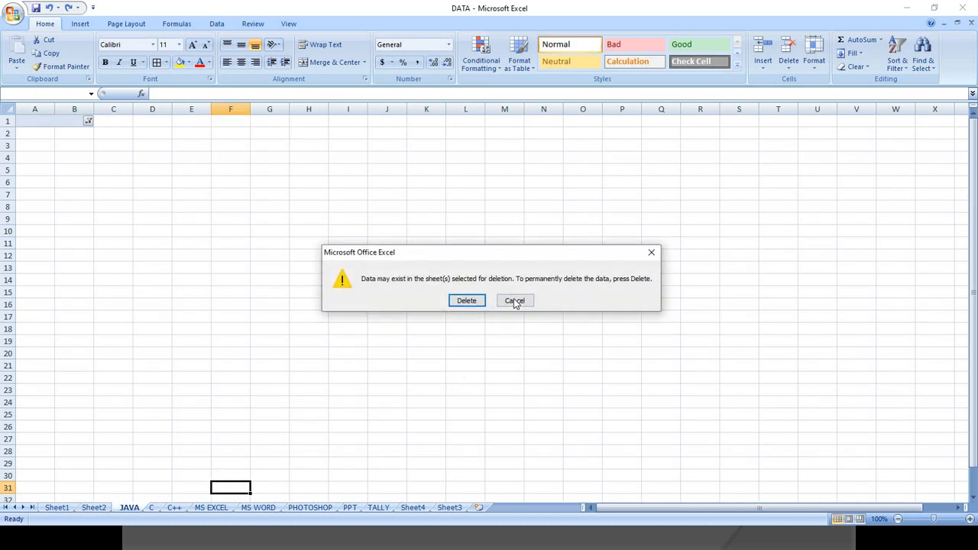
pyautogui.click(516, 303)
pyautogui.click(521, 302)
pyautogui.click(518, 301)
pyautogui.click(511, 297)
pyautogui.click(358, 318)
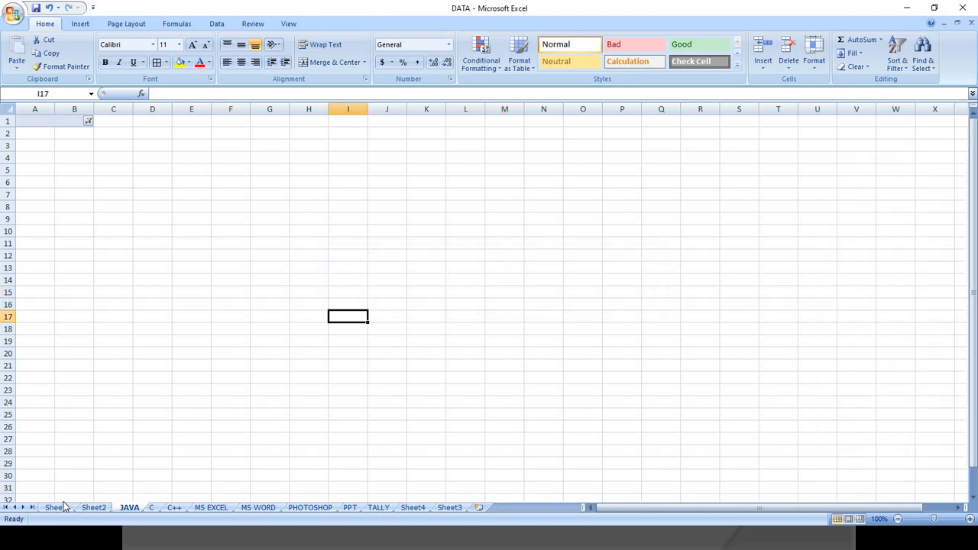
# Step: Hide rows 4 to 13 of the name and fees table on Sheet1
pyautogui.click(55, 507)
pyautogui.click(104, 260)
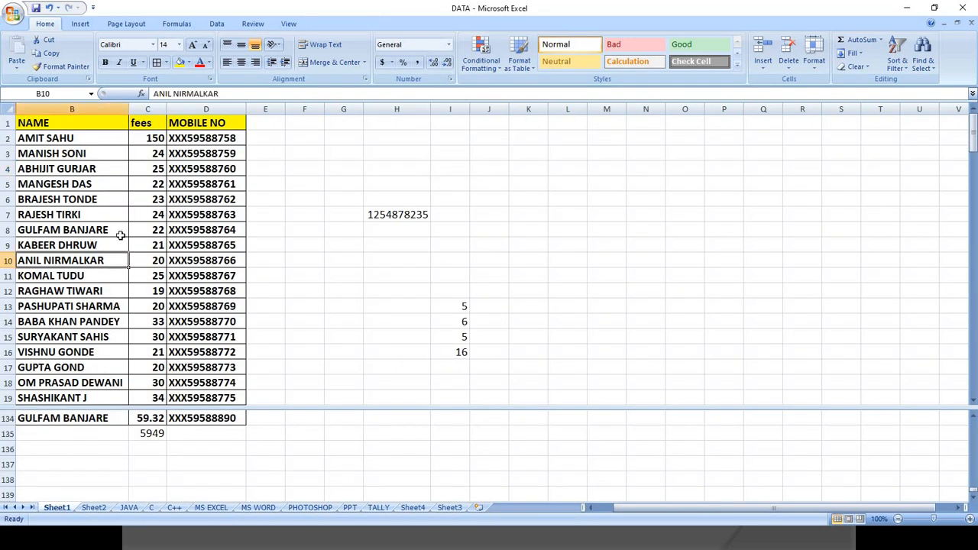
pyautogui.click(85, 186)
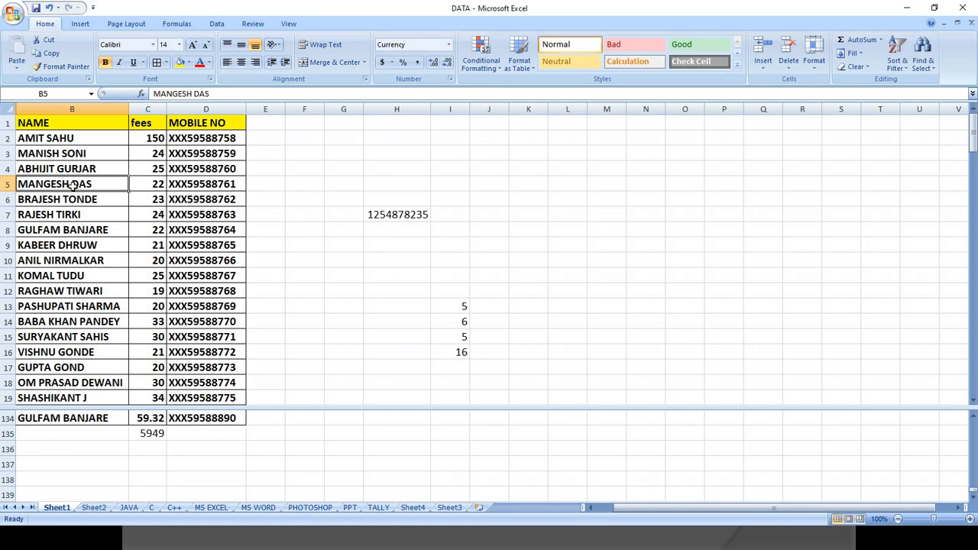
pyautogui.hscroll(1, 76, 192)
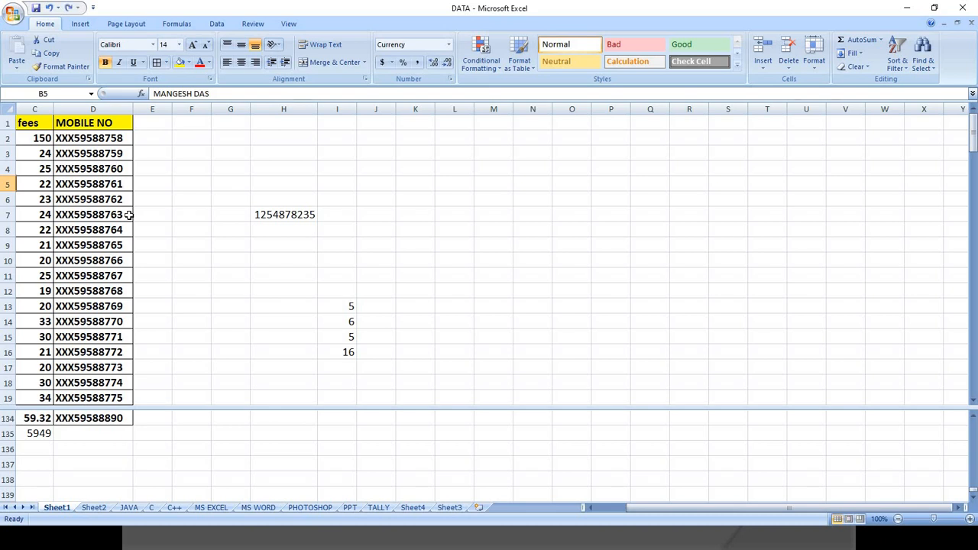
pyautogui.hscroll(-1, 129, 215)
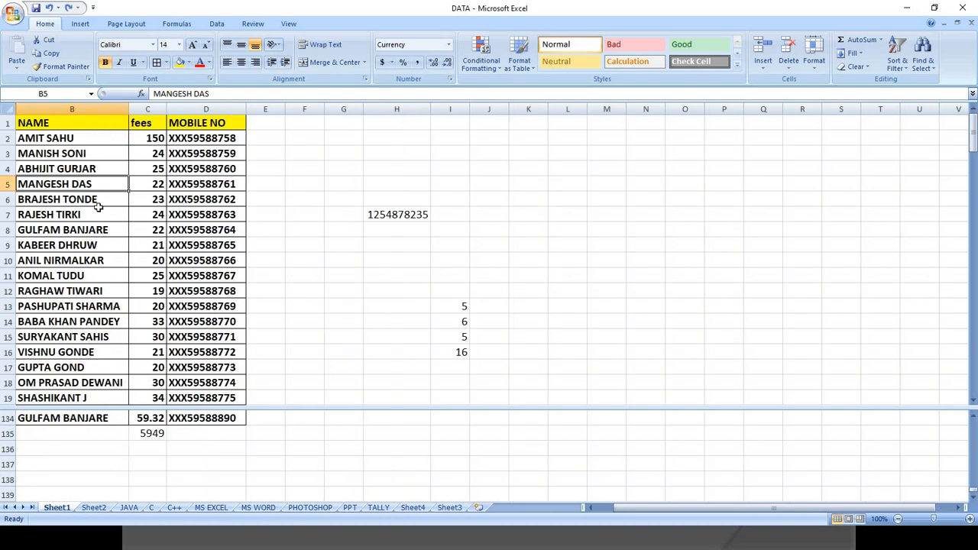
pyautogui.moveTo(78, 167); pyautogui.dragTo(215, 306)
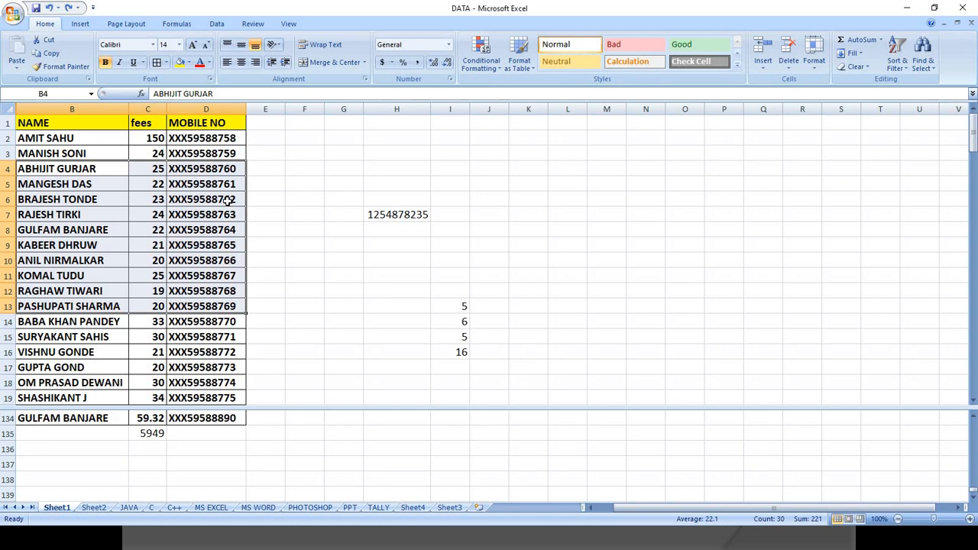
pyautogui.hotkey('ctrl', '9')
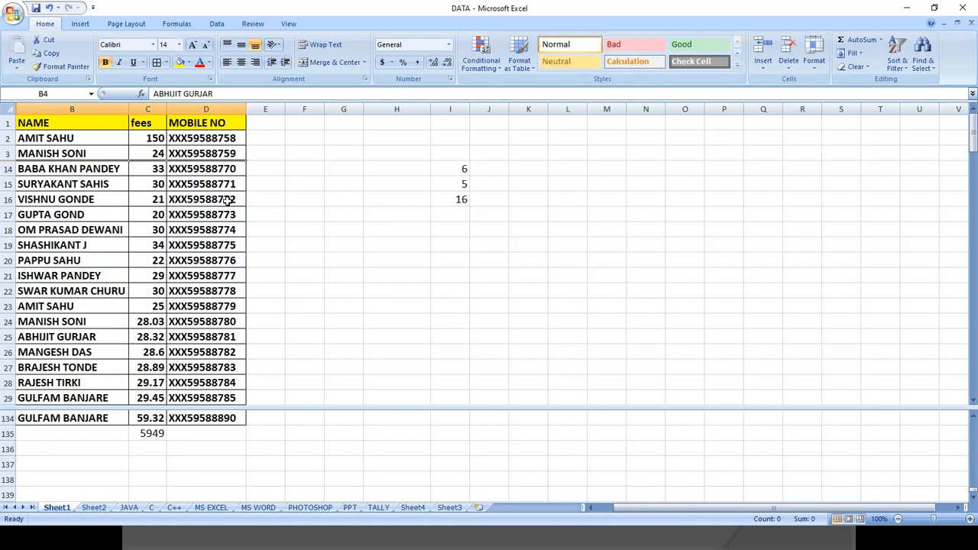
# Step: Hide rows 14 to 31 of the table on Sheet1 as well
pyautogui.click(54, 187)
pyautogui.moveTo(42, 164); pyautogui.dragTo(46, 200)
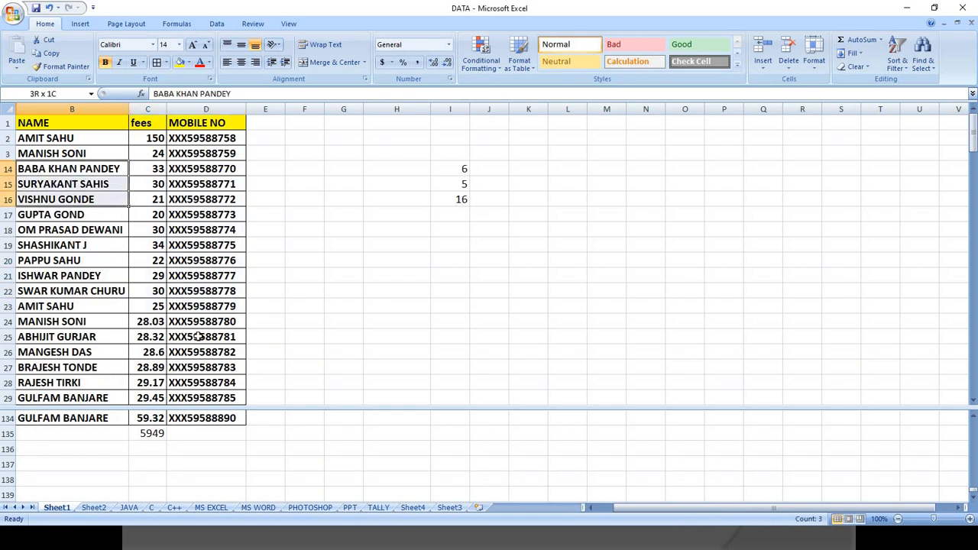
pyautogui.moveTo(197, 336); pyautogui.dragTo(227, 336)
pyautogui.scroll(1, 229, 337)
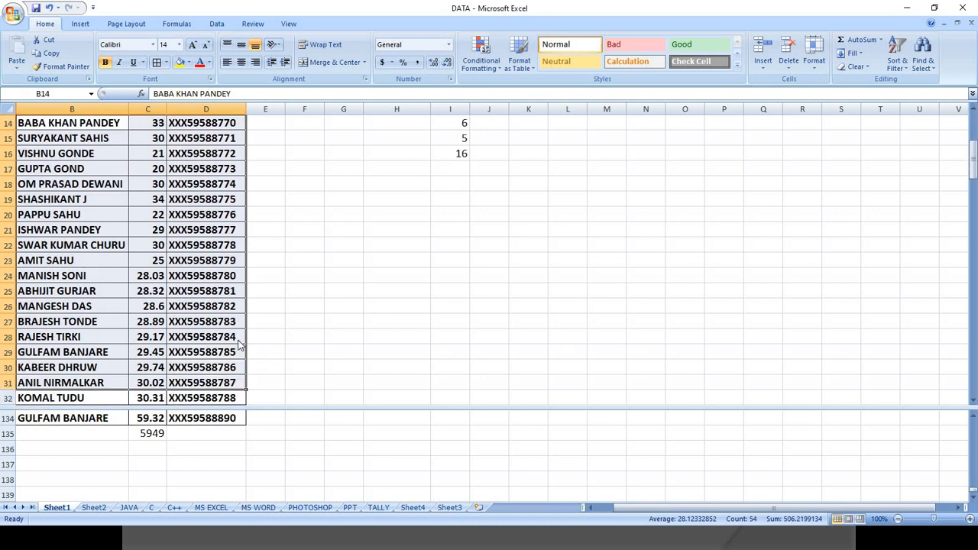
pyautogui.hotkey('ctrl', '9')
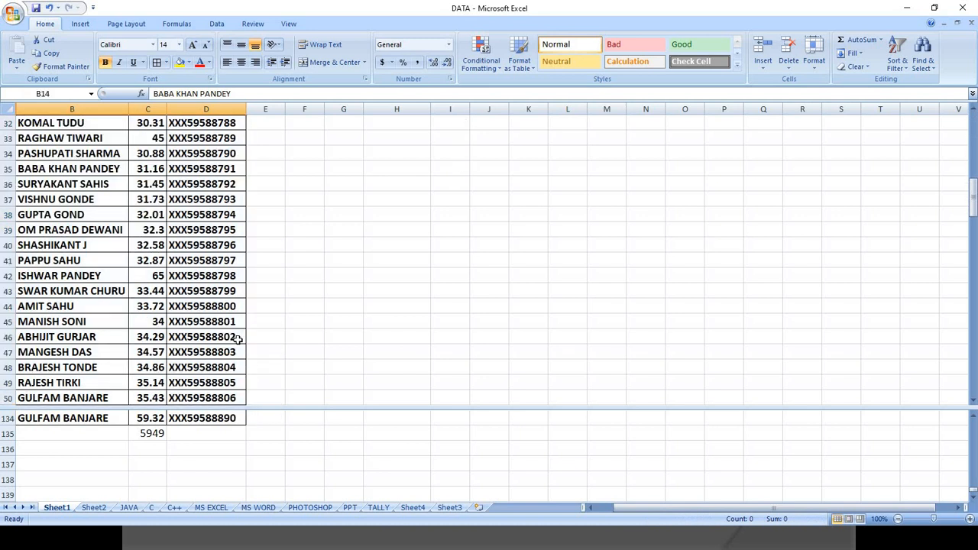
pyautogui.scroll(1, 214, 333)
# Step: Hide column D, which holds the MOBILE NO data, on Sheet1
pyautogui.moveTo(207, 138); pyautogui.dragTo(209, 183)
pyautogui.click(210, 183)
pyautogui.click(203, 138)
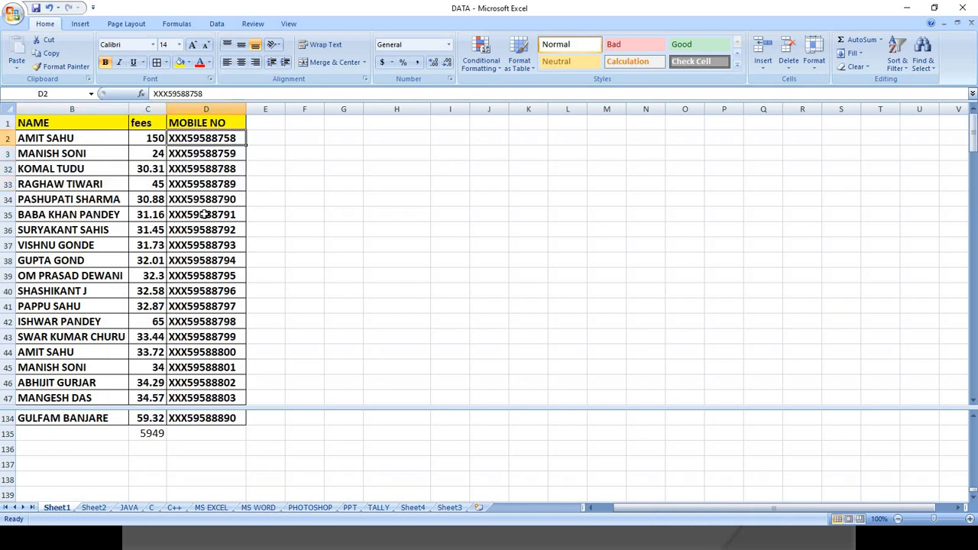
pyautogui.click(204, 214)
pyautogui.click(209, 278)
pyautogui.click(217, 245)
pyautogui.click(221, 212)
pyautogui.click(218, 185)
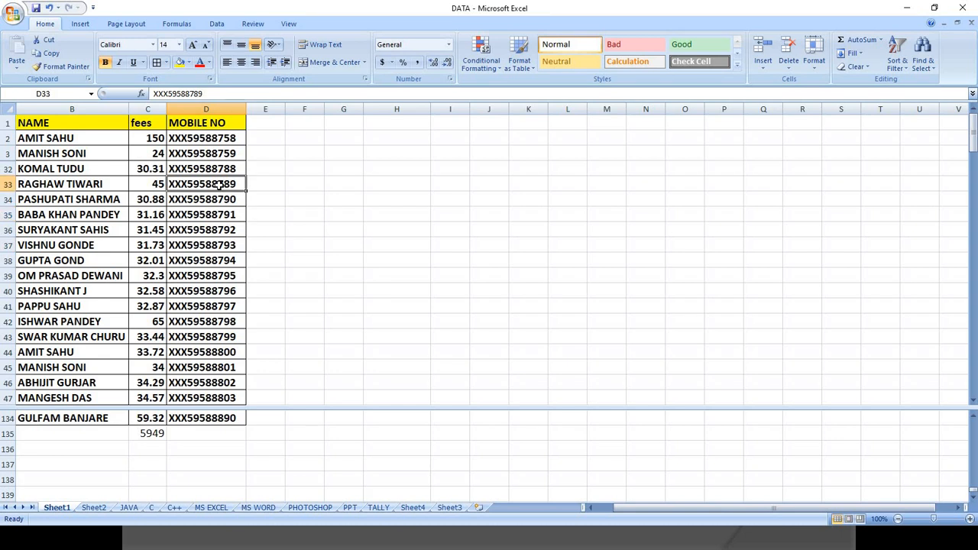
pyautogui.click(217, 214)
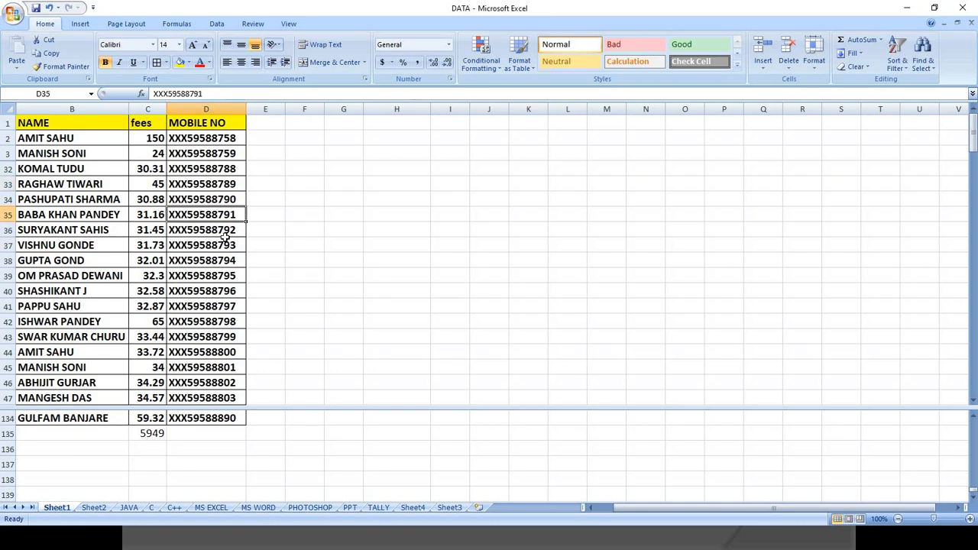
pyautogui.hotkey('ctrl', '0')
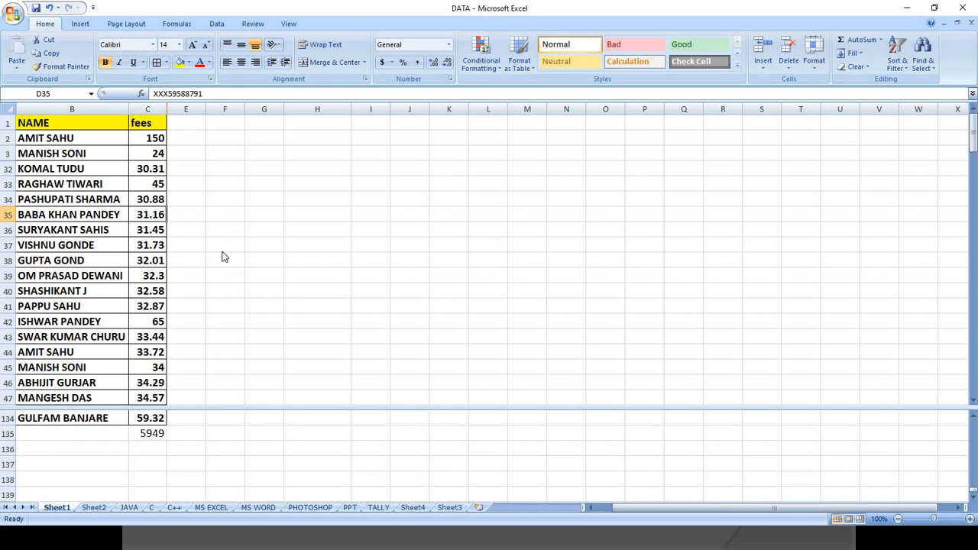
# Step: Switch to the PowerPoint slide show, advance past its last slide and exit back to the DATA workbook
pyautogui.hotkey('alt', 'Tab')
pyautogui.click(260, 260)
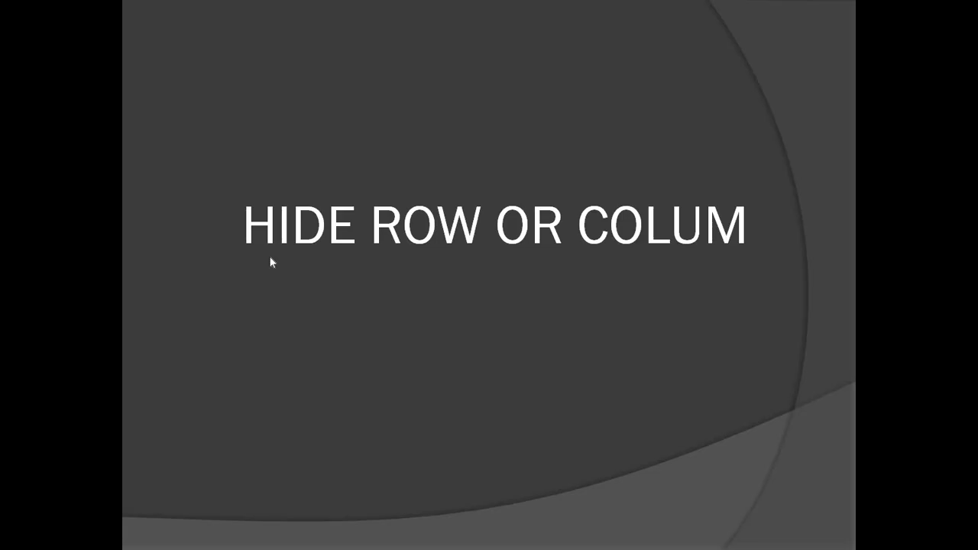
pyautogui.click(324, 263)
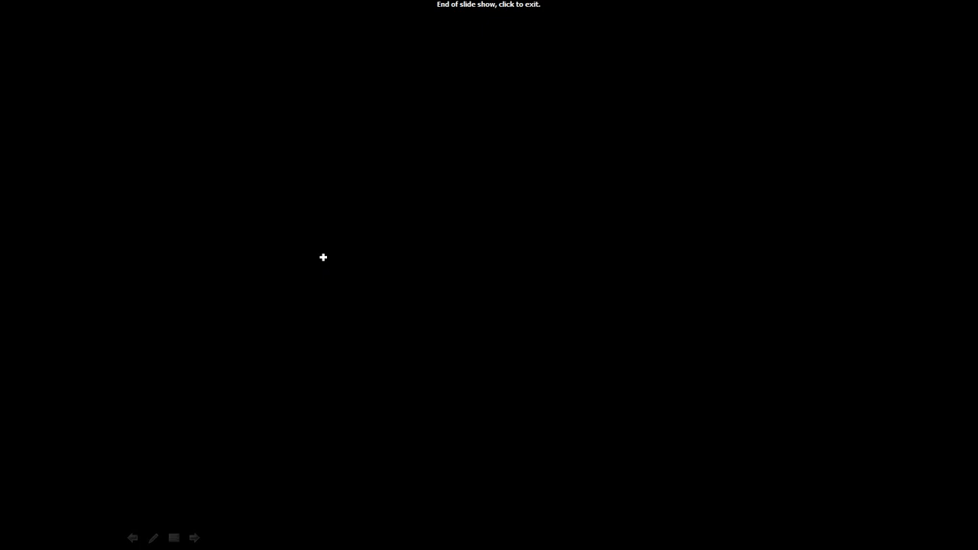
pyautogui.click(324, 262)
# Step: Select the NAME header in cell B1 of Sheet1
pyautogui.click(211, 283)
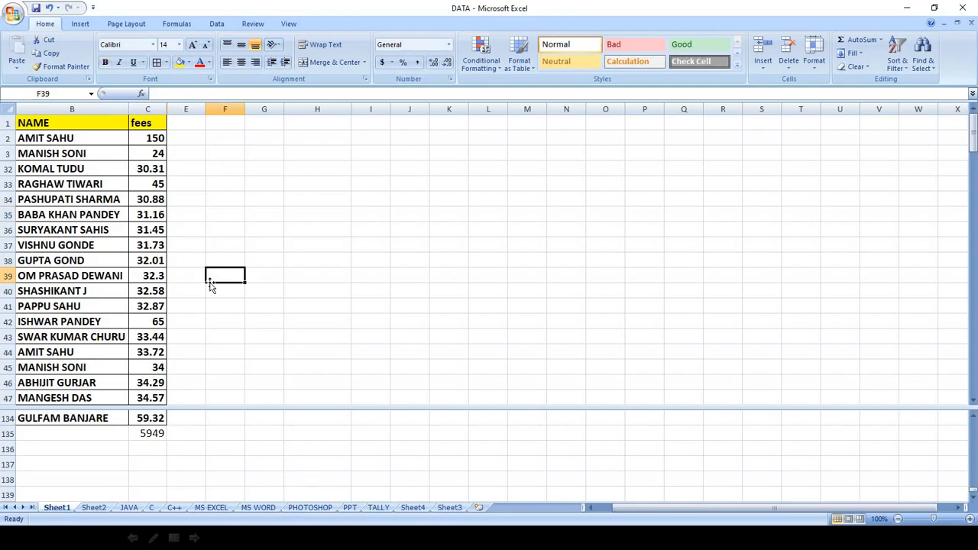
pyautogui.press('Left')
pyautogui.press('Left')
pyautogui.press('Left')
pyautogui.press('Up')
pyautogui.press('Up')
pyautogui.press('Up')
pyautogui.press('Up')
pyautogui.press('Up')
pyautogui.press('Up')
pyautogui.press('Up')
pyautogui.press('Up')
pyautogui.press('Up')
pyautogui.press('Up')
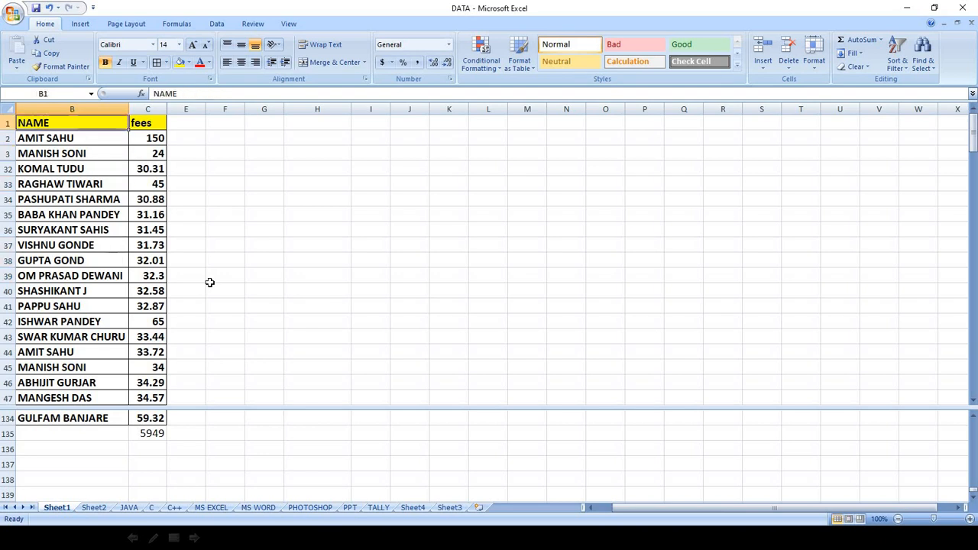